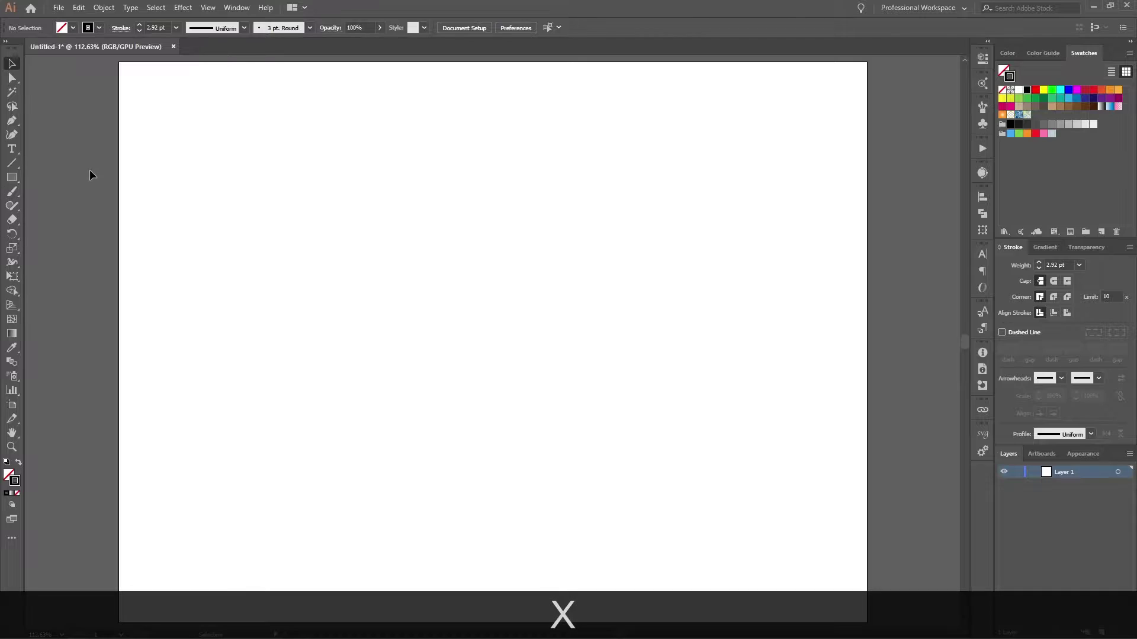
# - Draw a regular hexagon about 275 px wide in the artboard's upper middle and rotate it so a corner points straight up
pyautogui.click(10, 177)
pyautogui.moveTo(10, 180); pyautogui.dragTo(76, 220)
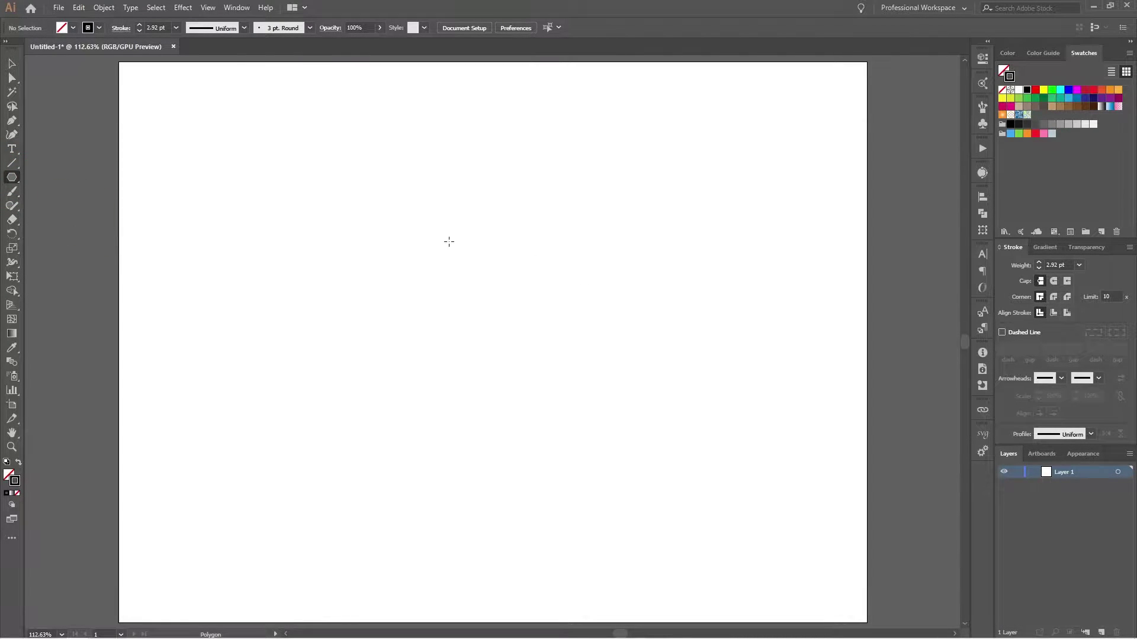
pyautogui.press('shift')
pyautogui.moveTo(448, 241); pyautogui.dragTo(542, 319)
pyautogui.click(13, 64)
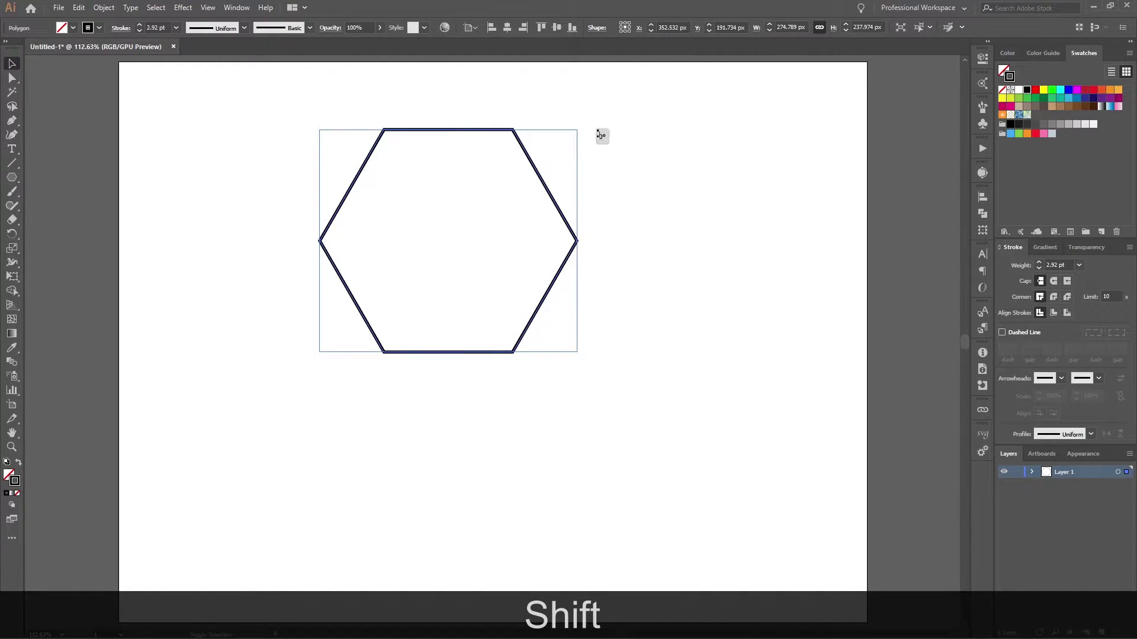
pyautogui.moveTo(601, 134); pyautogui.dragTo(567, 325)
pyautogui.click(626, 314)
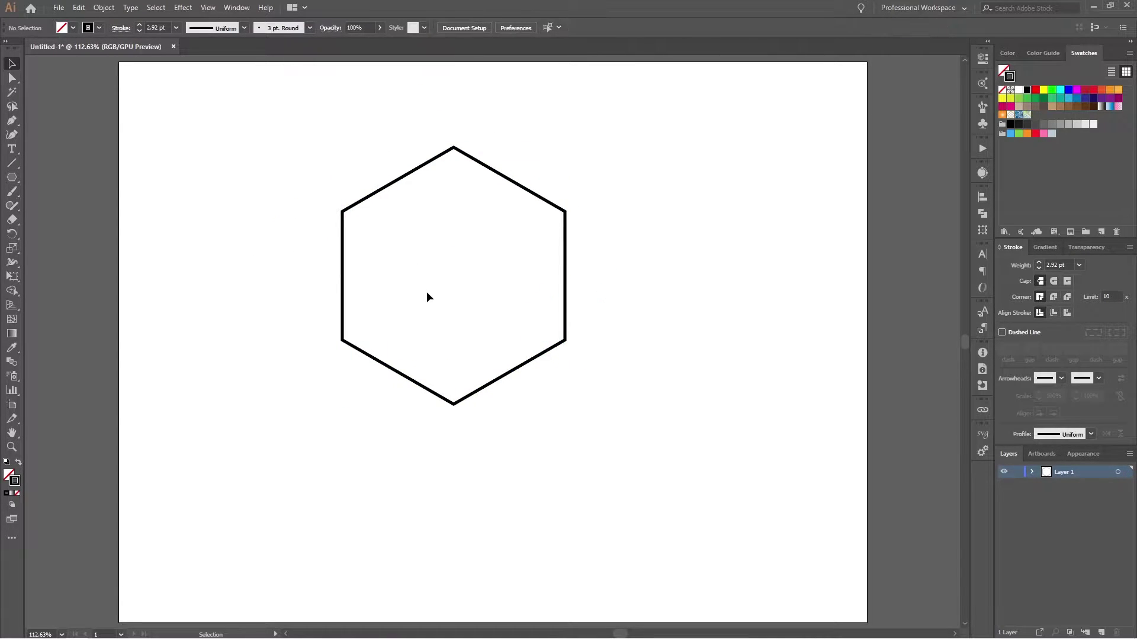
# - Draw a straight vertical Pen line from the hexagon's top corner to its bottom corner
pyautogui.press('p')
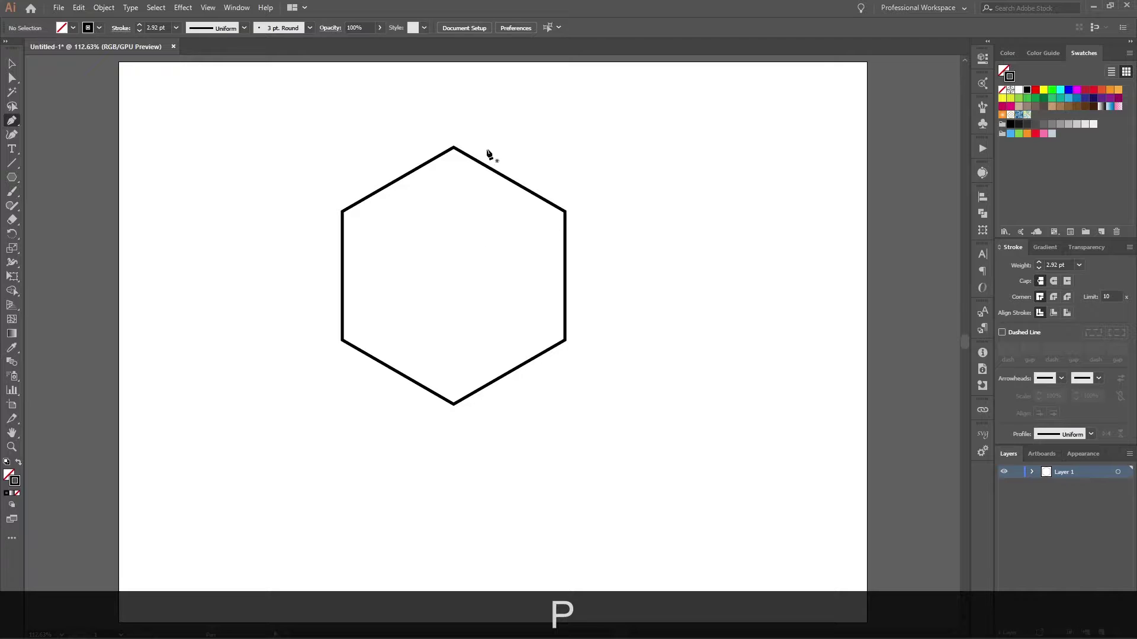
pyautogui.click(453, 148)
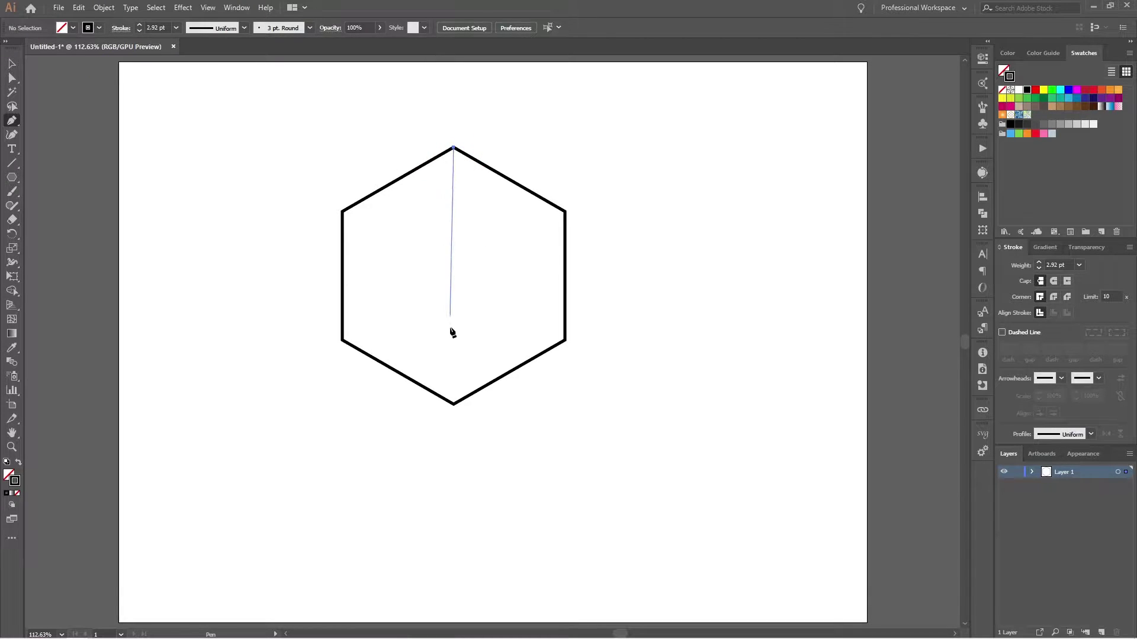
pyautogui.keyDown('shift'); pyautogui.click(455, 405); pyautogui.keyUp('shift')
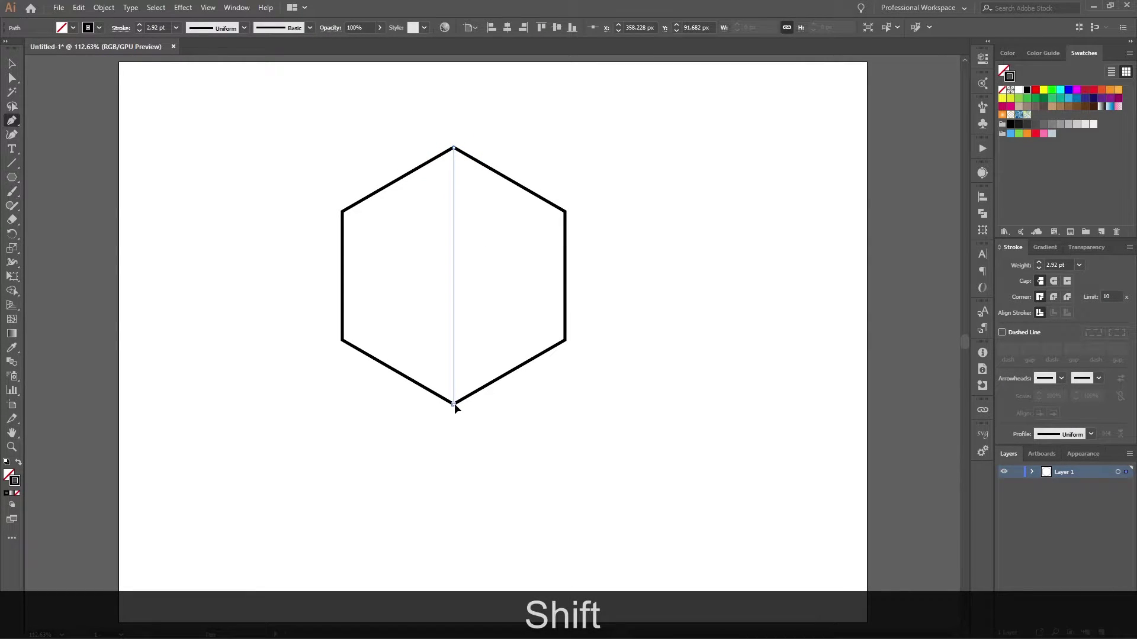
pyautogui.keyDown('ctrl'); pyautogui.click(535, 271); pyautogui.keyUp('ctrl')
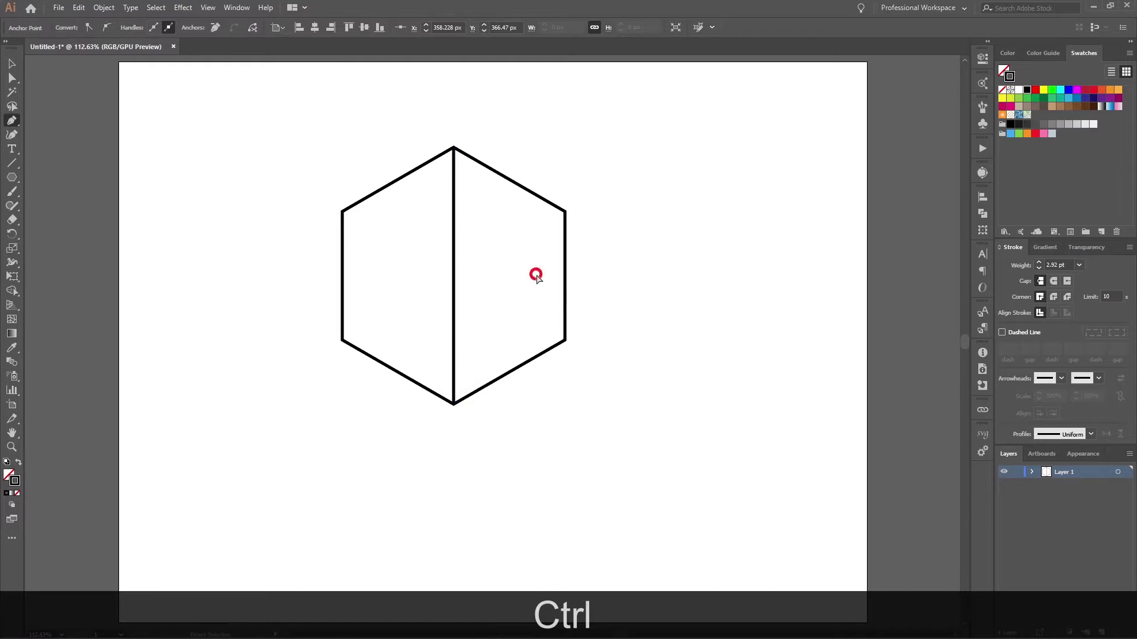
# - Draw two separate straight Pen lines joining the hexagon's lower-left and lower-right corners to its top corner
pyautogui.click(343, 341)
pyautogui.click(454, 148)
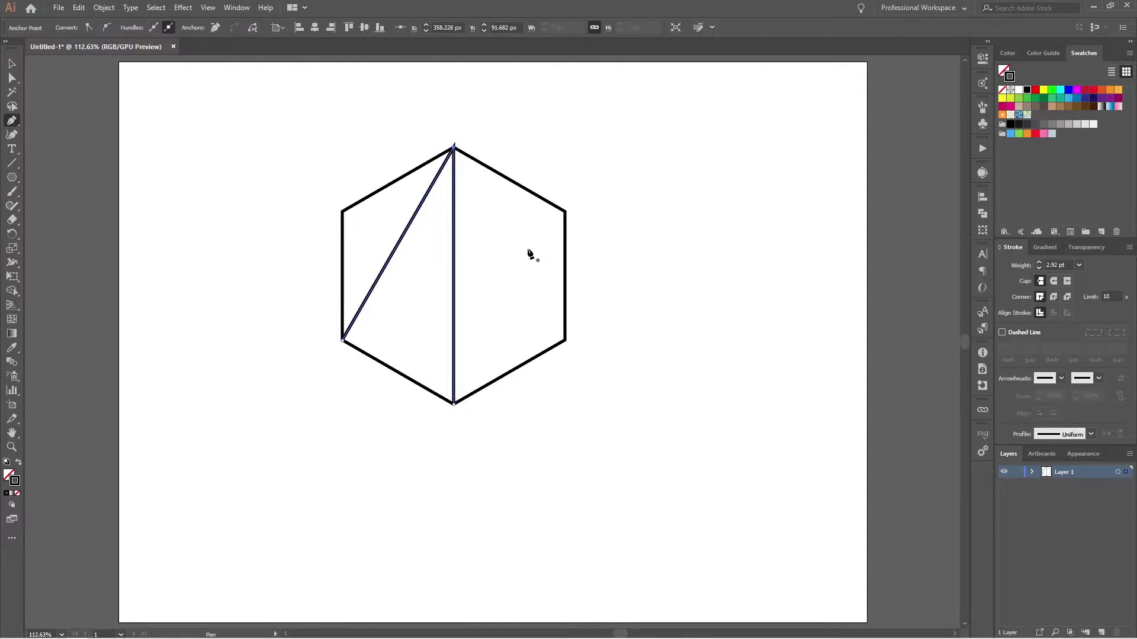
pyautogui.keyDown('ctrl'); pyautogui.click(570, 348); pyautogui.keyUp('ctrl')
pyautogui.click(565, 341)
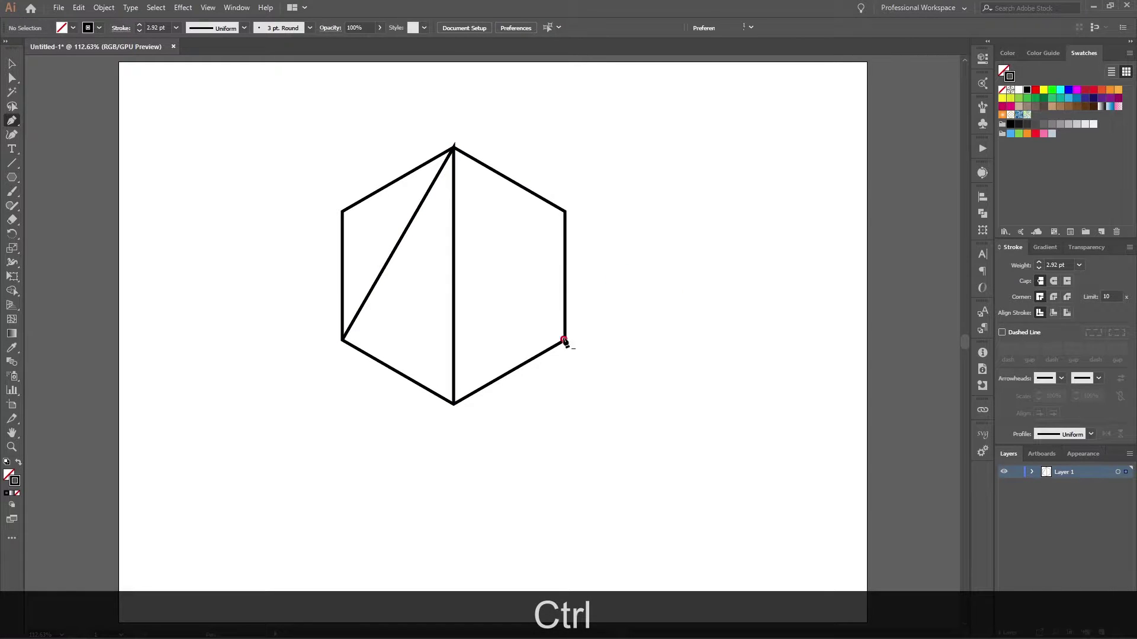
pyautogui.click(454, 149)
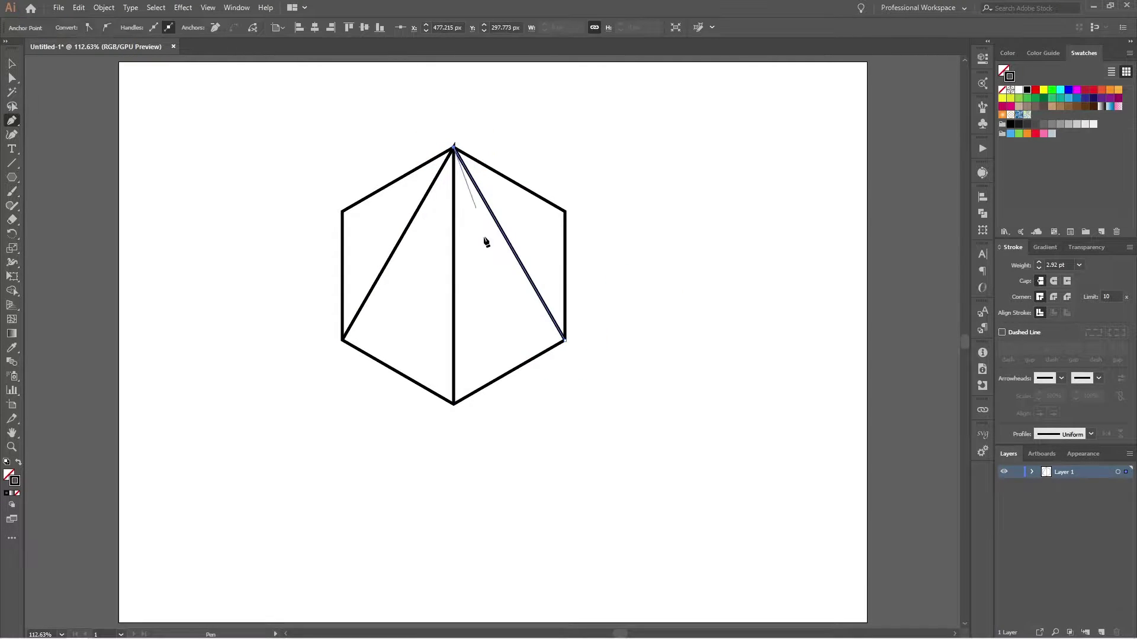
pyautogui.keyDown('ctrl'); pyautogui.click(667, 193); pyautogui.keyUp('ctrl')
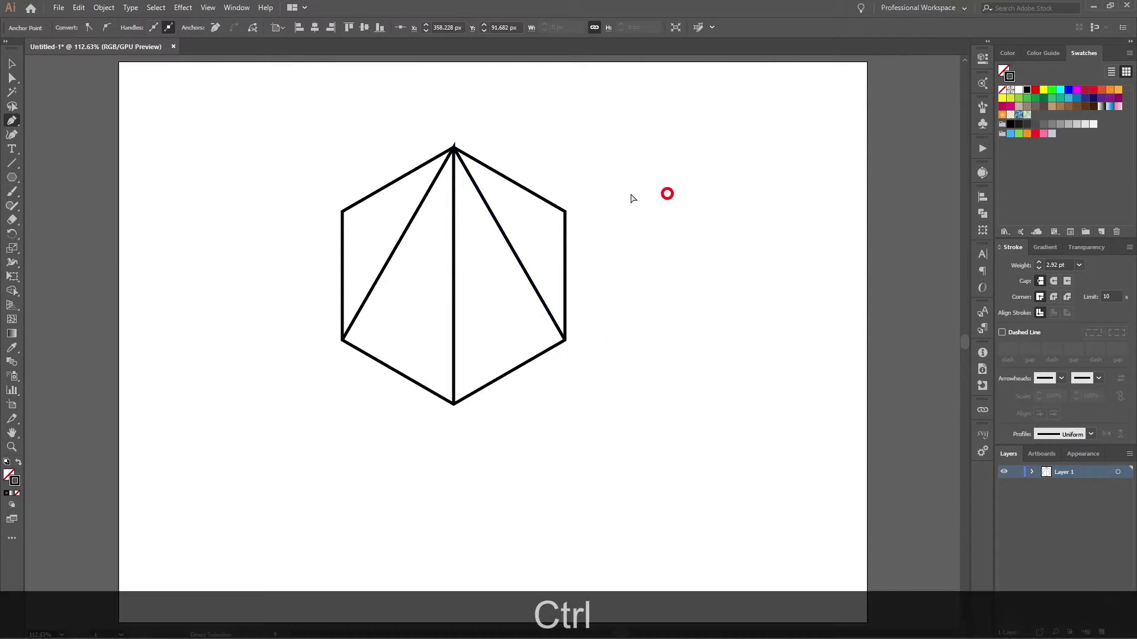
# - Draw two crossing Pen diagonals, from the upper-left to the lower-right corner and from the upper-right to the lower-left corner
pyautogui.click(342, 212)
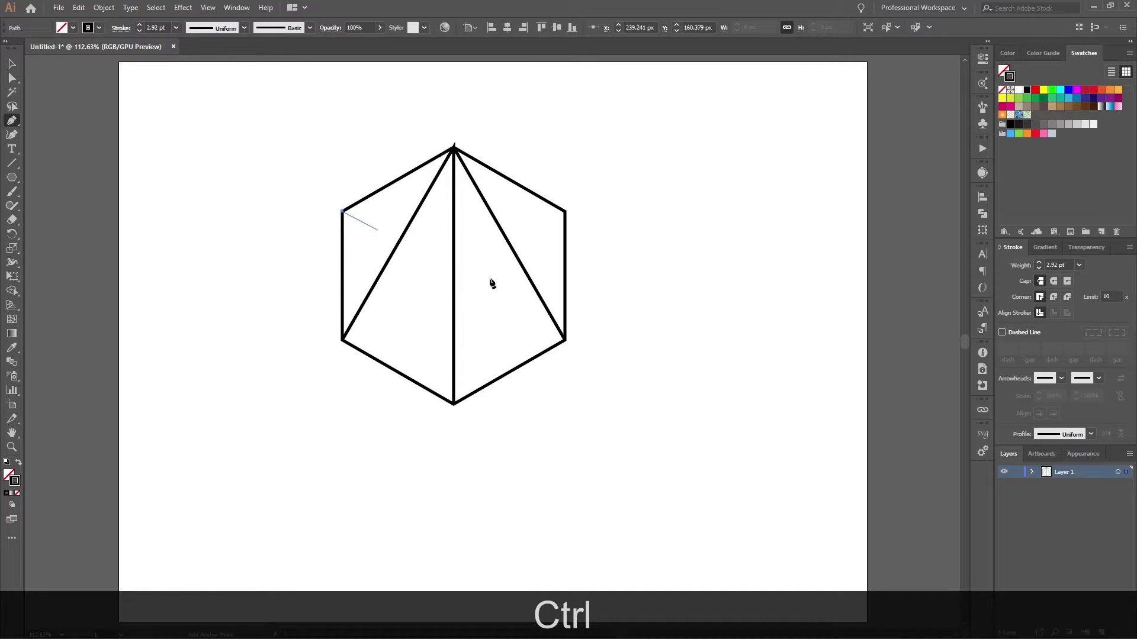
pyautogui.click(565, 341)
pyautogui.keyDown('ctrl'); pyautogui.click(614, 200); pyautogui.keyUp('ctrl')
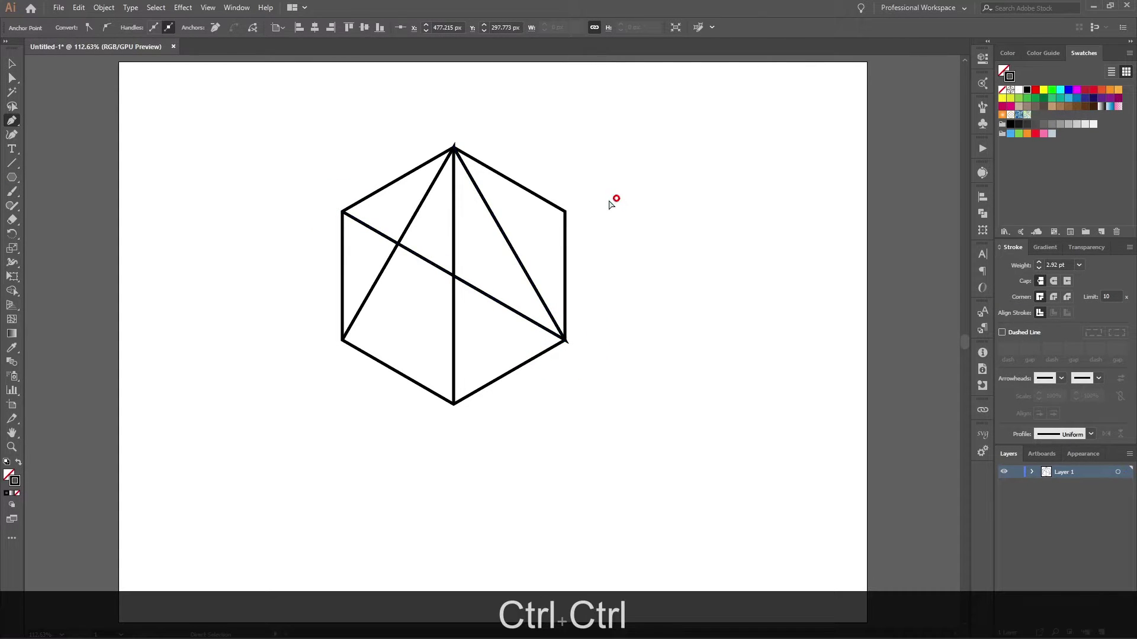
pyautogui.click(565, 211)
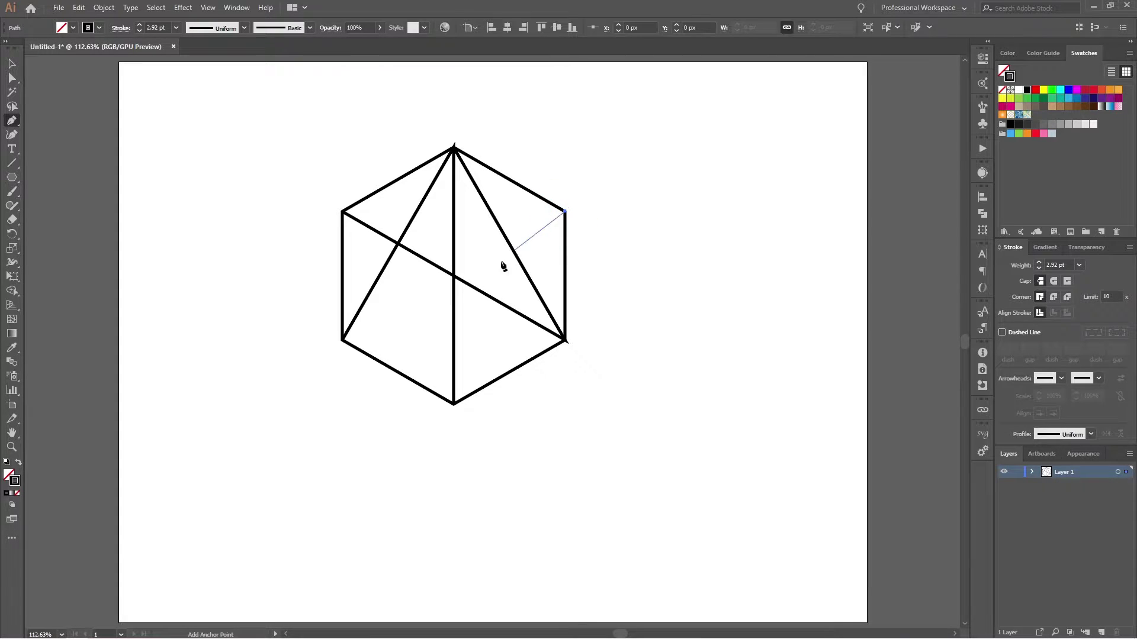
pyautogui.click(341, 340)
pyautogui.press('v')
pyautogui.click(641, 210)
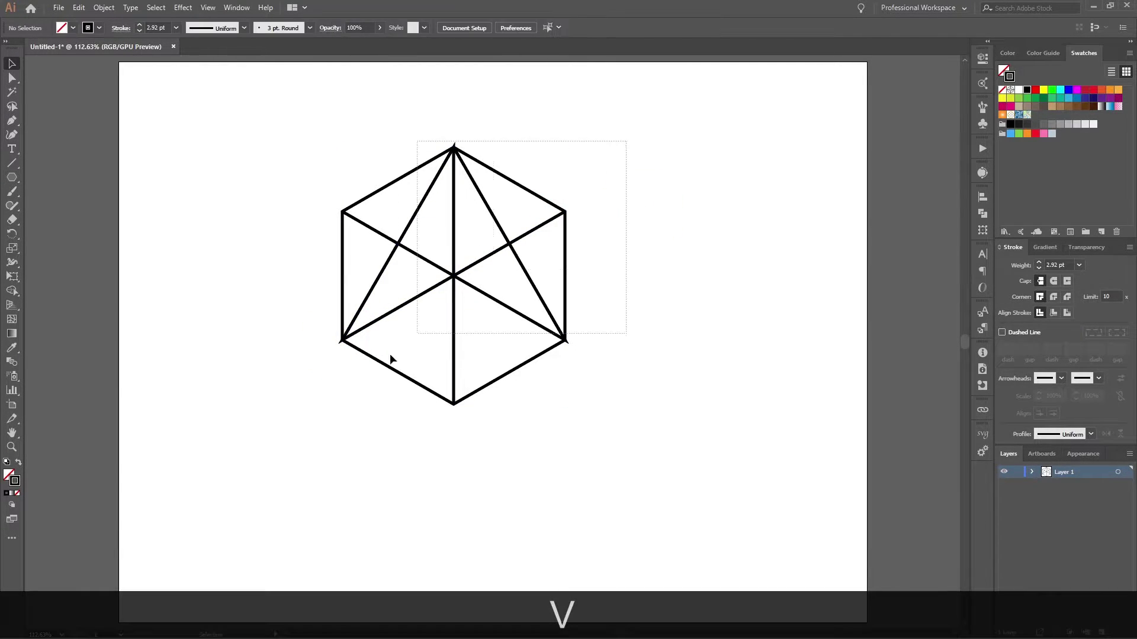
# - Select all the hexagon lines and fill the two upper outer triangles with light blue using Shape Builder
pyautogui.moveTo(390, 359); pyautogui.dragTo(279, 422)
pyautogui.hotkey('shift', 'm')
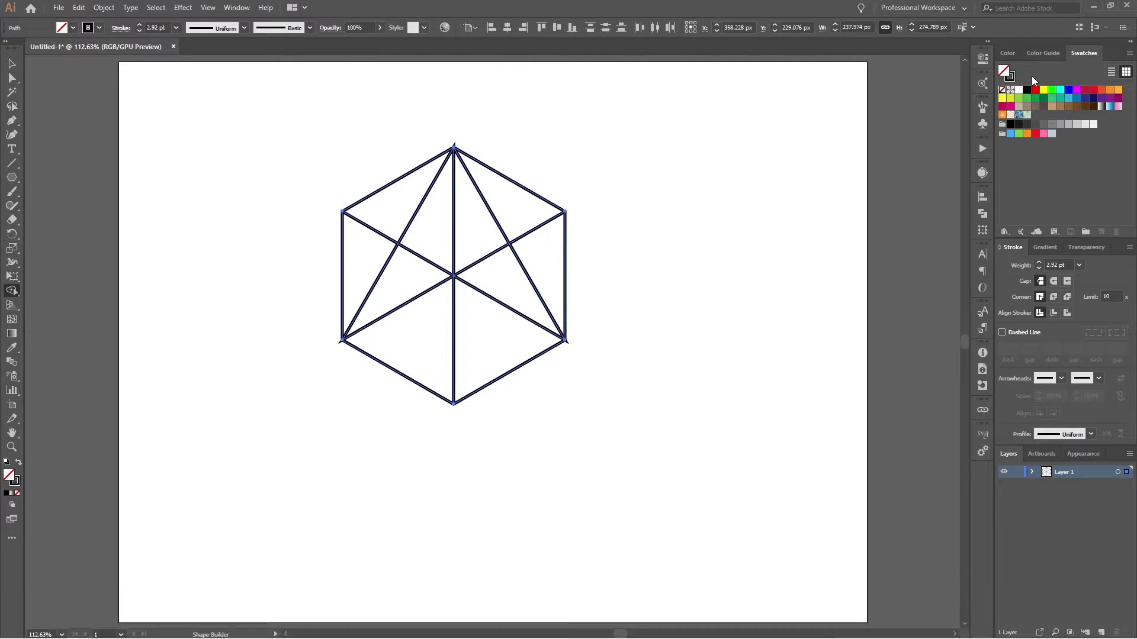
pyautogui.click(1069, 99)
pyautogui.click(397, 214)
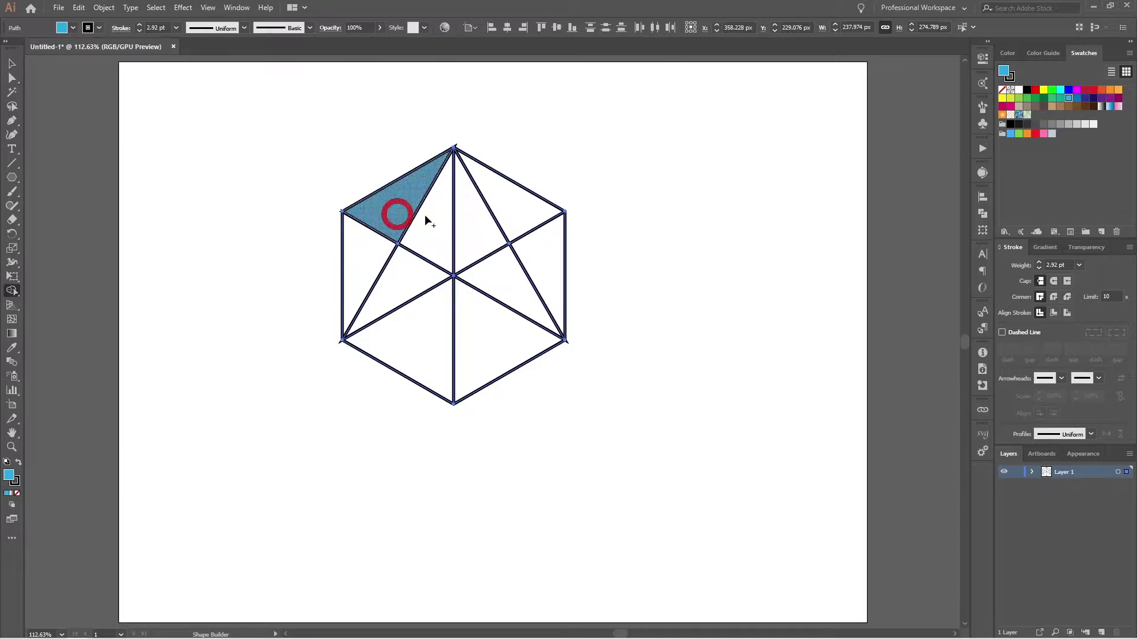
pyautogui.click(507, 208)
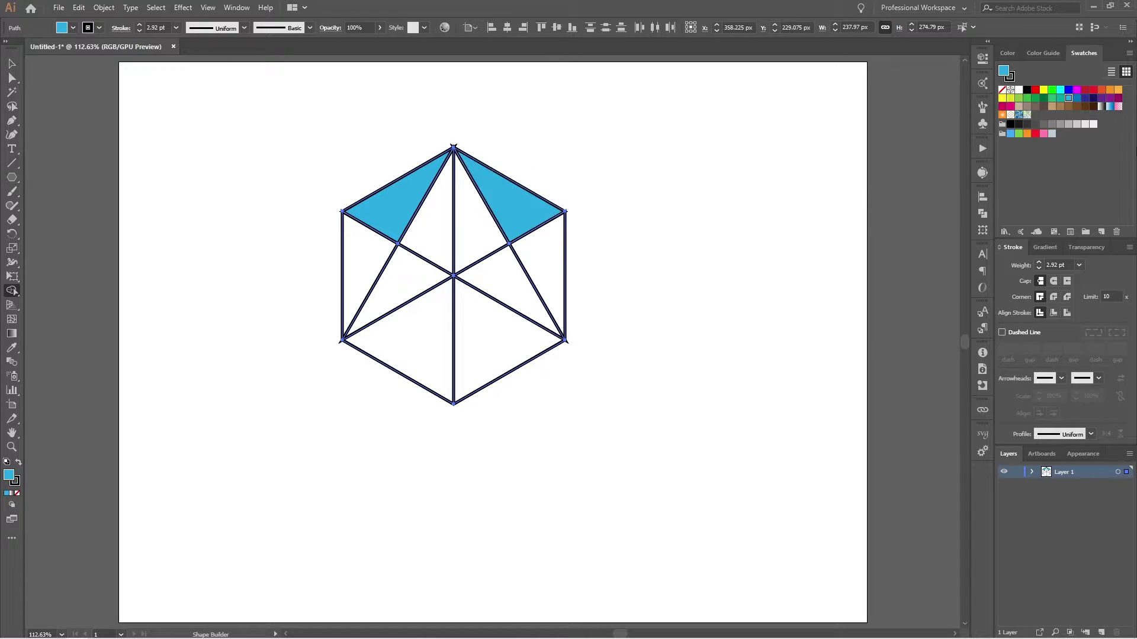
# - Fill the upper-left inner facet with dark indigo blue and the upper-right inner facet with medium blue using Shape Builder
pyautogui.click(1083, 98)
pyautogui.click(441, 225)
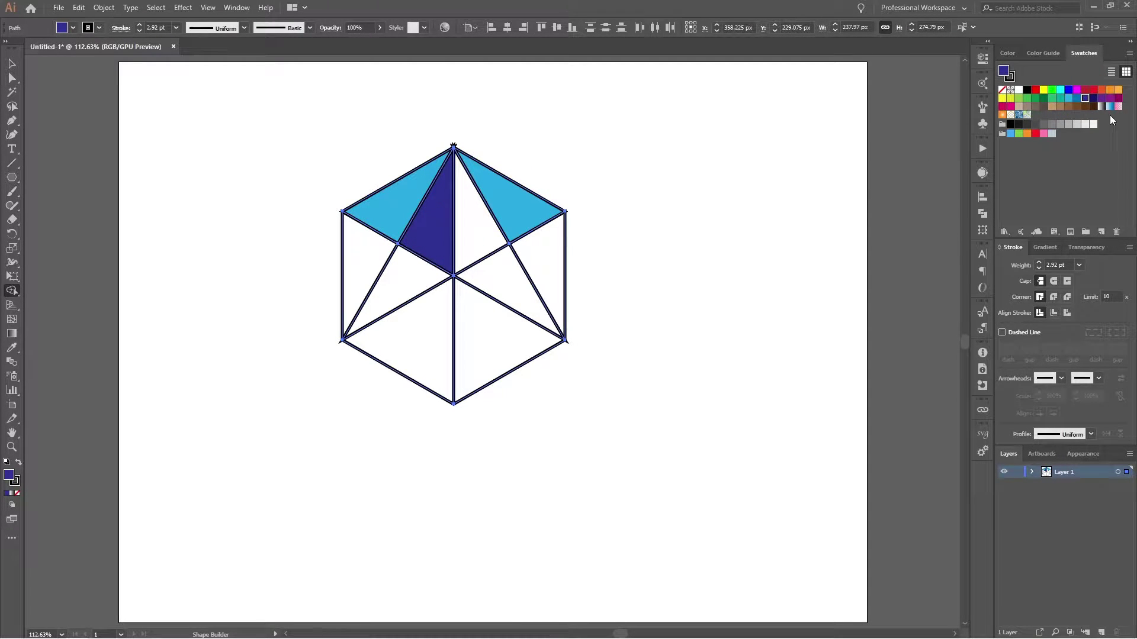
pyautogui.click(1076, 98)
pyautogui.click(473, 225)
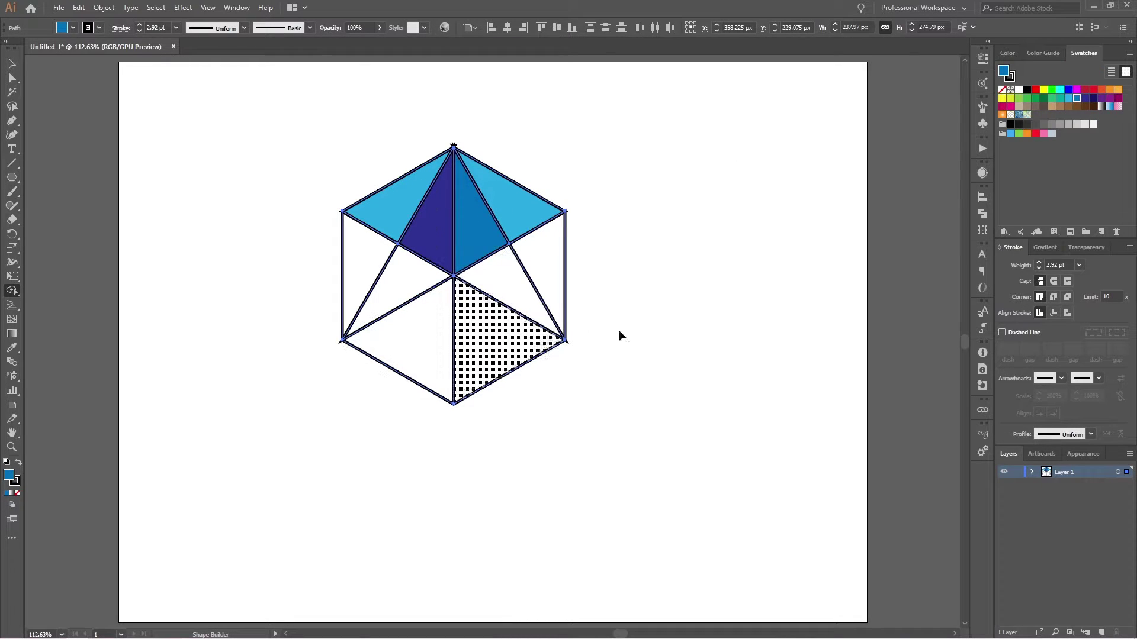
# - Fill the two inner side triangles below the diagonals with dark green and the two outer side triangles with medium green
pyautogui.click(1043, 98)
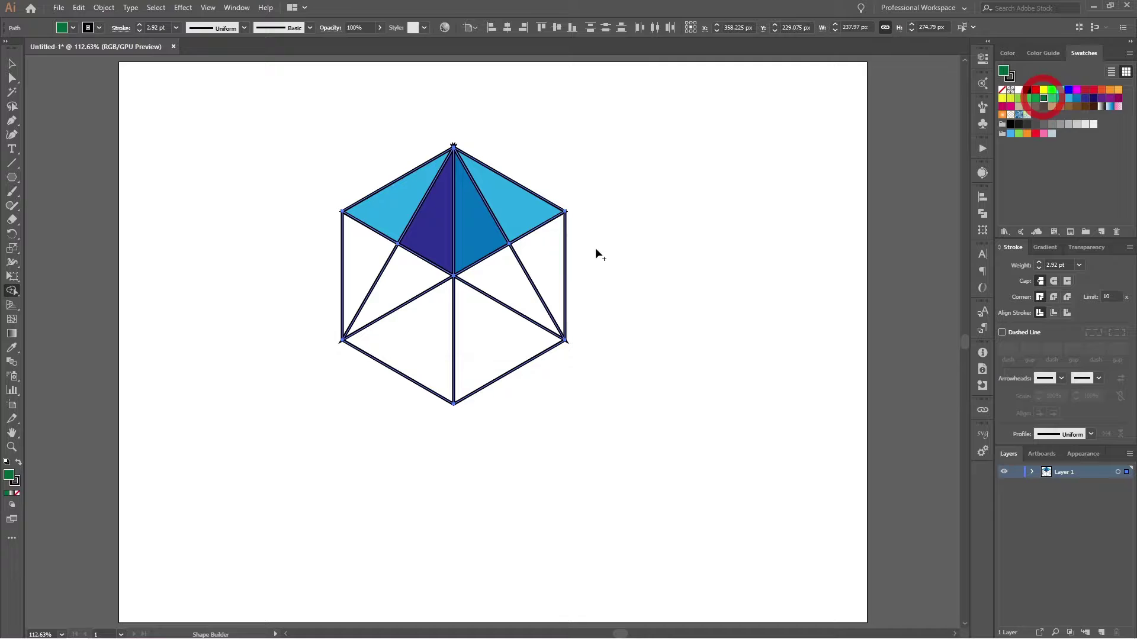
pyautogui.click(418, 290)
pyautogui.click(498, 289)
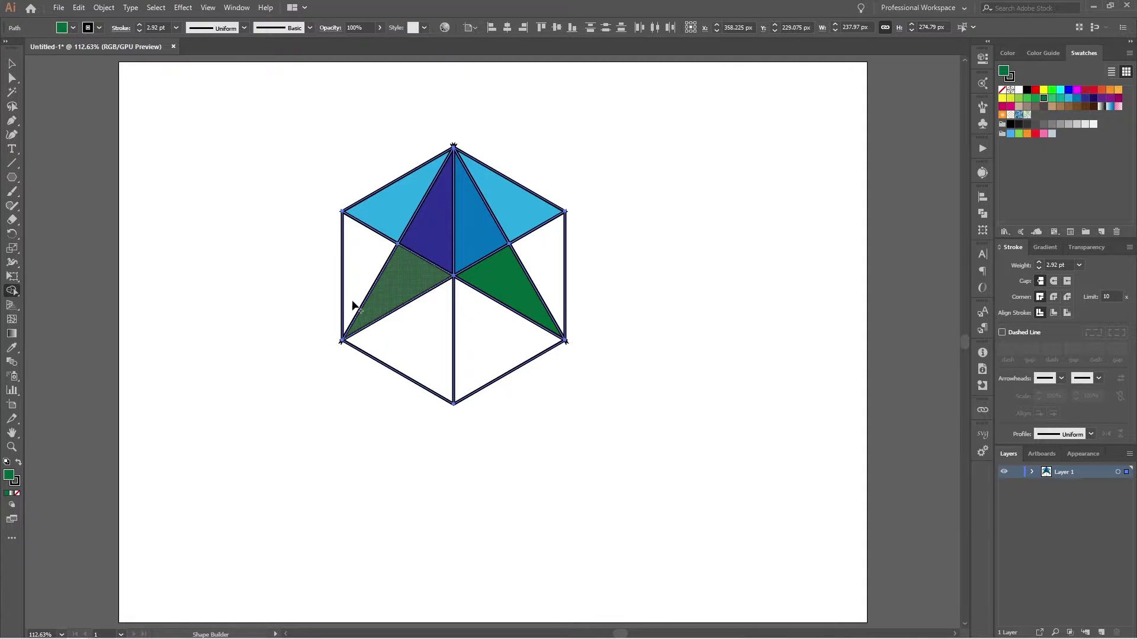
pyautogui.click(1035, 99)
pyautogui.click(355, 272)
pyautogui.click(558, 269)
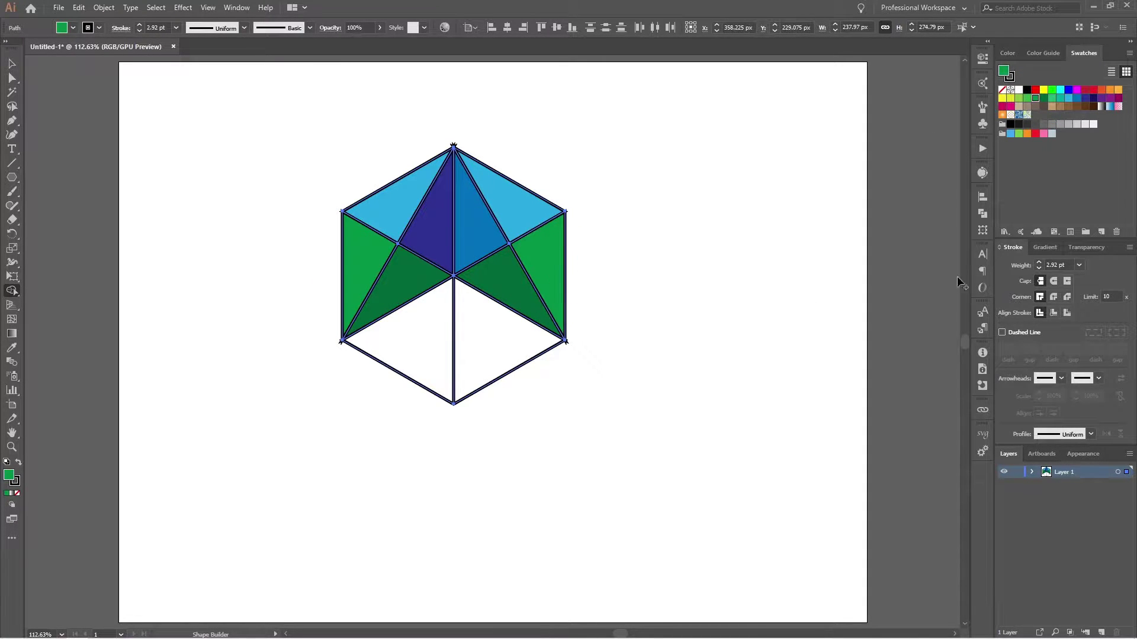
# - Fill the bottom-left facet with bright green and the bottom-right facet with yellow-green
pyautogui.click(1028, 98)
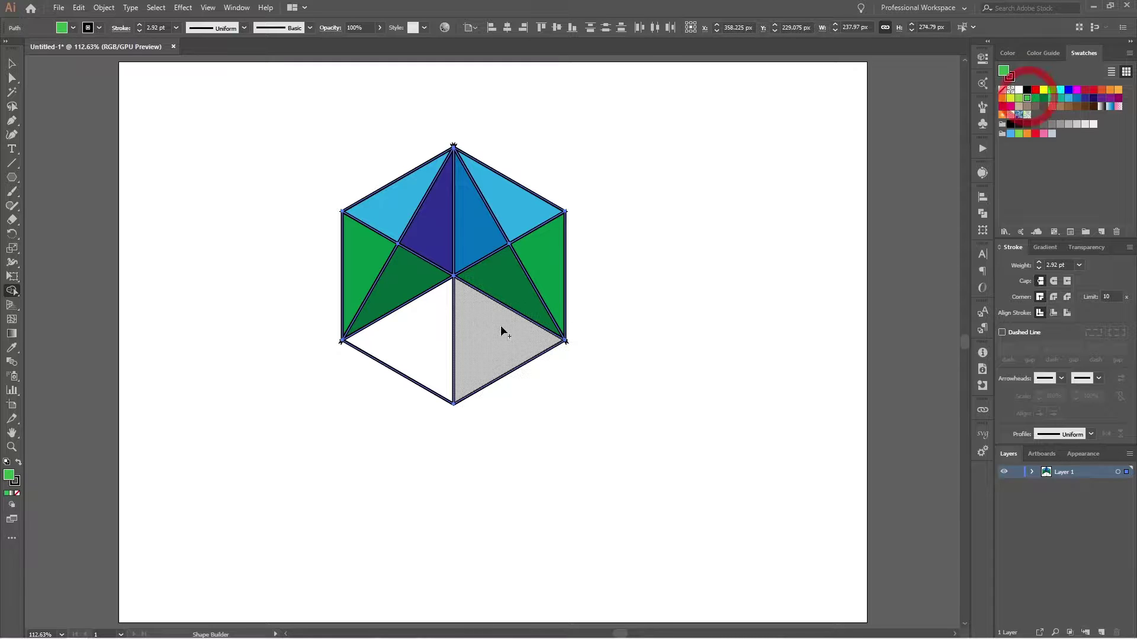
pyautogui.click(419, 330)
pyautogui.click(1019, 98)
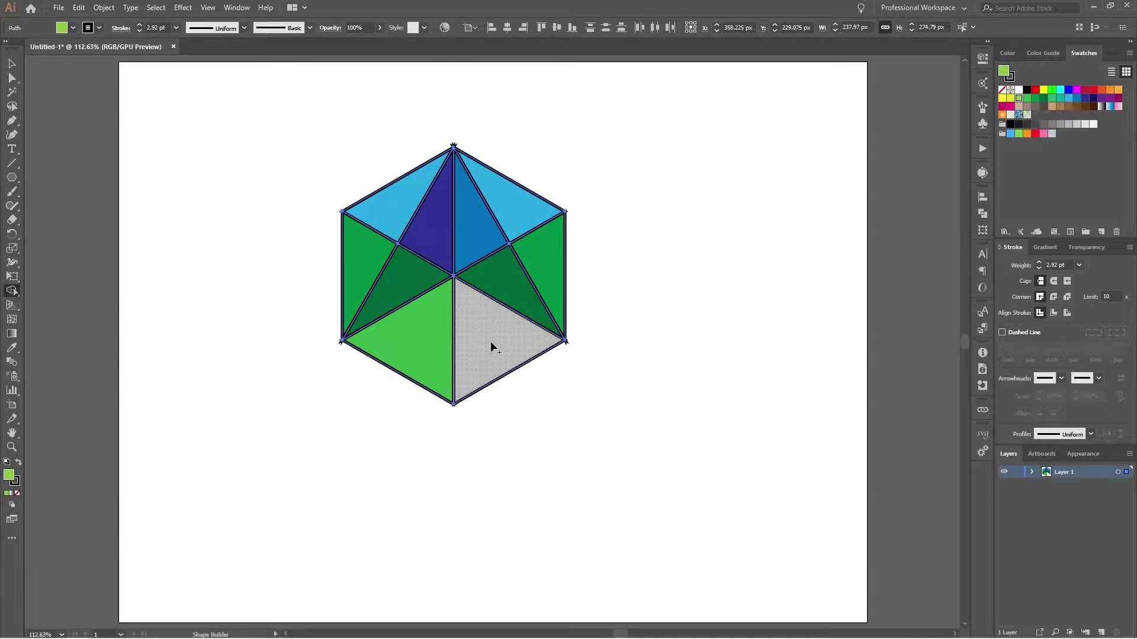
pyautogui.click(490, 347)
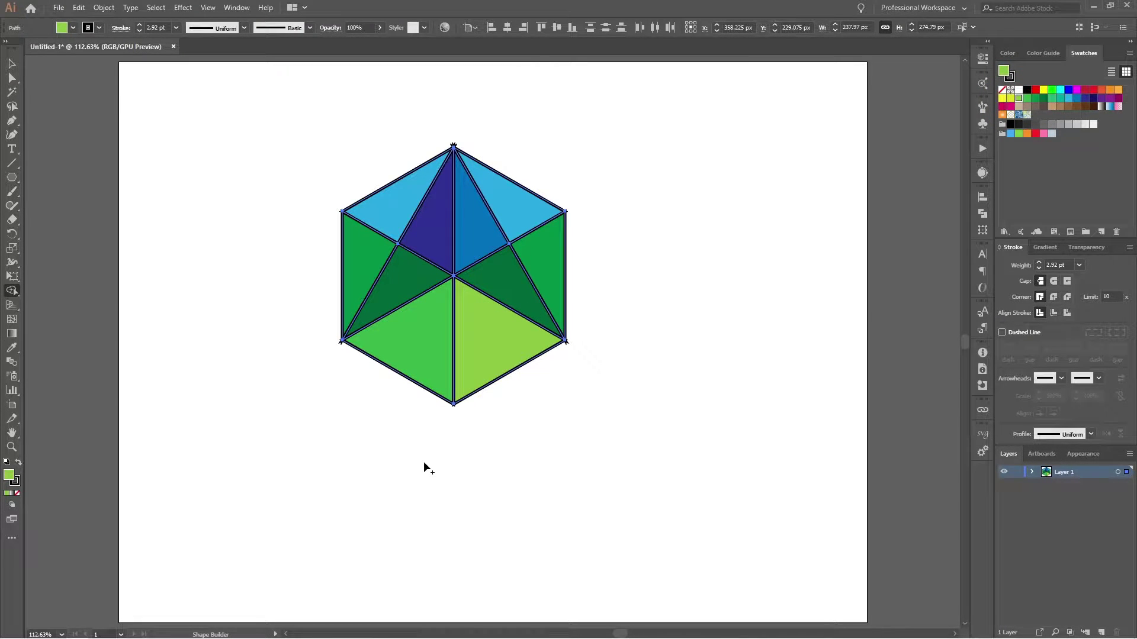
# - Draw a closed downward-pointing Pen triangle between the two upper inner line intersections and the hexagon's bottom corner, filled light blue
pyautogui.press('p')
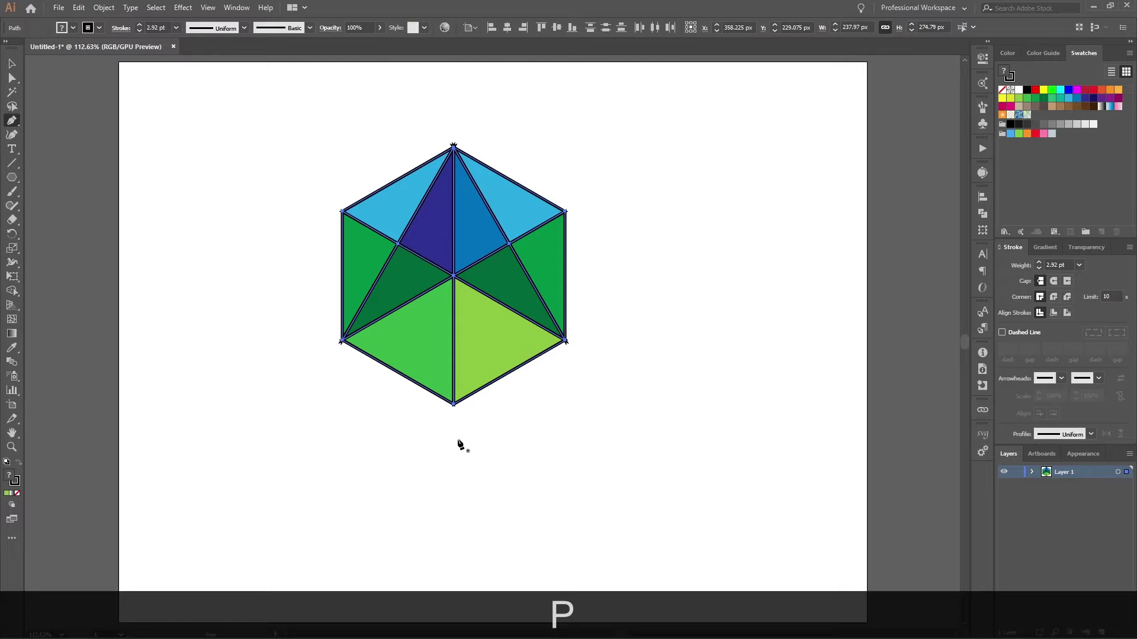
pyautogui.keyDown('ctrl'); pyautogui.click(459, 444); pyautogui.keyUp('ctrl')
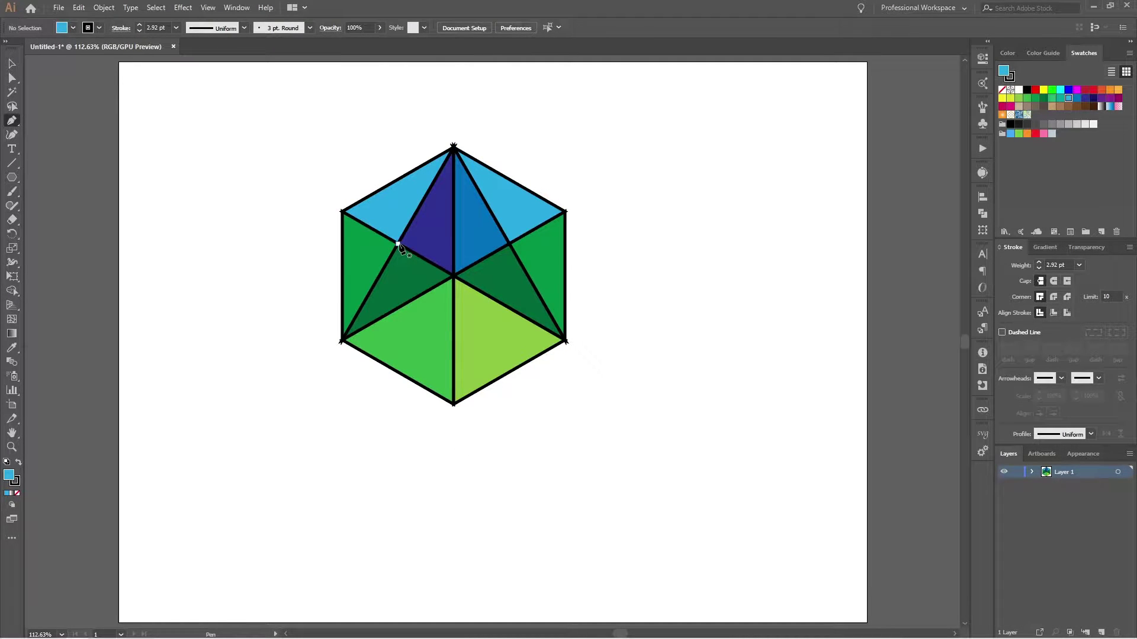
pyautogui.click(397, 244)
pyautogui.click(509, 244)
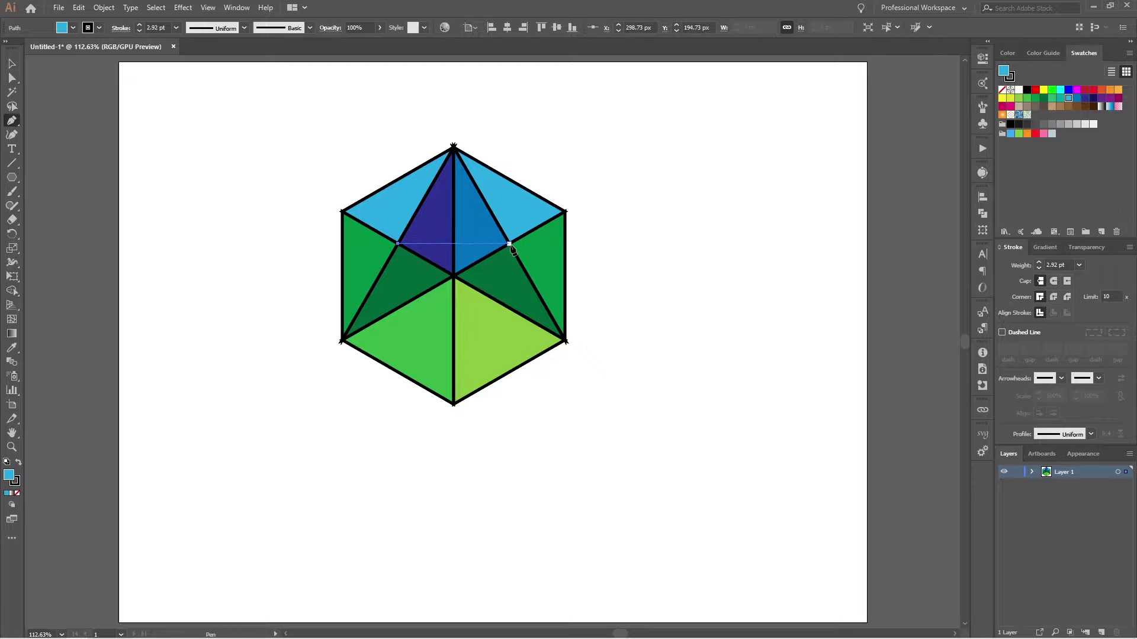
pyautogui.click(510, 245)
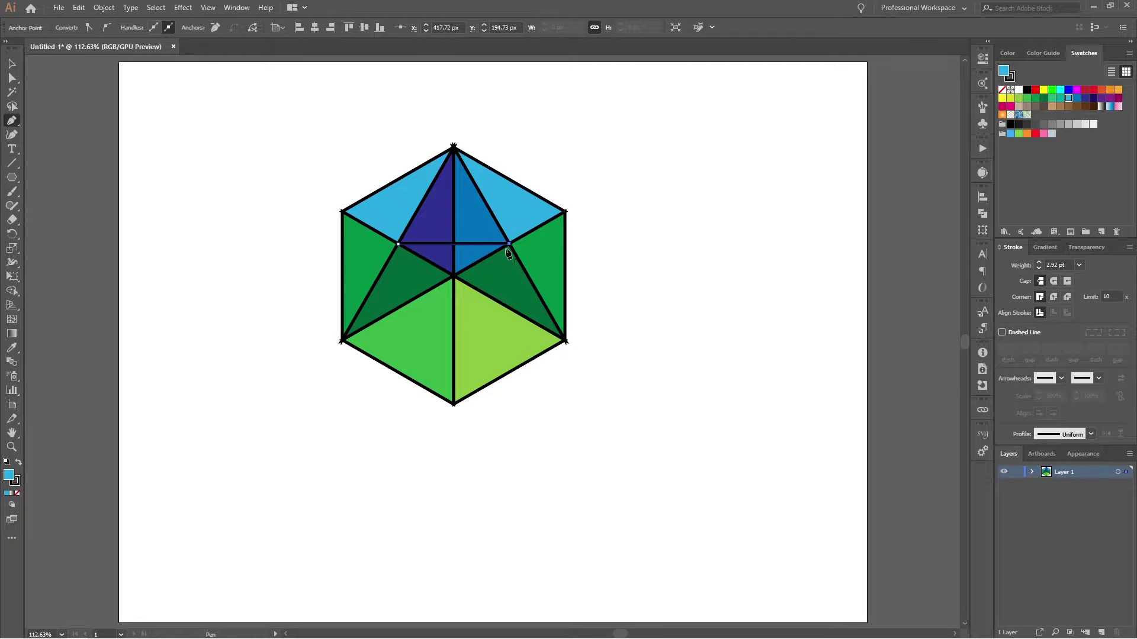
pyautogui.click(453, 405)
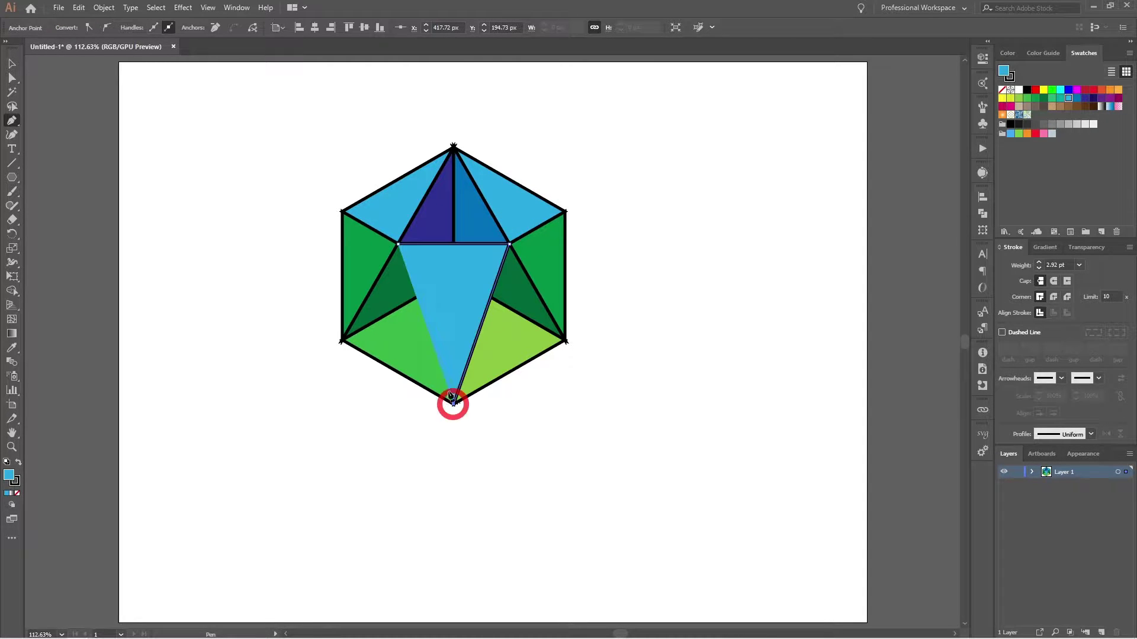
pyautogui.click(398, 243)
# - With Shape Builder on all the artwork, remove the horizontal line under the upper inner facets and extend the right facet to the hexagon's centre
pyautogui.press('v')
pyautogui.moveTo(612, 150); pyautogui.dragTo(154, 515)
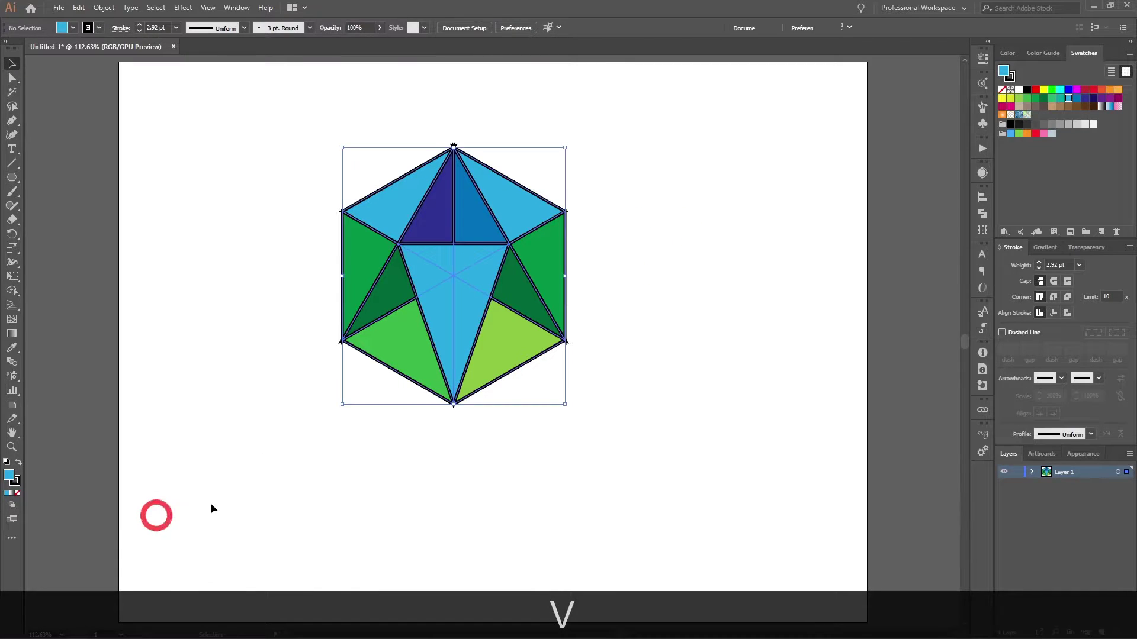
pyautogui.hotkey('shift', 'm')
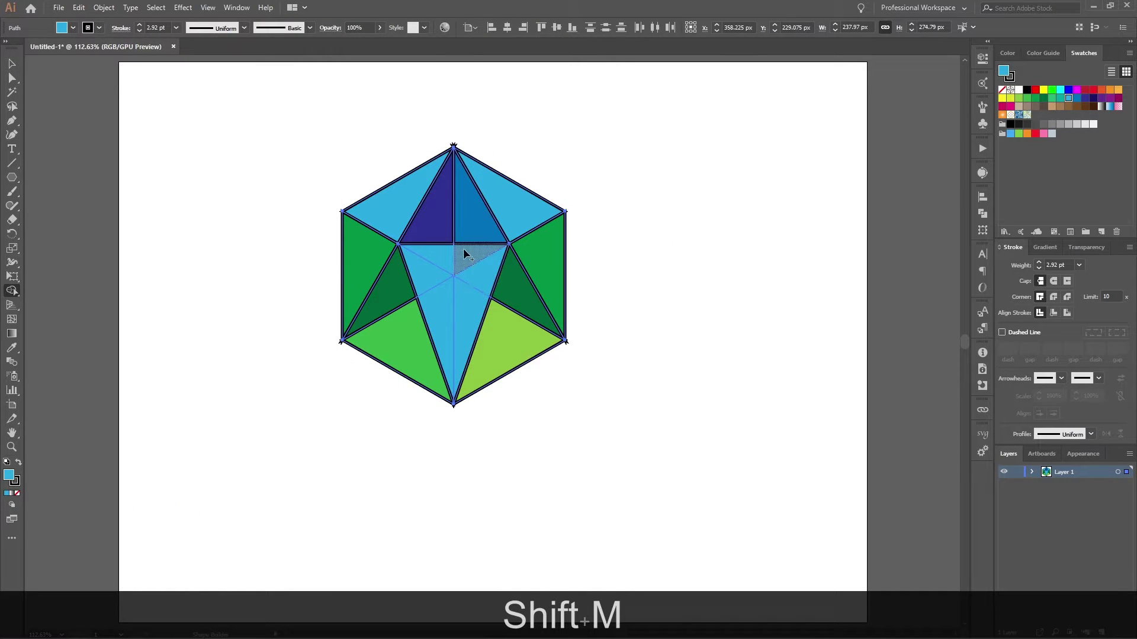
pyautogui.keyDown('alt'); pyautogui.click(442, 243); pyautogui.keyUp('alt')
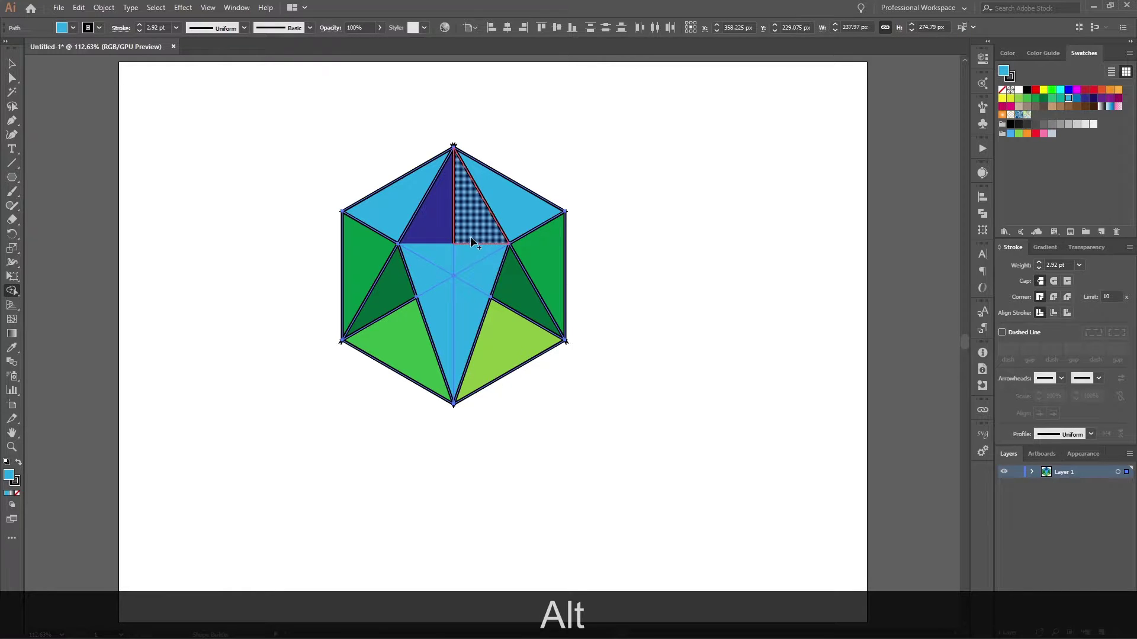
pyautogui.keyDown('alt'); pyautogui.click(466, 253); pyautogui.keyUp('alt')
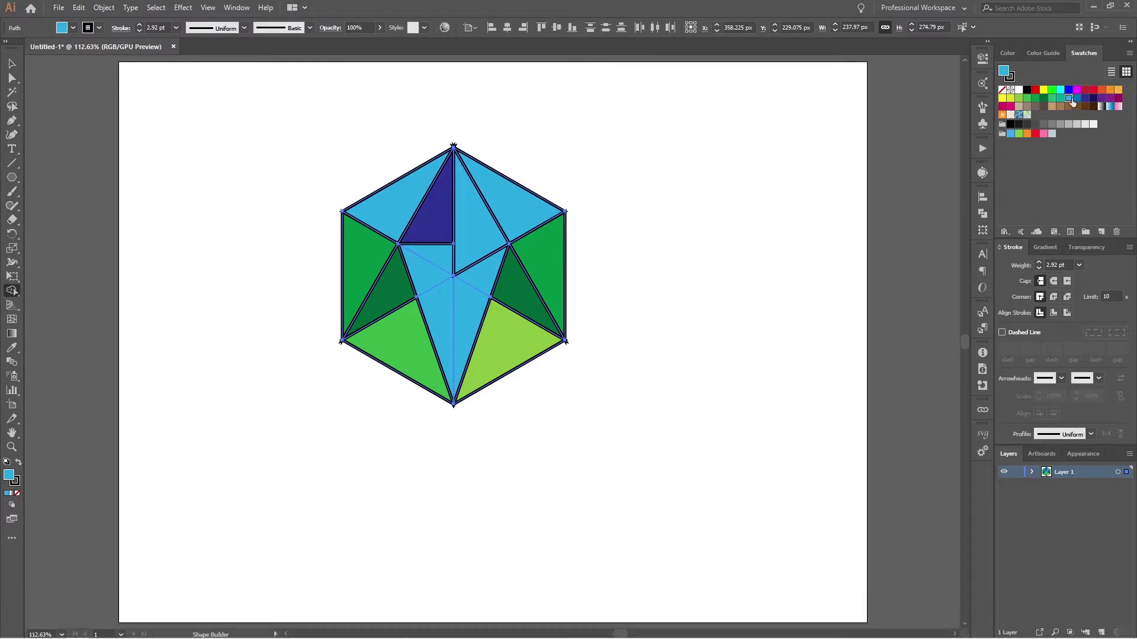
# - Extend the upper-left inner facet to the hexagon's centre in dark indigo and fill the upper-right inner facet with medium blue
pyautogui.click(1086, 98)
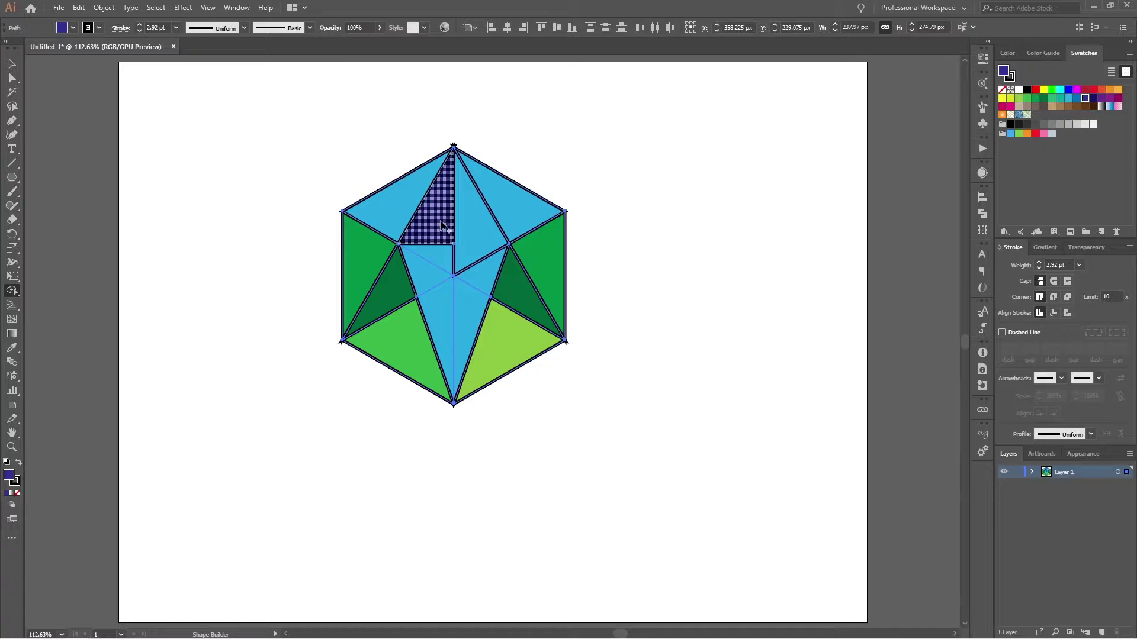
pyautogui.moveTo(444, 223); pyautogui.dragTo(445, 255)
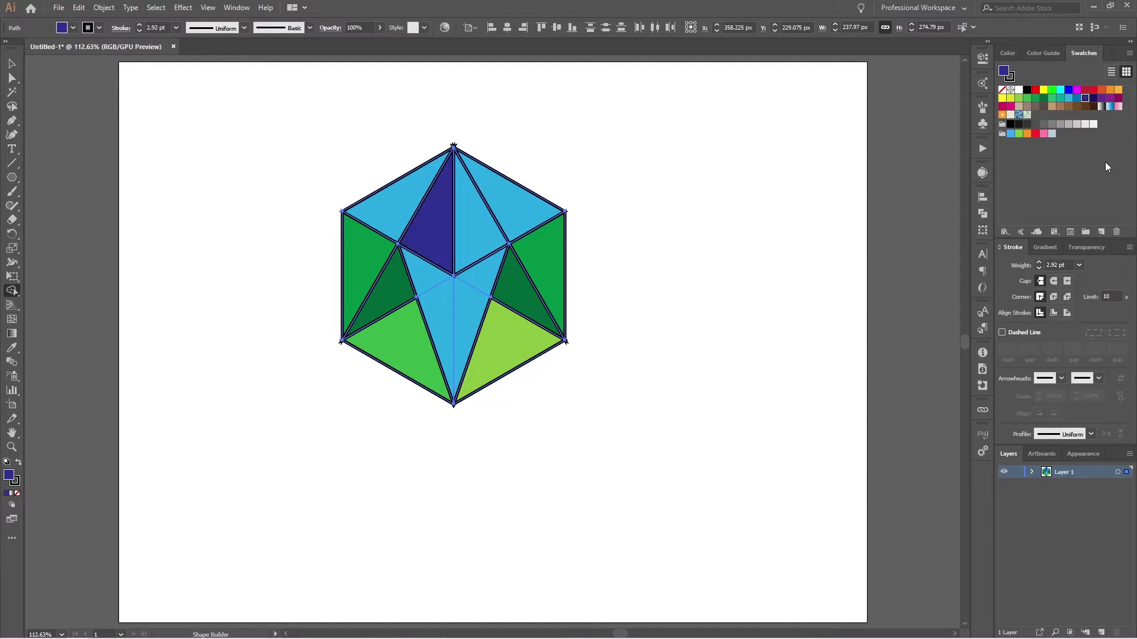
pyautogui.click(1076, 98)
pyautogui.click(472, 221)
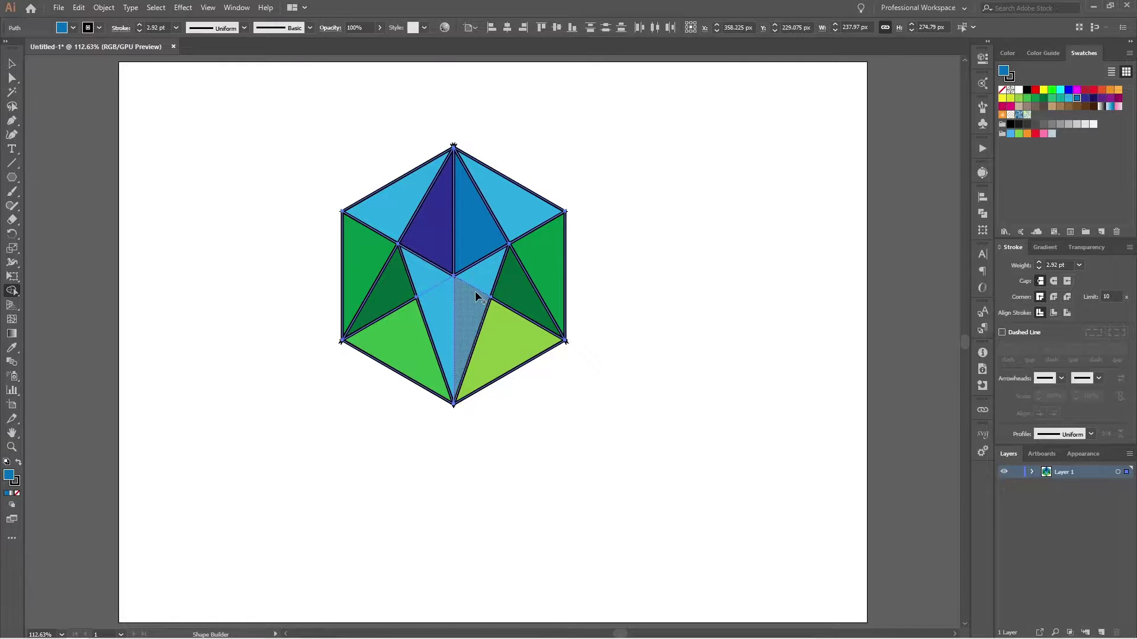
# - Fill the small triangle left of the hexagon's centre and the lower-right central facet with yellow-green
pyautogui.click(422, 296)
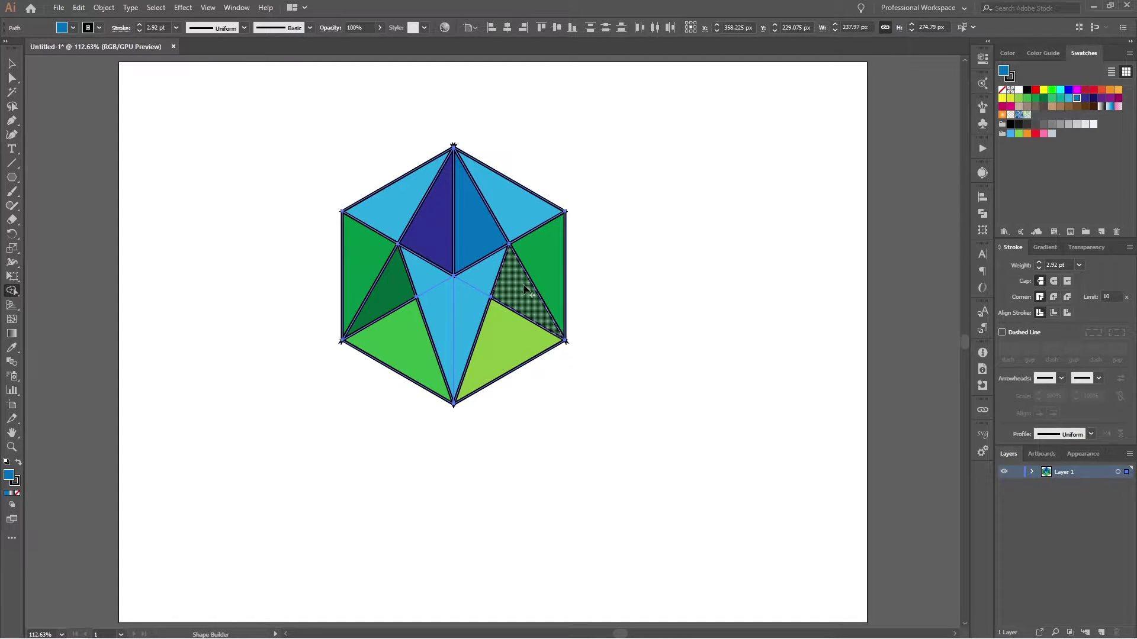
pyautogui.click(1018, 99)
pyautogui.click(420, 267)
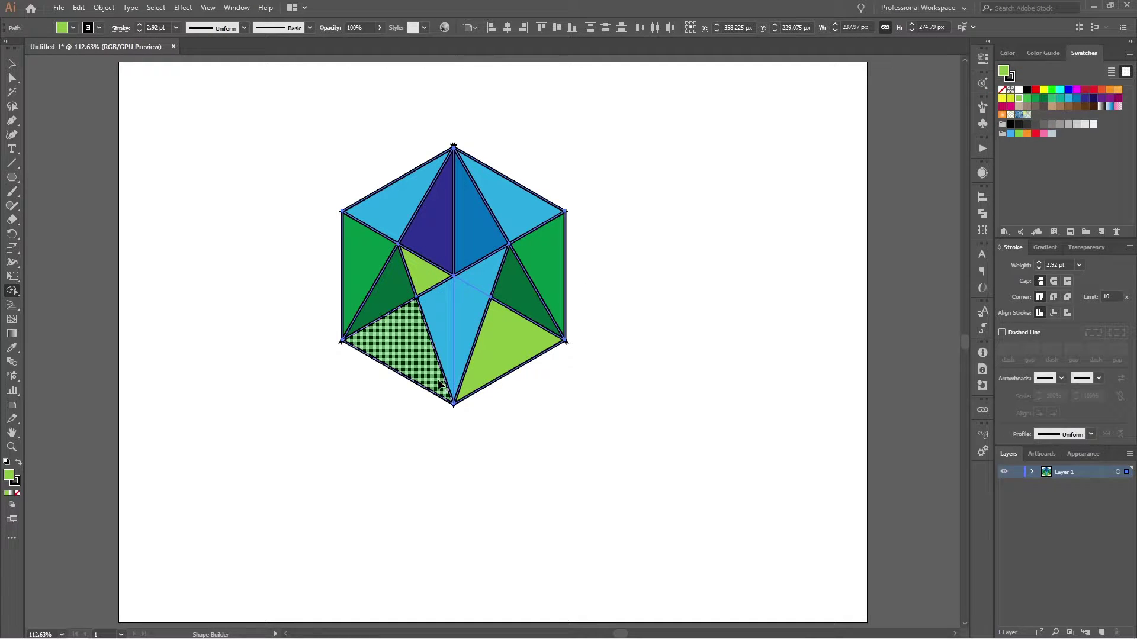
pyautogui.click(472, 309)
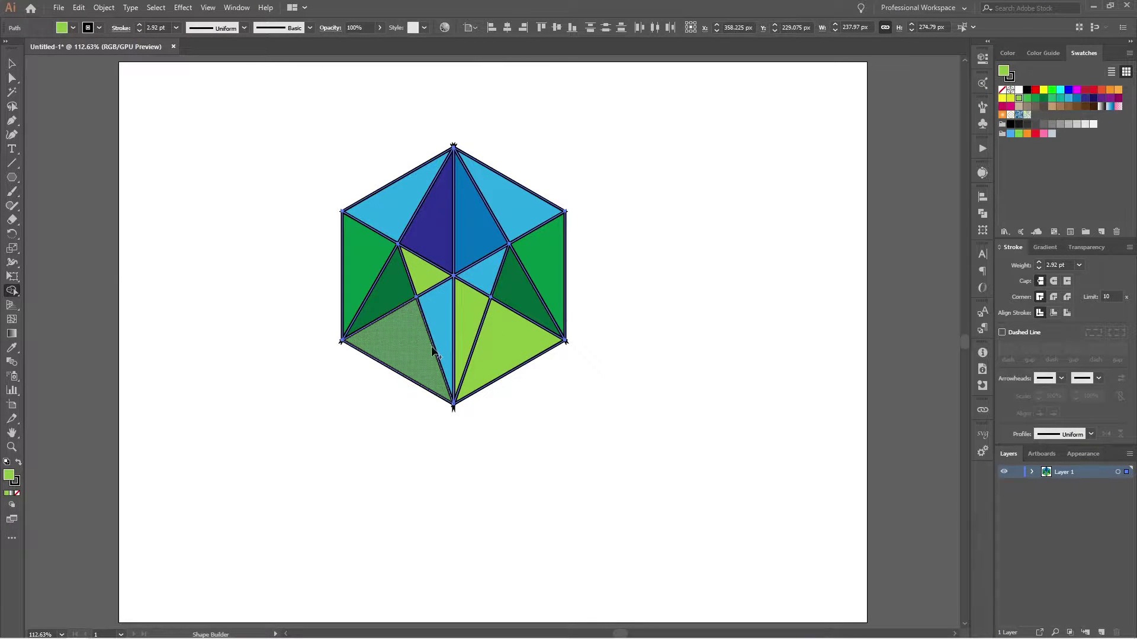
# - Fill the lower-right central facet with green 67C660 and the lower-left central facet with mint green 67E49C
pyautogui.click(1018, 53)
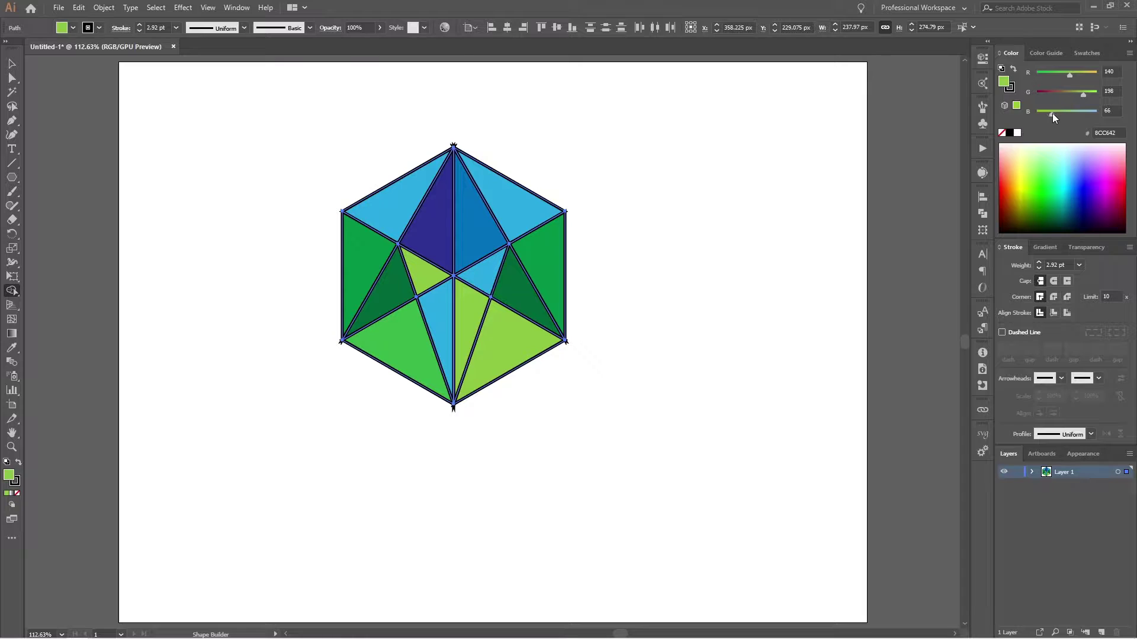
pyautogui.moveTo(1053, 113); pyautogui.dragTo(1060, 112)
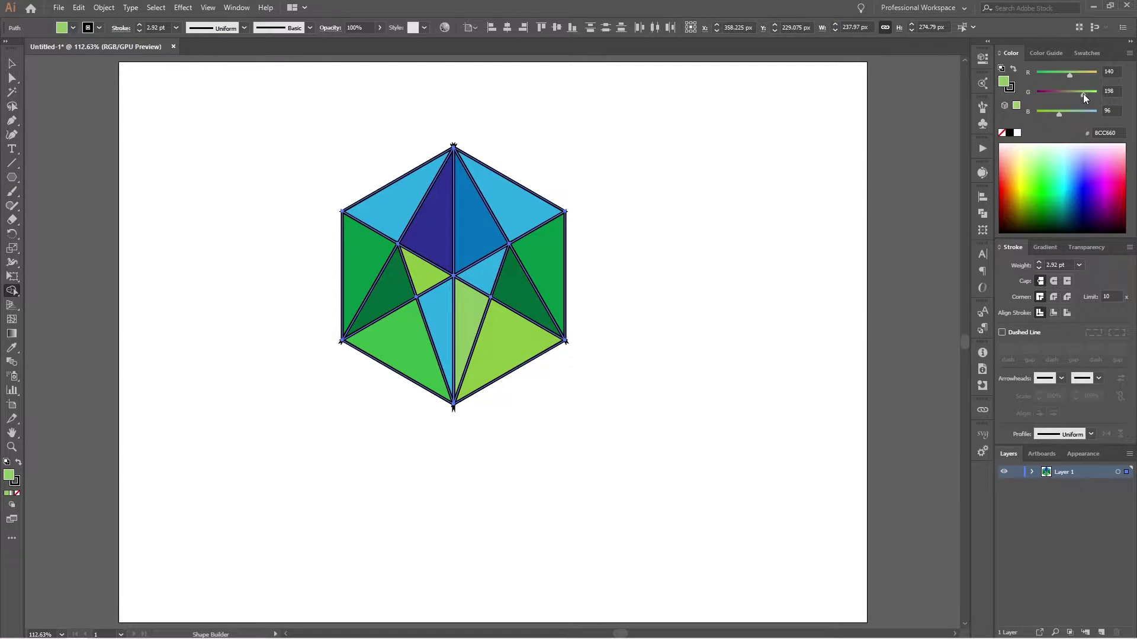
pyautogui.moveTo(1069, 75); pyautogui.dragTo(1066, 76)
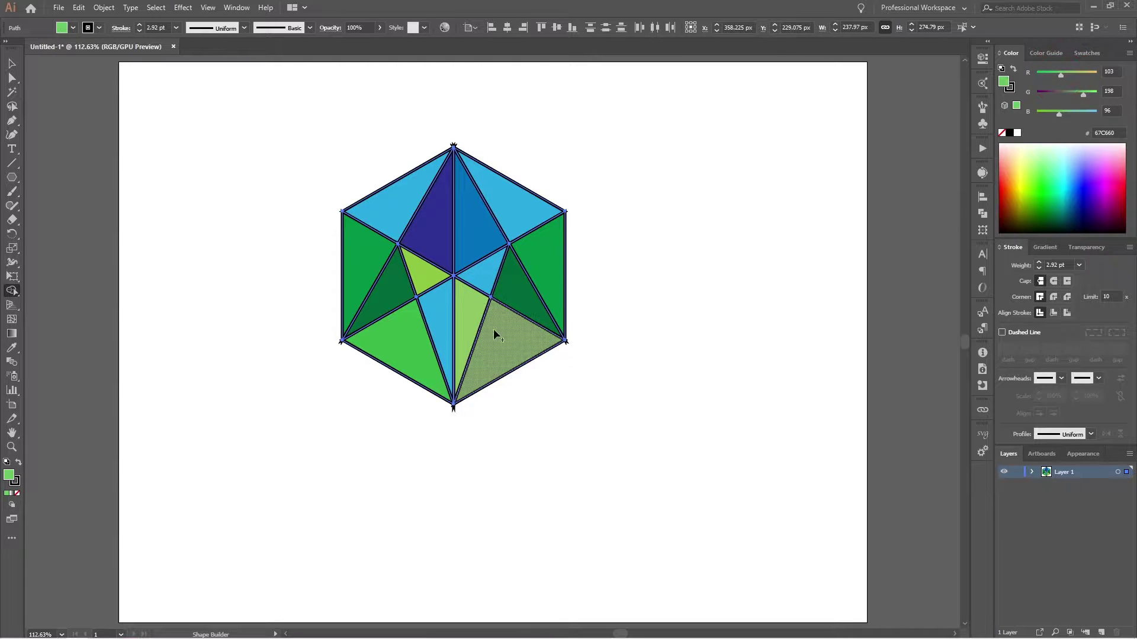
pyautogui.click(465, 317)
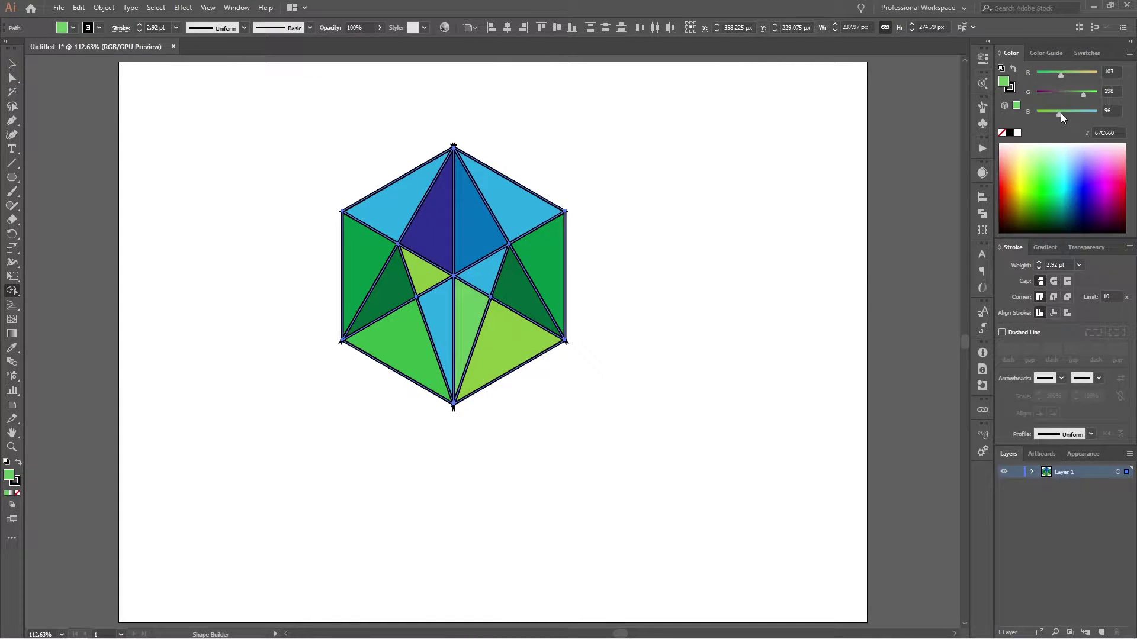
pyautogui.moveTo(1060, 113); pyautogui.dragTo(1089, 94)
pyautogui.click(439, 332)
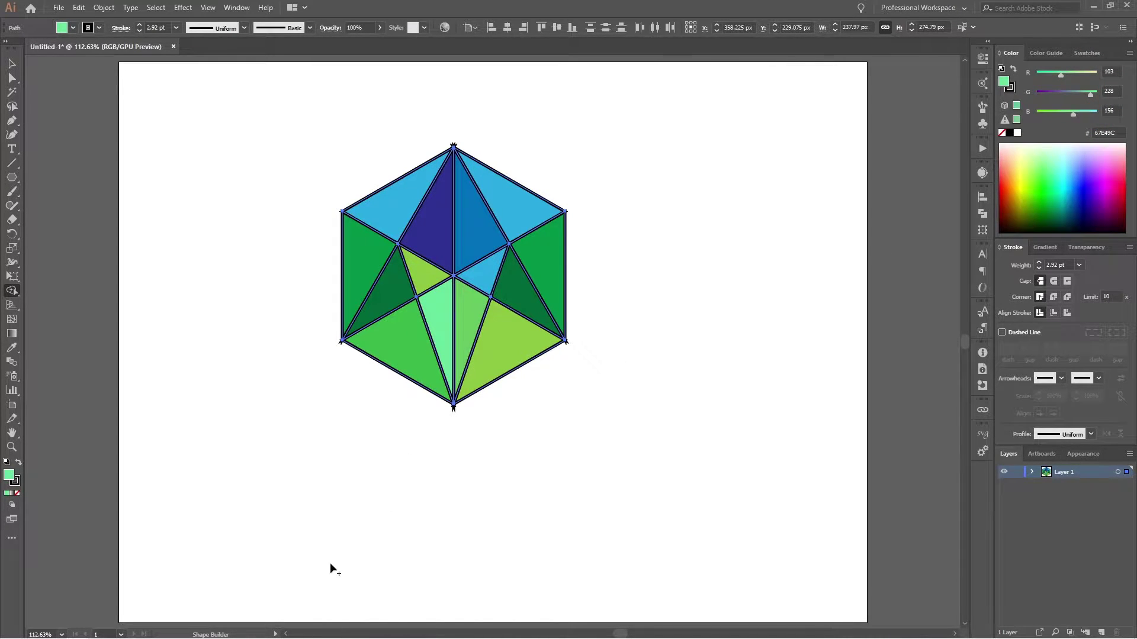
# - Remove the black stroke from all pieces of the hexagon design
pyautogui.press('v')
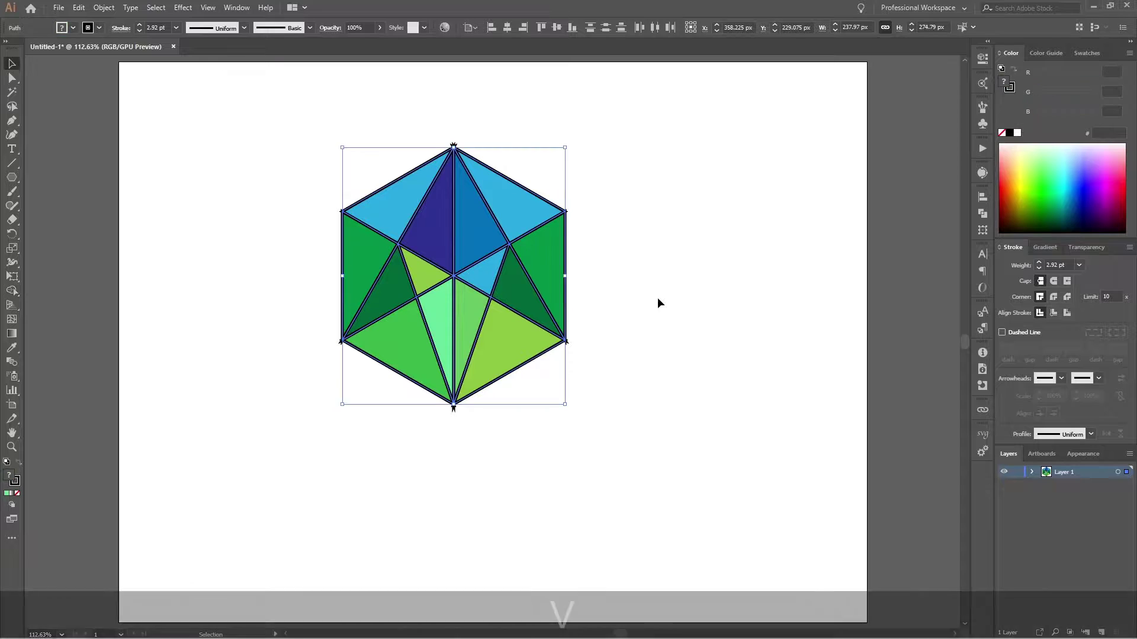
pyautogui.click(545, 361)
pyautogui.moveTo(585, 96); pyautogui.dragTo(295, 438)
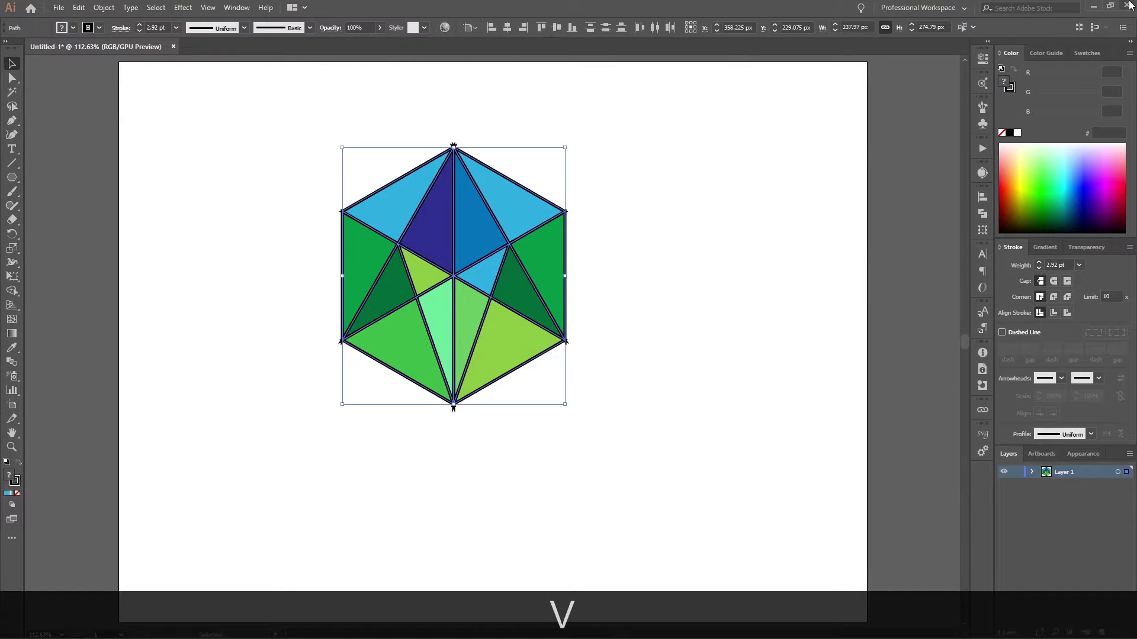
pyautogui.click(1001, 133)
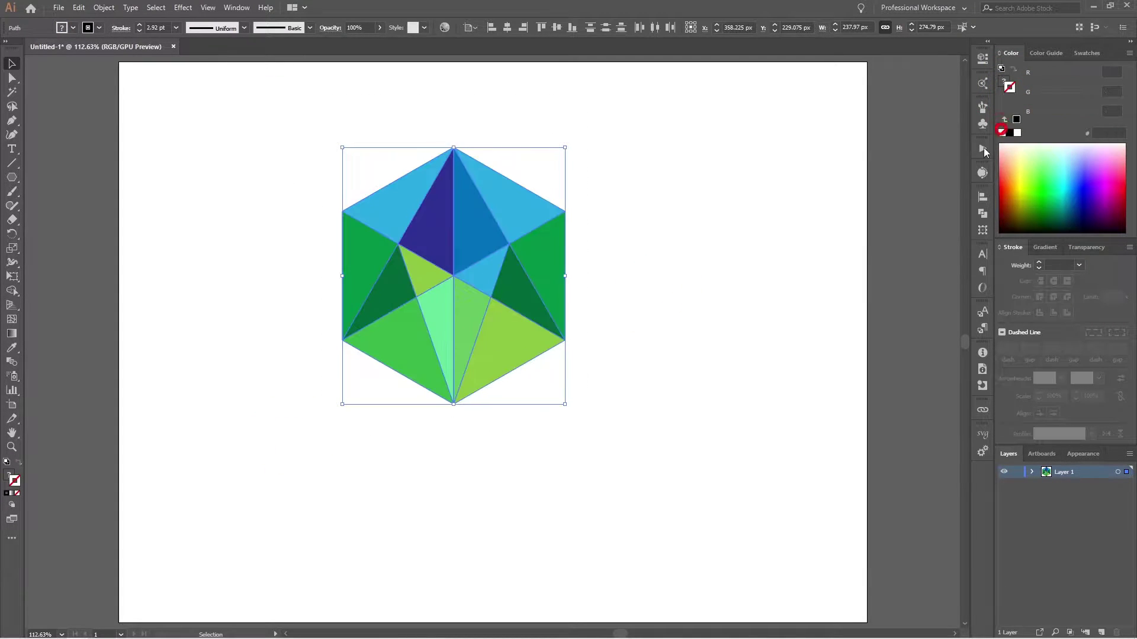
pyautogui.click(666, 272)
pyautogui.scroll(-1, 627, 382)
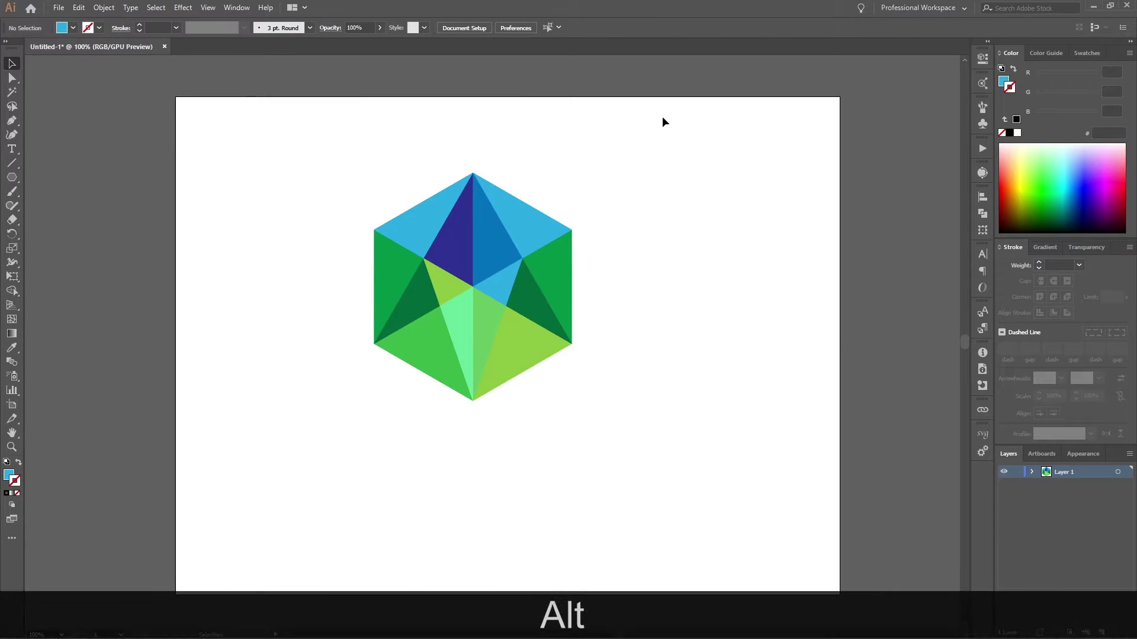
# - Group all the hexagon pieces and place the group, scaled down, in the artboard's upper-right corner
pyautogui.moveTo(666, 133); pyautogui.dragTo(282, 444)
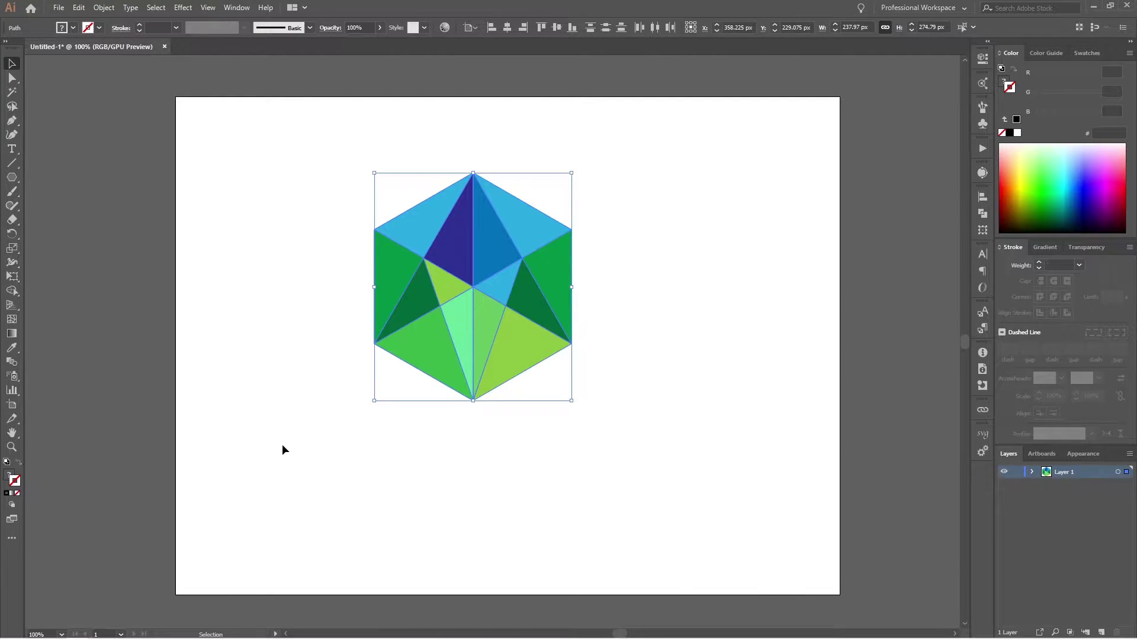
pyautogui.hotkey('ctrl', 'g')
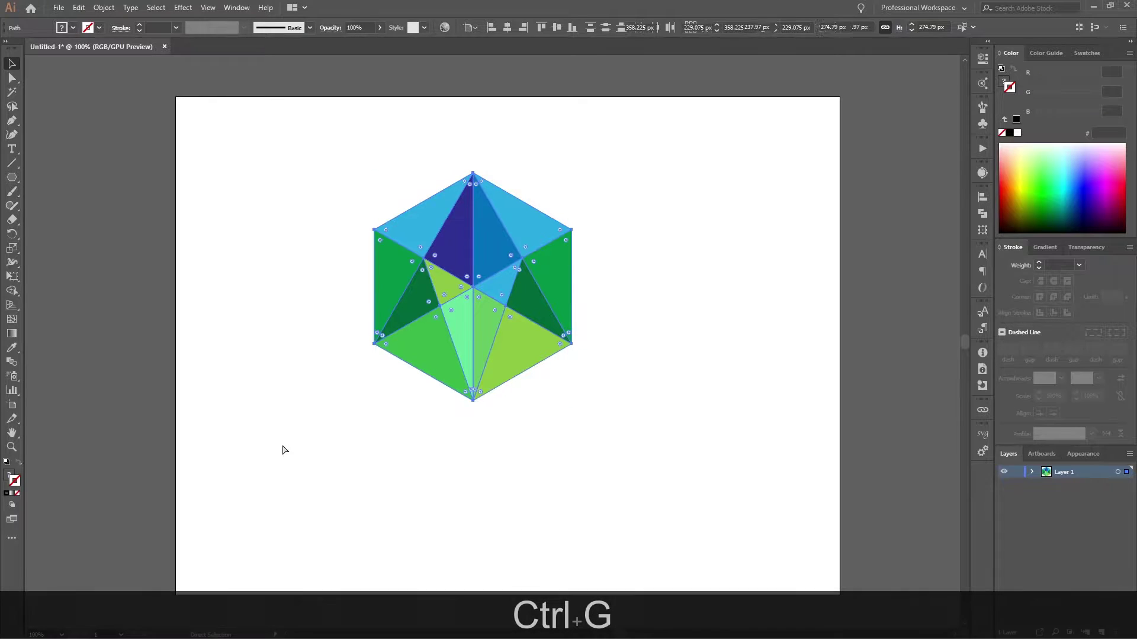
pyautogui.moveTo(373, 401); pyautogui.dragTo(501, 254)
pyautogui.moveTo(566, 240); pyautogui.dragTo(806, 155)
pyautogui.click(673, 341)
pyautogui.press('space')
pyautogui.moveTo(691, 409); pyautogui.dragTo(657, 394)
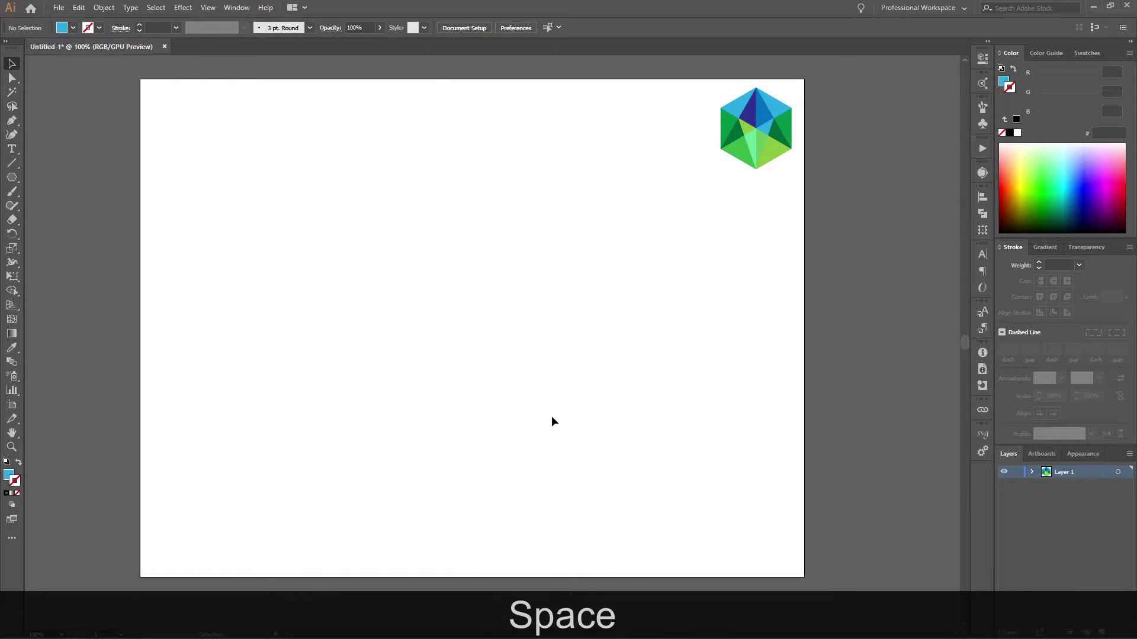
# - Draw a regular hexagon about 268 px wide left of the artboard's centre and rotate it 90° so a corner points up
pyautogui.click(13, 178)
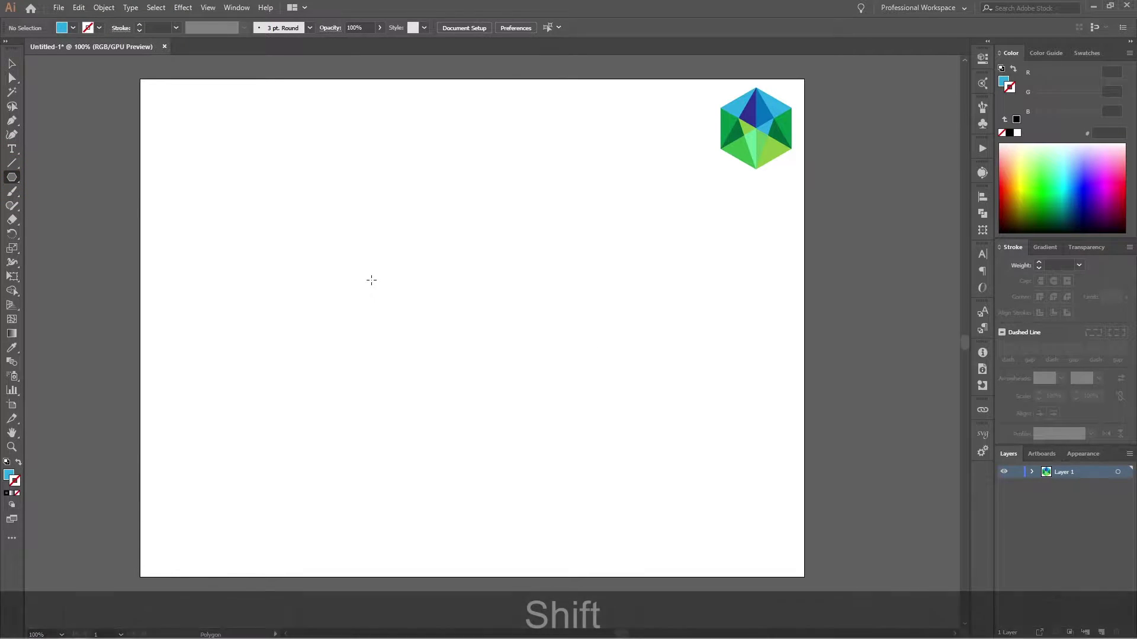
pyautogui.moveTo(371, 281); pyautogui.dragTo(473, 326)
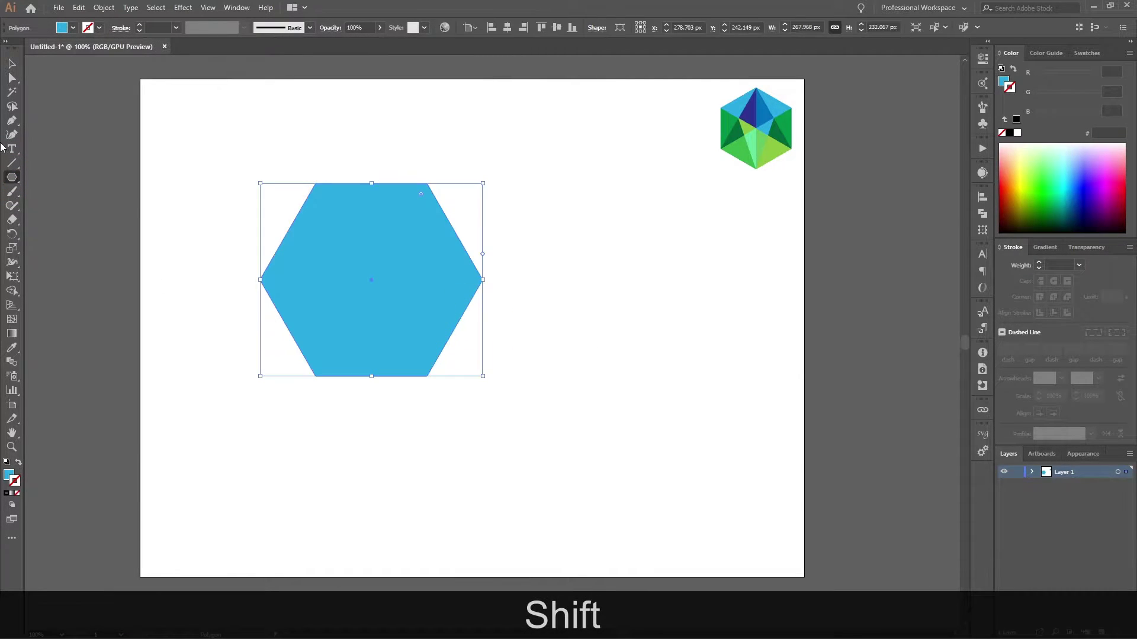
pyautogui.click(12, 64)
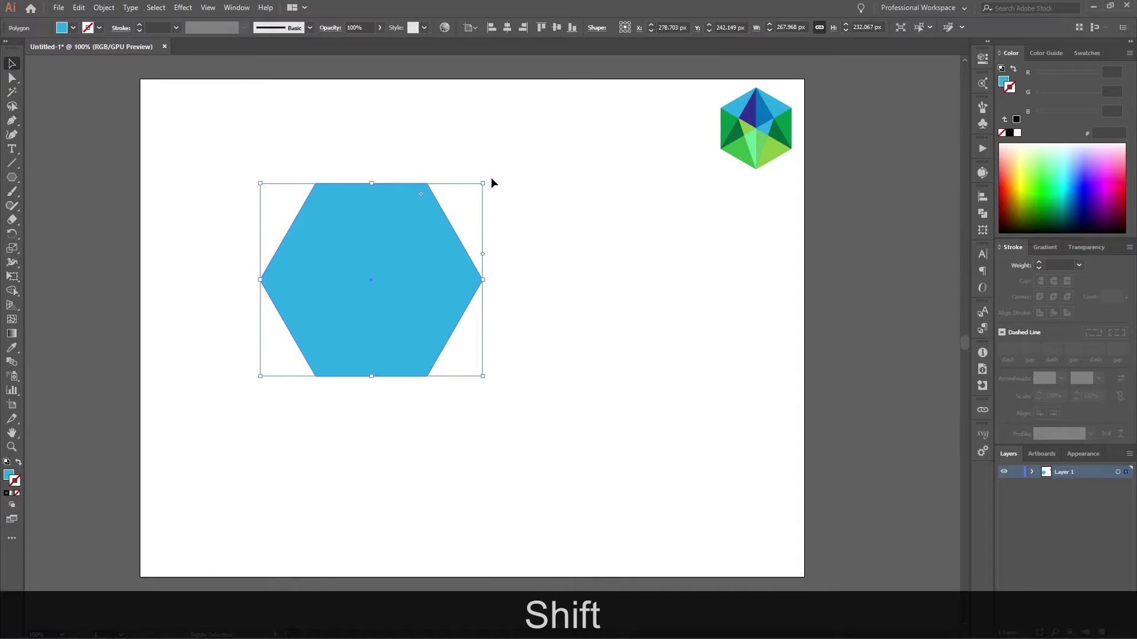
pyautogui.moveTo(486, 180); pyautogui.dragTo(492, 389)
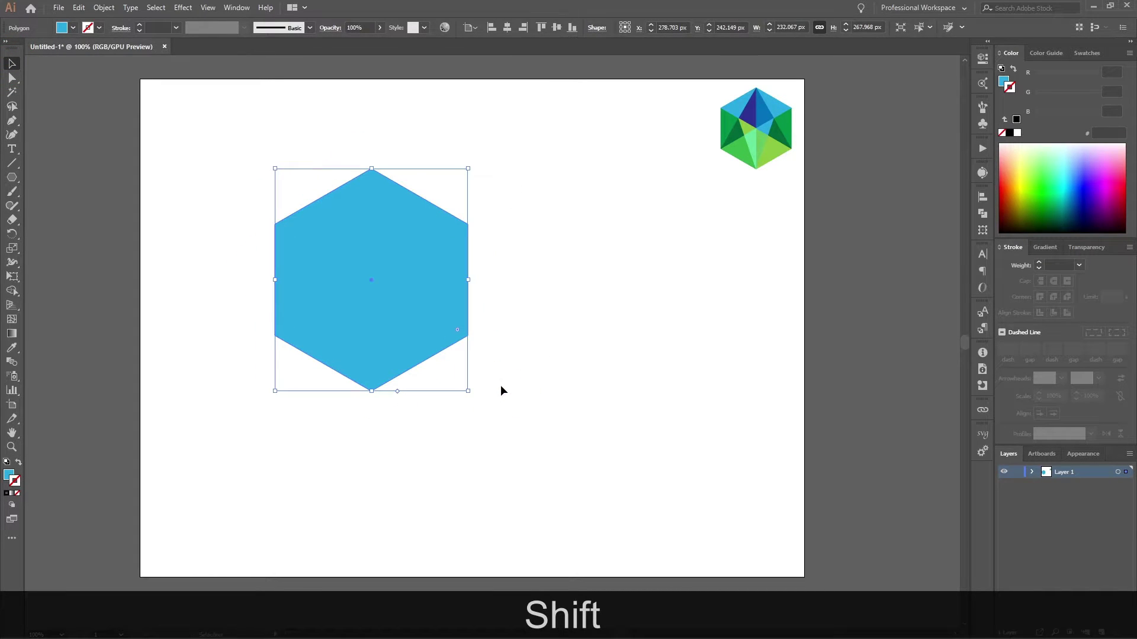
# - Swap the new hexagon's fill and stroke so it has no fill, and give it a black 2 pt outline
pyautogui.hotkey('ctrl', 'shift', 'x')
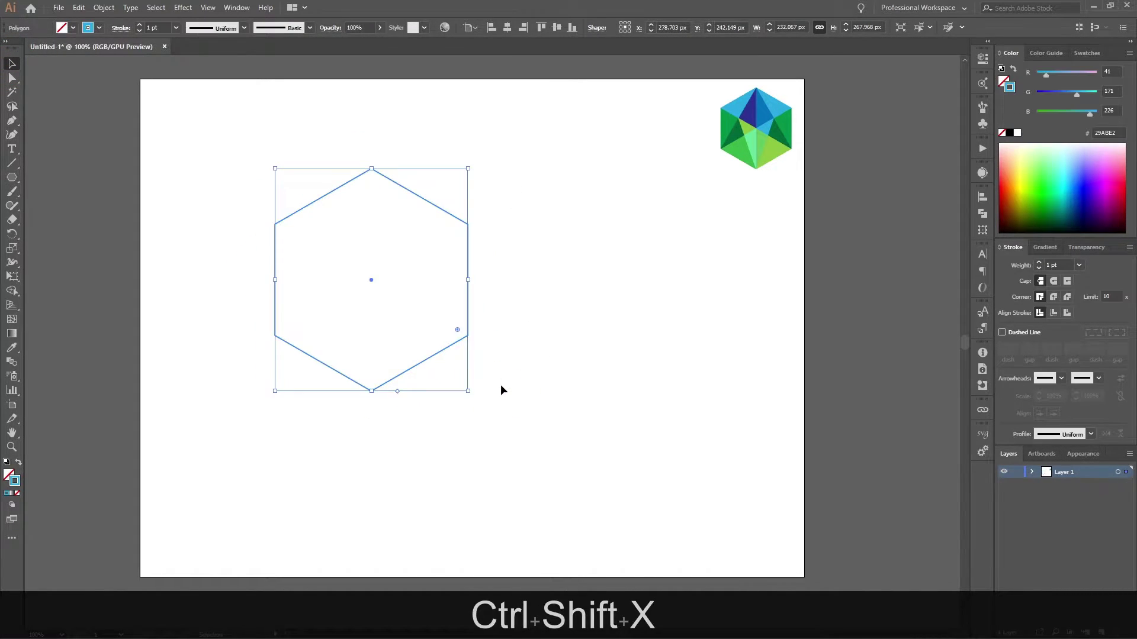
pyautogui.click(532, 354)
pyautogui.click(432, 353)
pyautogui.click(1009, 133)
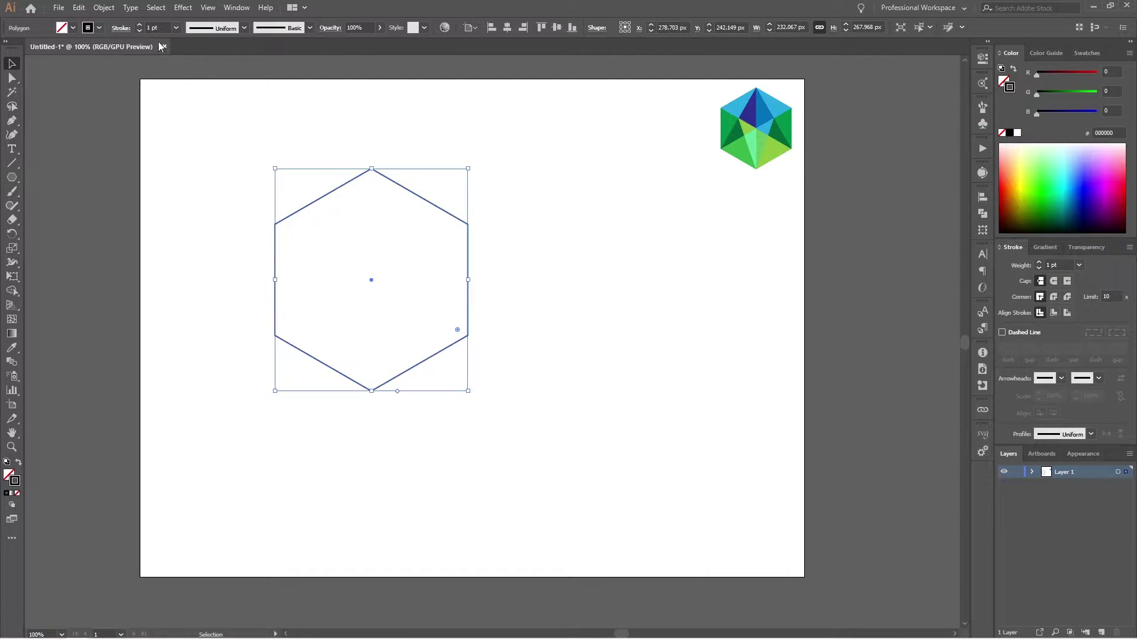
pyautogui.click(139, 25)
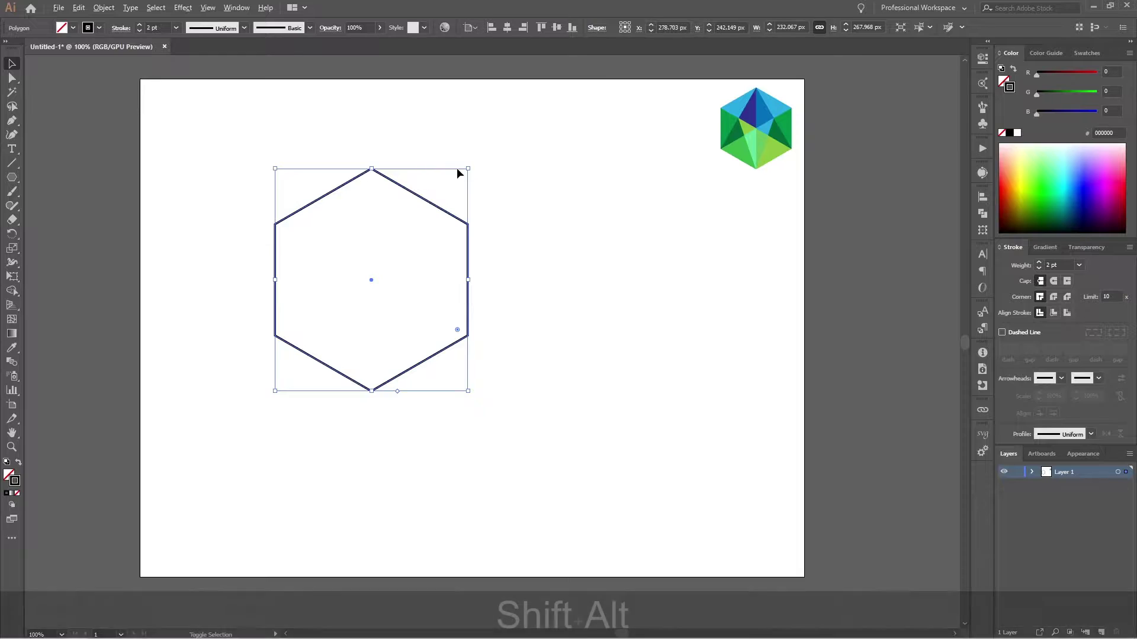
# - Scale the outlined hexagon down around its centre to about 95 by 110 px and set its stroke back to 2 pt
pyautogui.moveTo(467, 169)
pyautogui.mouseDown()
pyautogui.moveTo(449, 210)
pyautogui.moveTo(424, 224)
pyautogui.mouseUp()
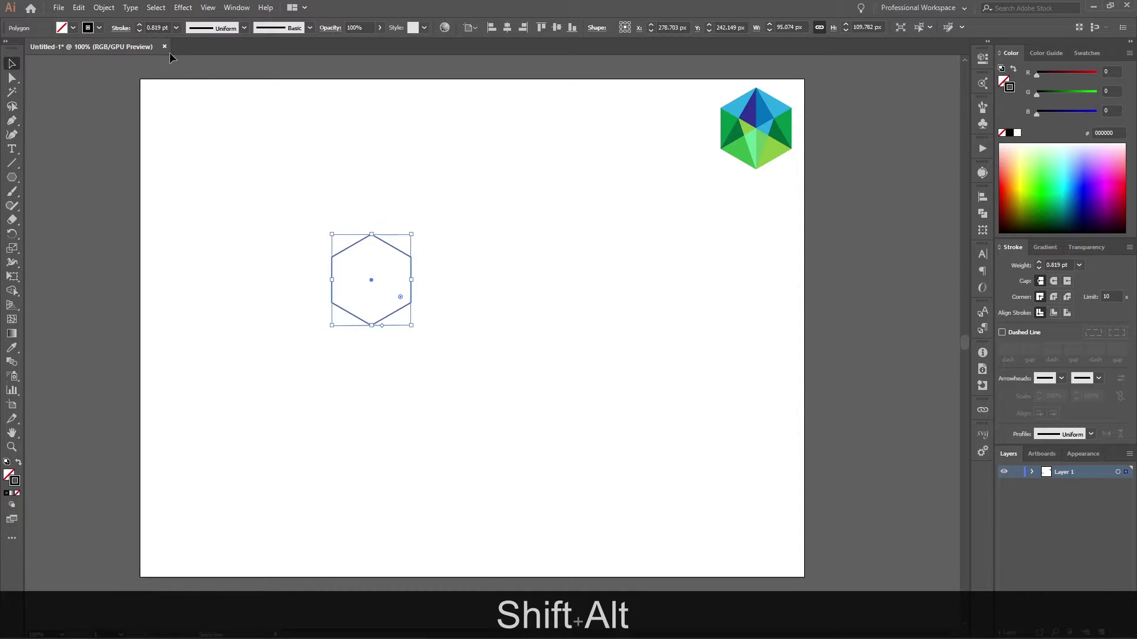
pyautogui.click(139, 26)
pyautogui.click(354, 335)
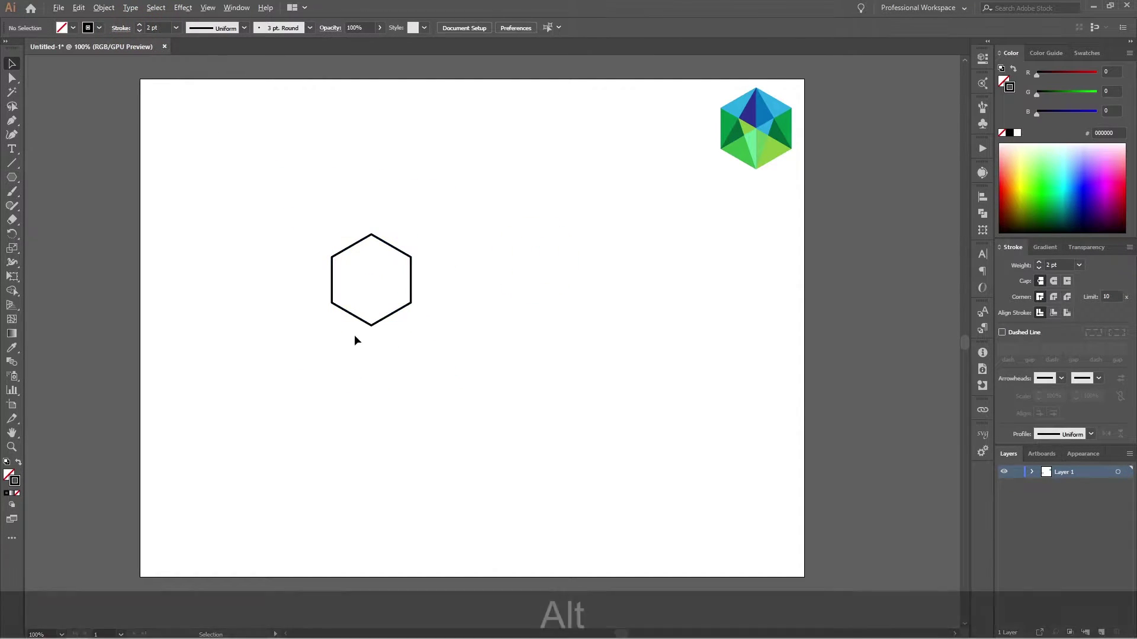
pyautogui.scroll(2, 354, 335)
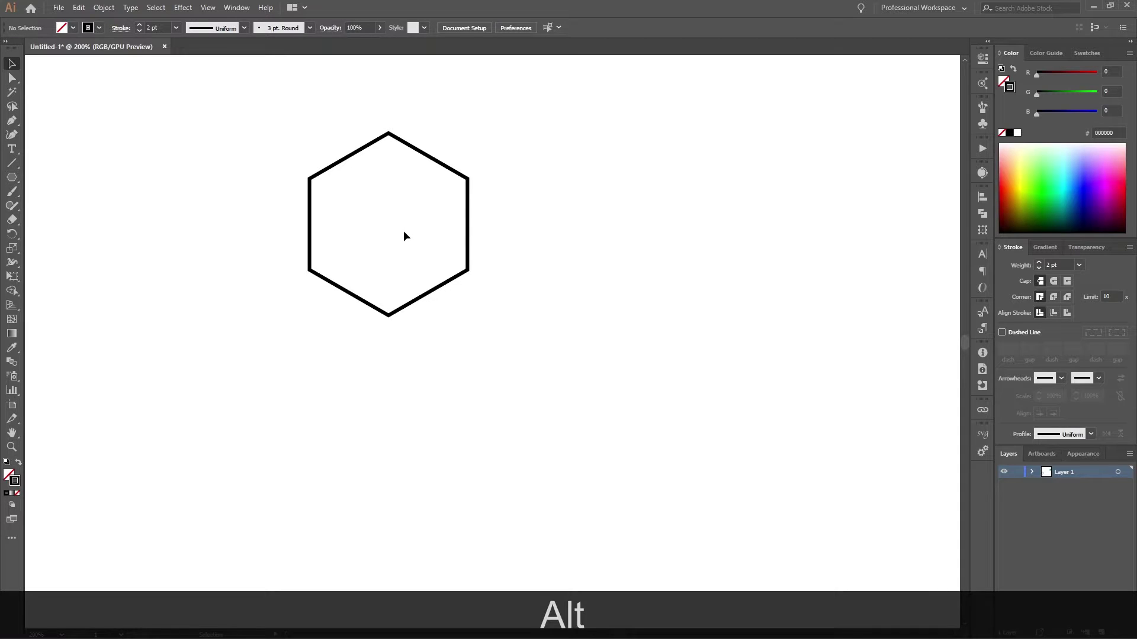
pyautogui.press('\\')
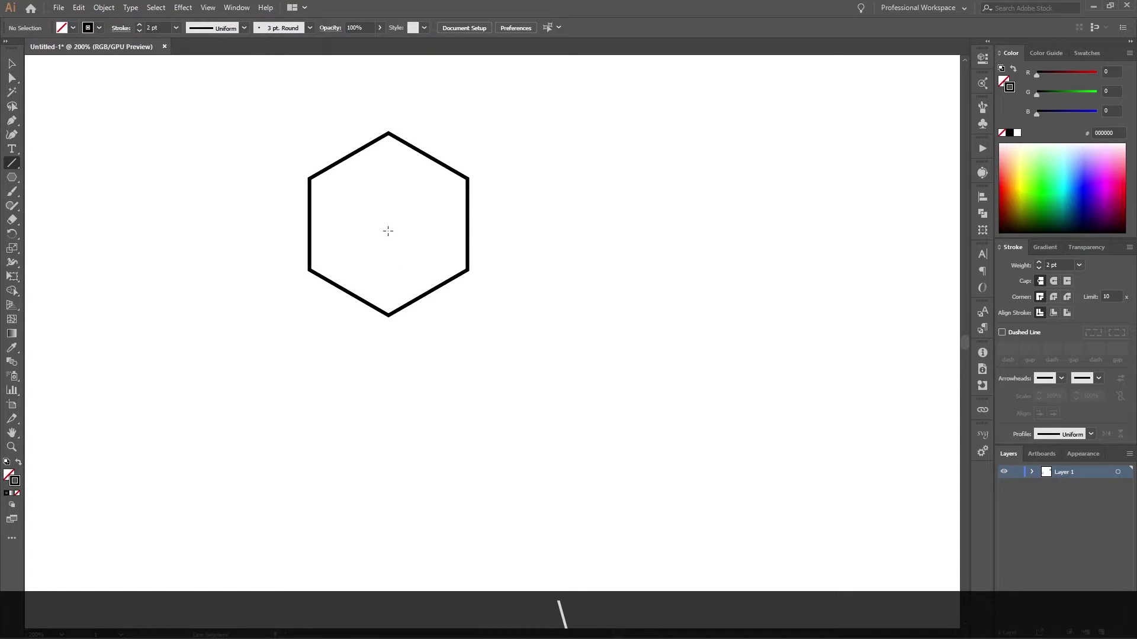
pyautogui.keyDown('ctrl'); pyautogui.click(423, 153); pyautogui.keyUp('ctrl')
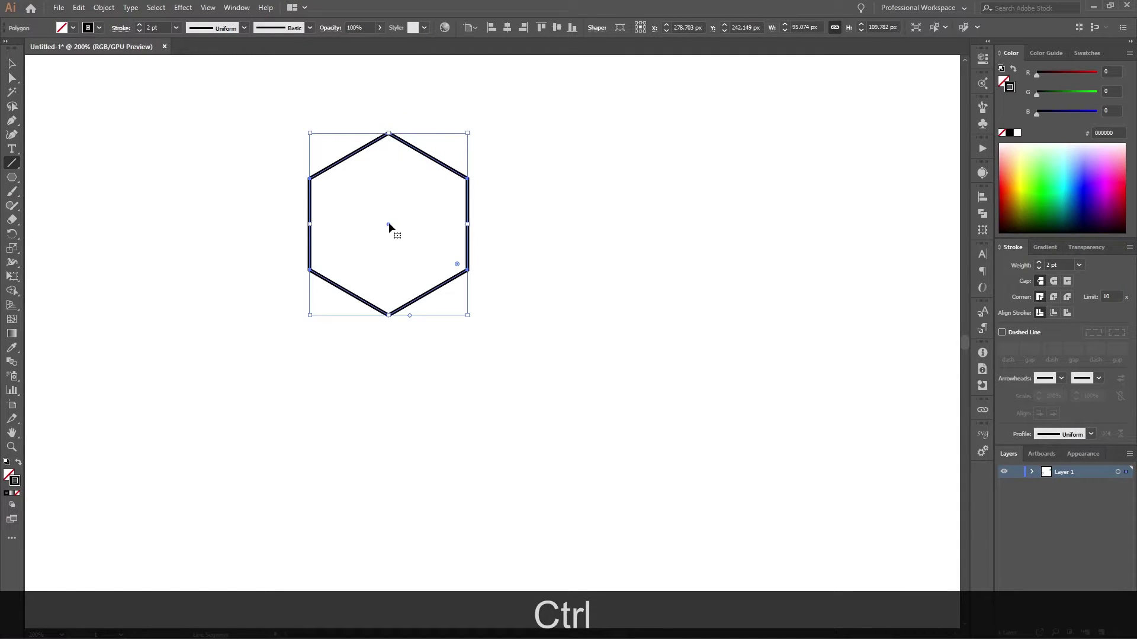
pyautogui.keyDown('ctrl'); pyautogui.click(388, 225); pyautogui.keyUp('ctrl')
pyautogui.keyDown('ctrl'); pyautogui.click(558, 239); pyautogui.keyUp('ctrl')
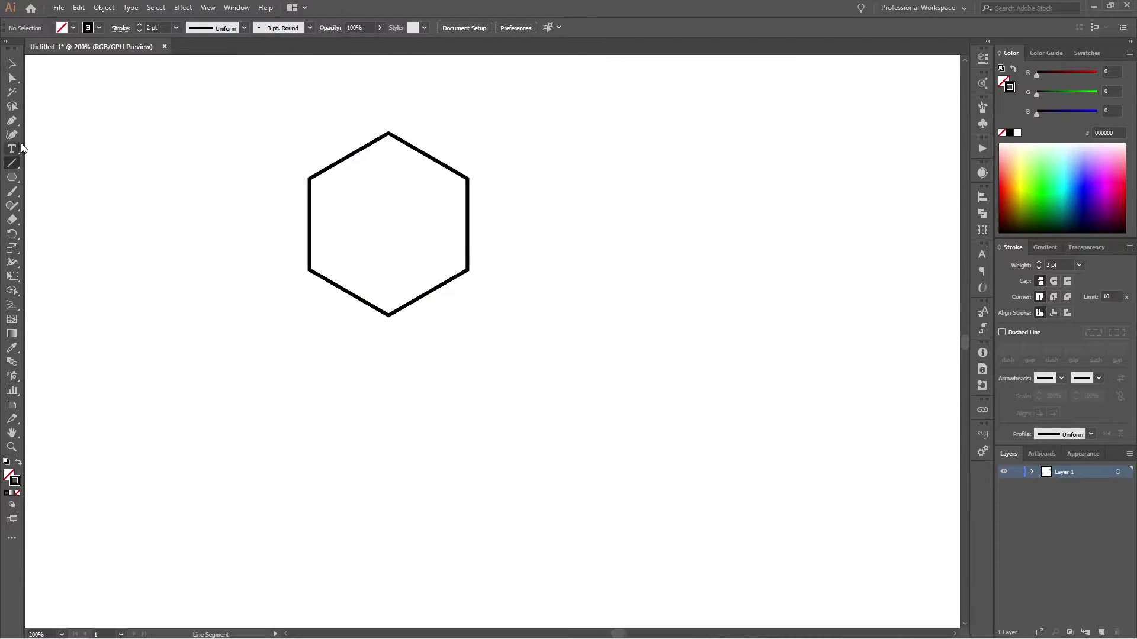
# - Draw a vertical line about 96 px long from the hexagon's centre down past its bottom corner
pyautogui.click(12, 120)
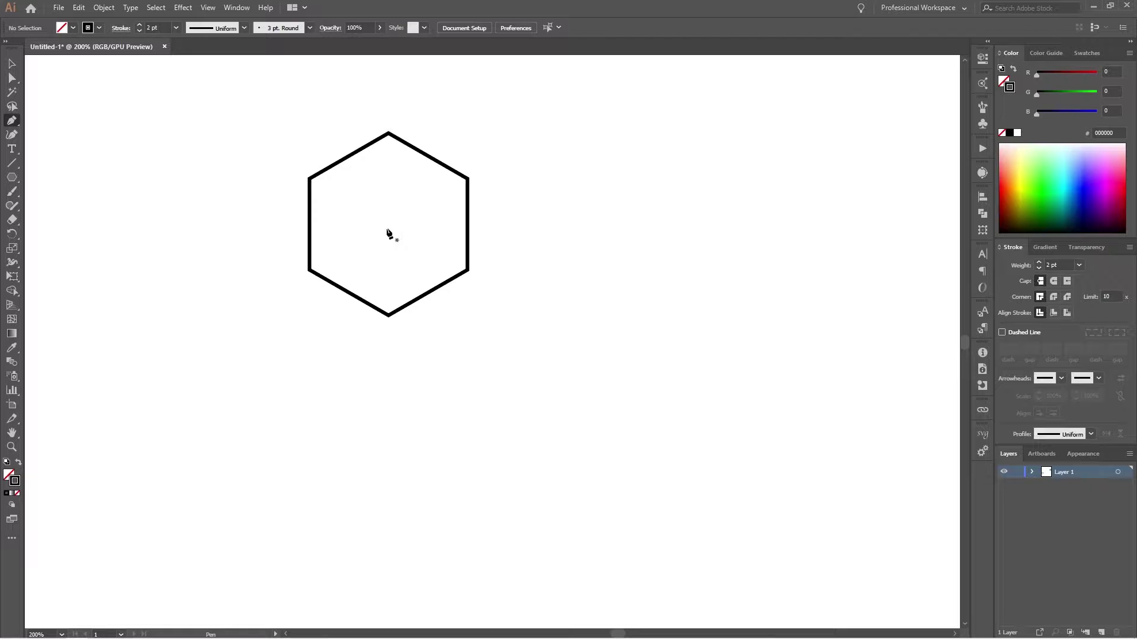
pyautogui.press('\\')
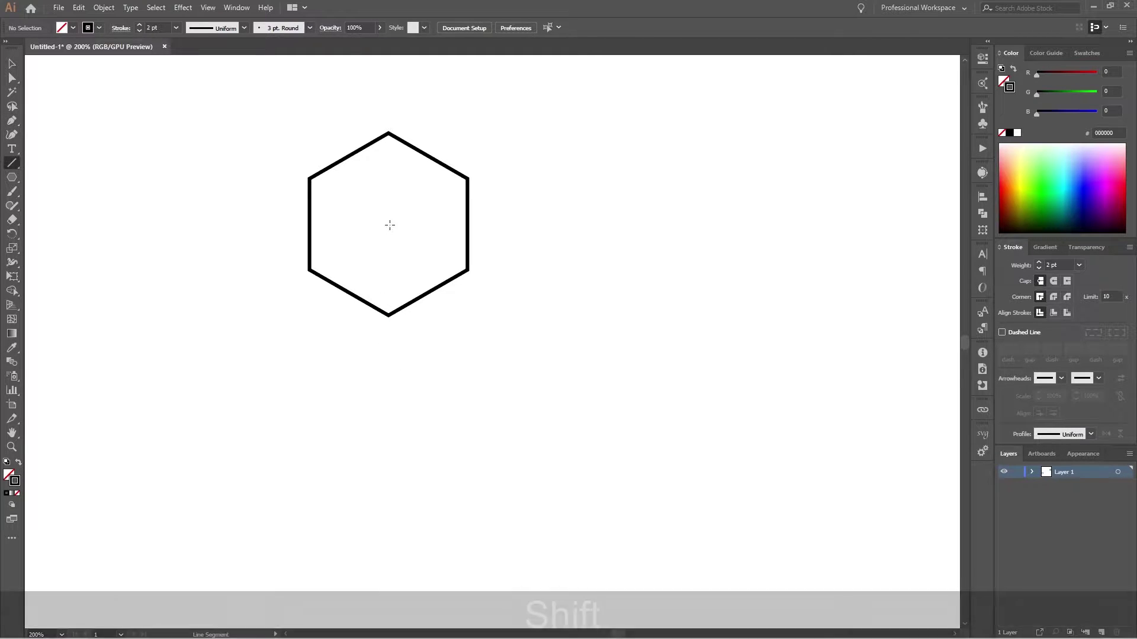
pyautogui.moveTo(388, 226); pyautogui.dragTo(389, 385)
pyautogui.hotkey('shift', 'v')
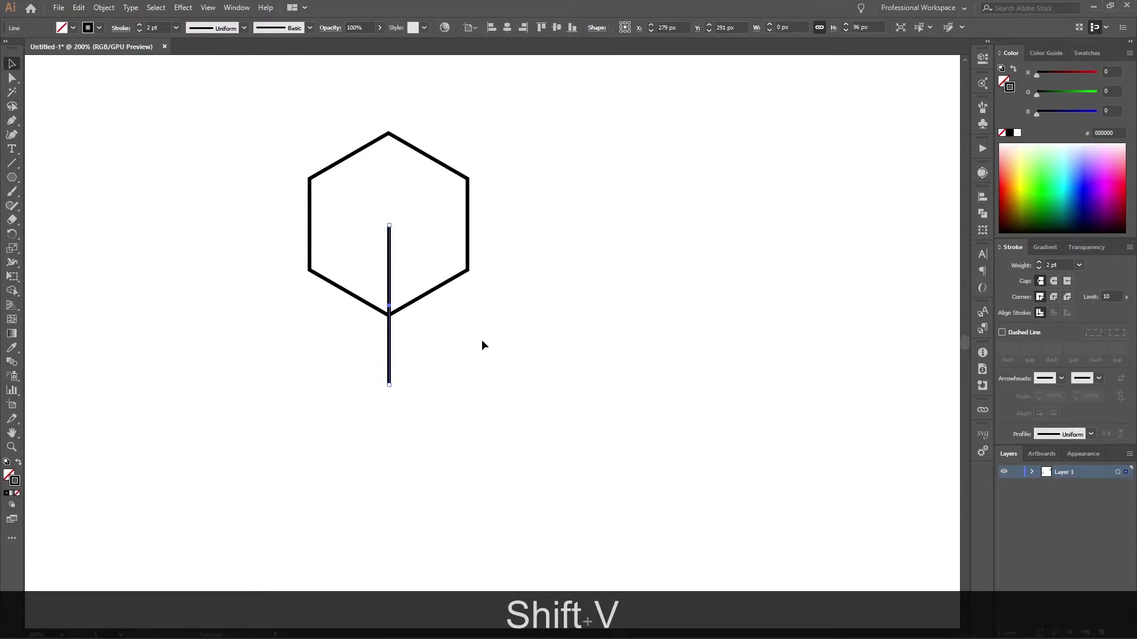
# - Align the hexagon and the vertical line to their common horizontal centre and group them
pyautogui.moveTo(521, 214); pyautogui.dragTo(160, 411)
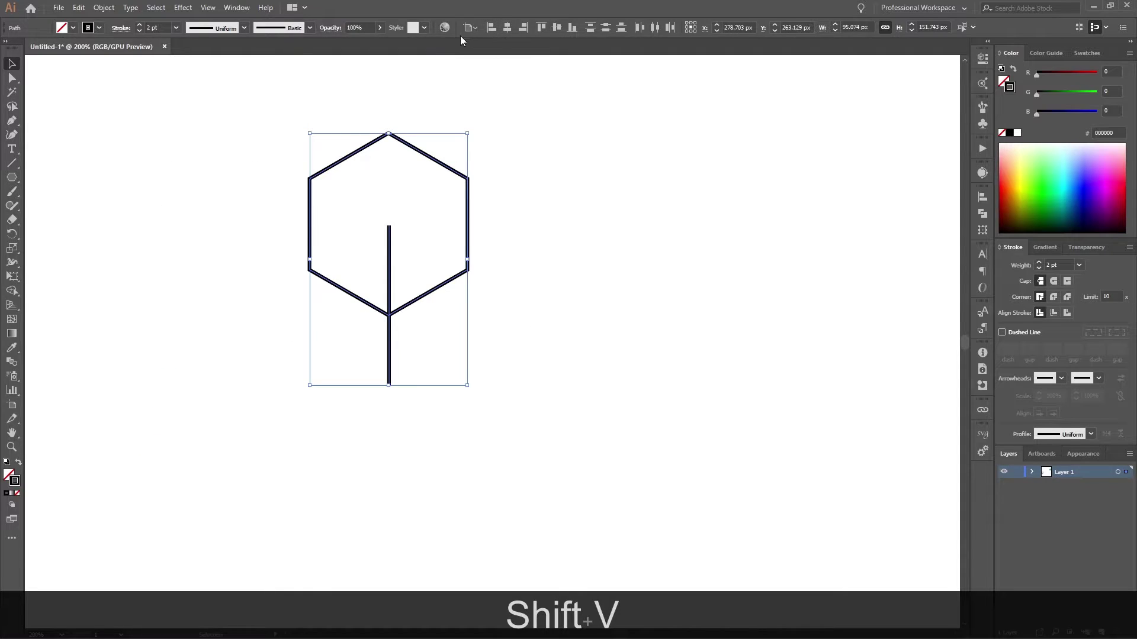
pyautogui.click(466, 28)
pyautogui.click(496, 49)
pyautogui.click(508, 26)
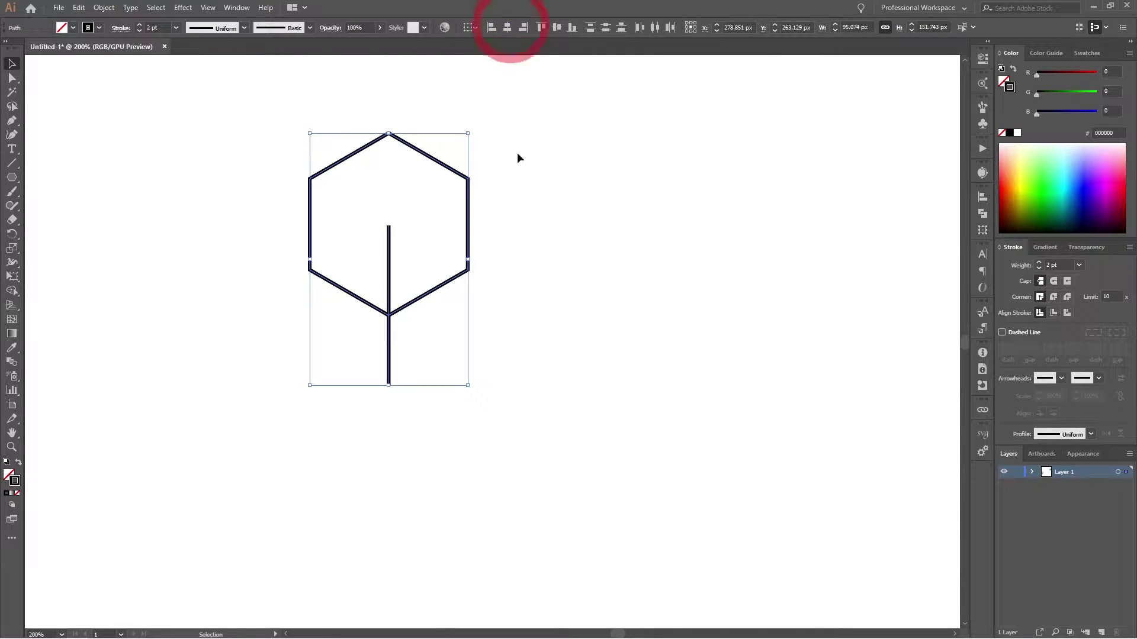
pyautogui.click(372, 232)
pyautogui.moveTo(517, 128); pyautogui.dragTo(224, 424)
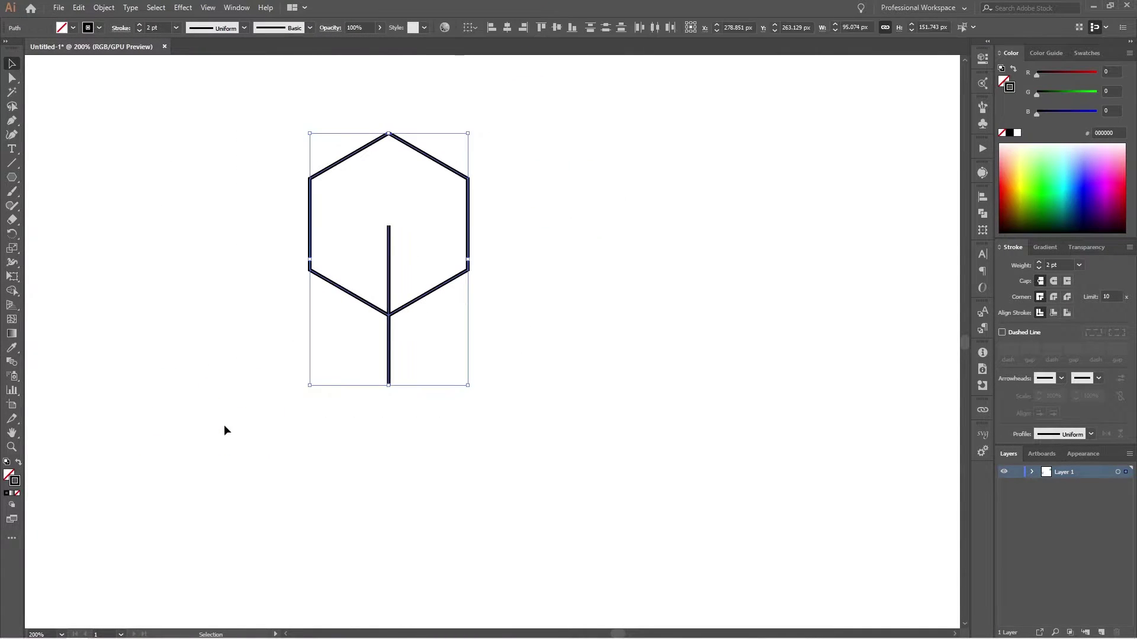
pyautogui.hotkey('ctrl', 'g')
pyautogui.click(552, 423)
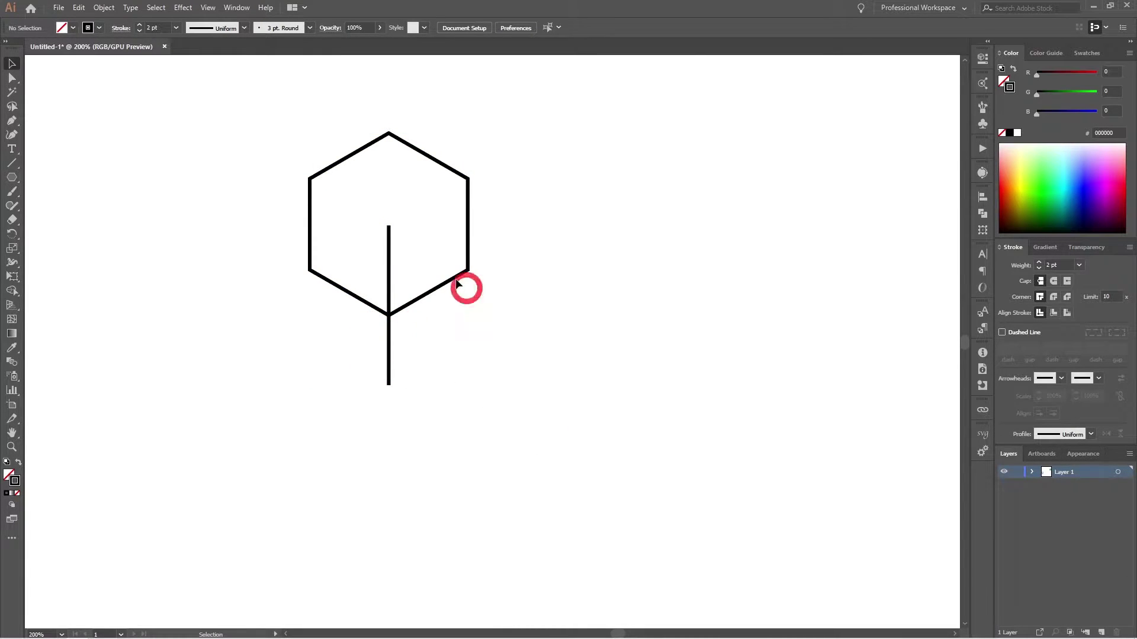
# - Create a copy of the hexagon-and-line group rotated by 360/6 degrees around the lower end of the line
pyautogui.moveTo(446, 272); pyautogui.dragTo(356, 365)
pyautogui.press('r')
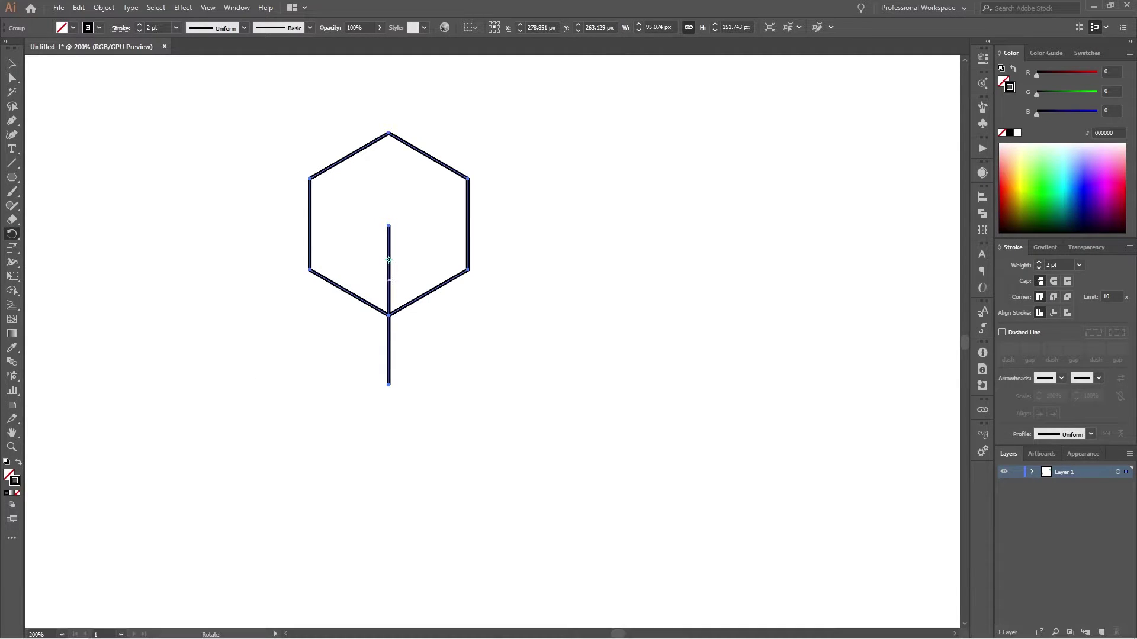
pyautogui.press('alt')
pyautogui.keyDown('alt'); pyautogui.click(389, 385); pyautogui.keyUp('alt')
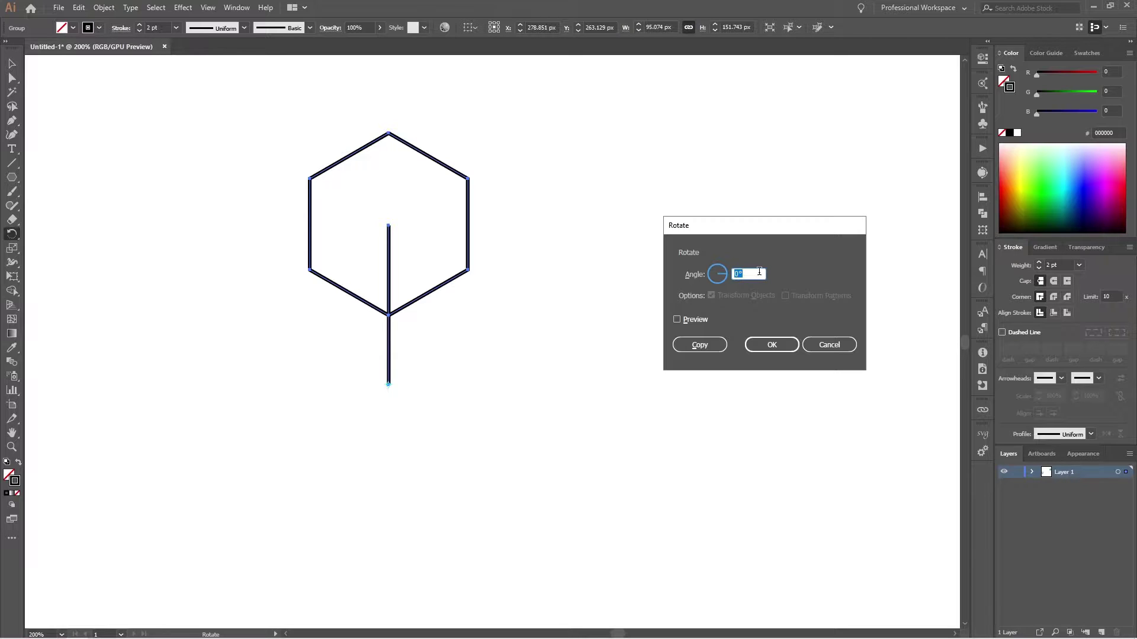
pyautogui.write('360')
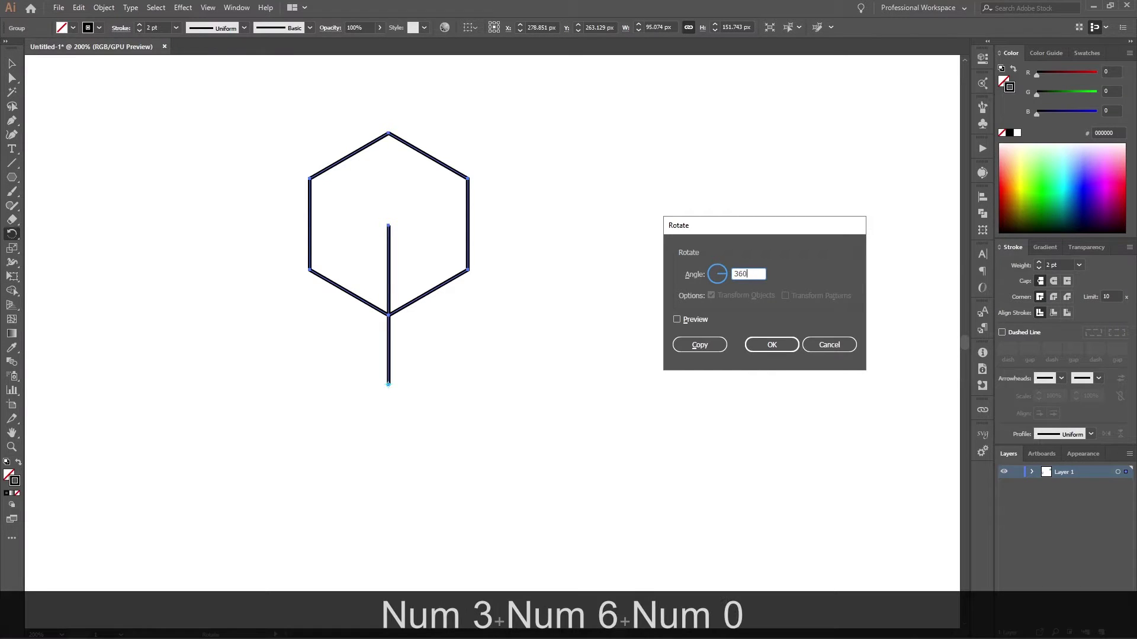
pyautogui.write('/6')
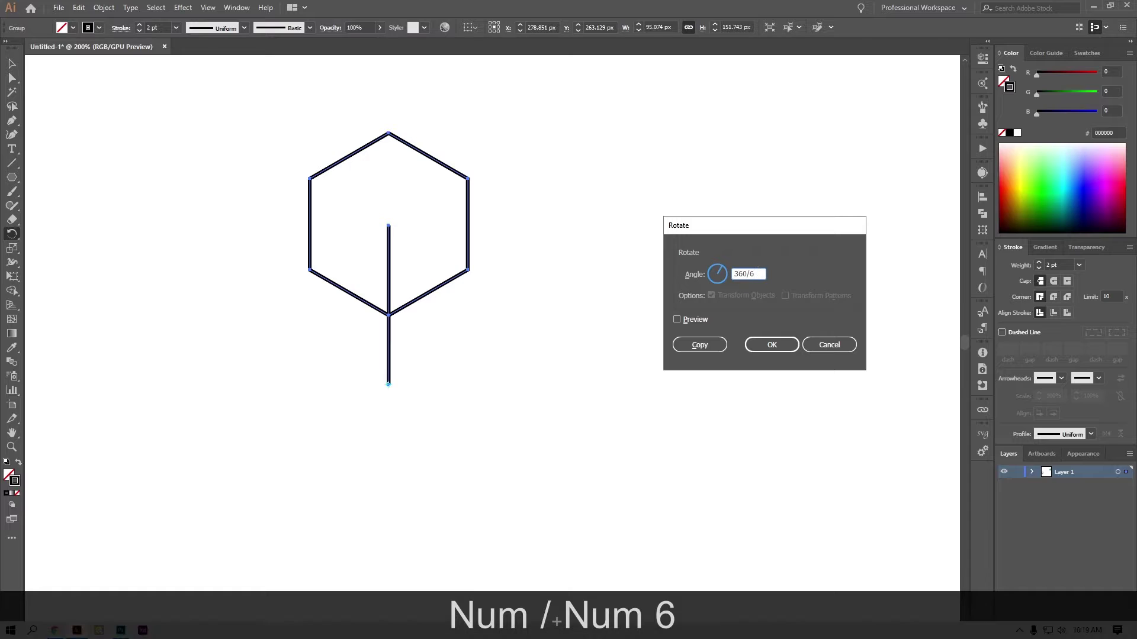
pyautogui.click(691, 319)
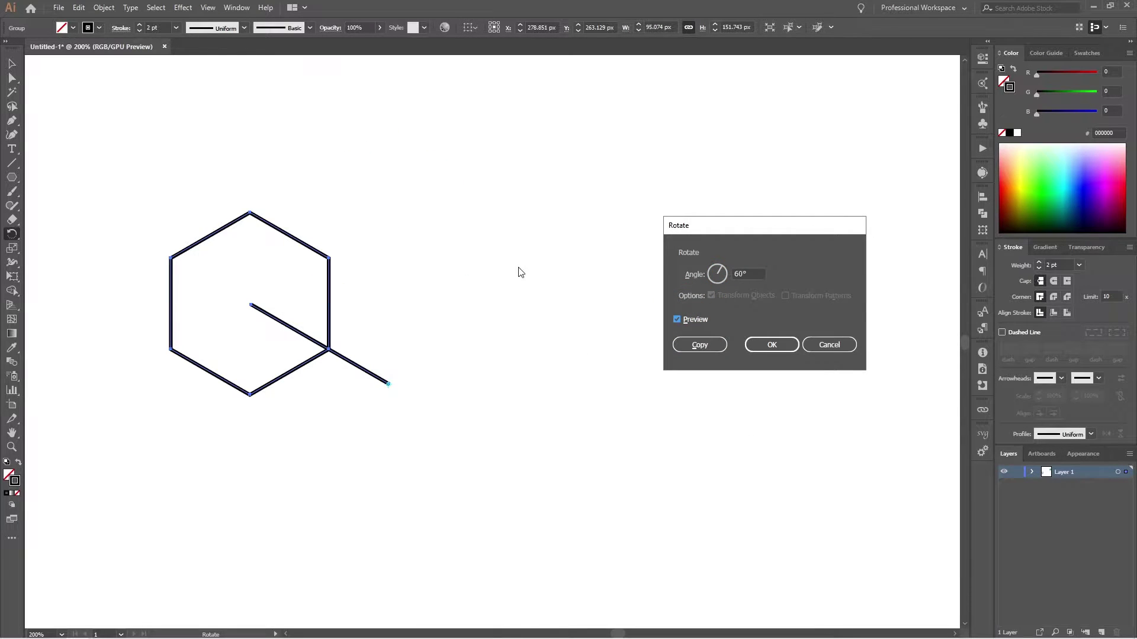
pyautogui.click(701, 343)
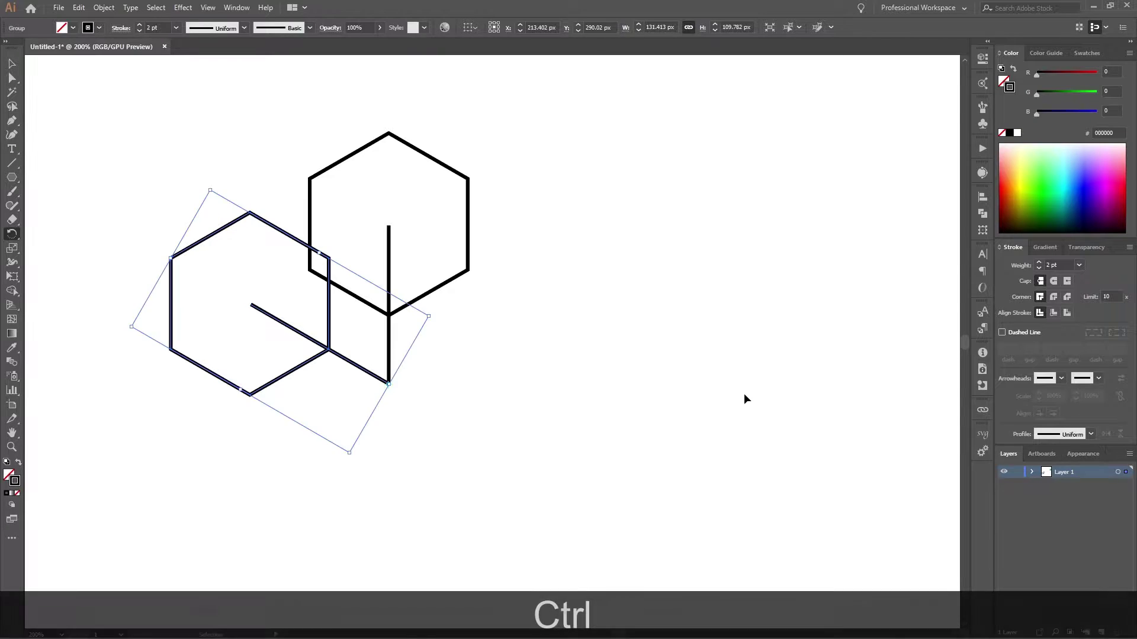
# - Repeat the rotated copy four times to complete a ring of six hexagons around the line's lower end
pyautogui.hotkey('ctrl', 'd')
pyautogui.hotkey('ctrl', 'd')
pyautogui.hotkey('ctrl', 'd')
pyautogui.hotkey('ctrl', 'd')
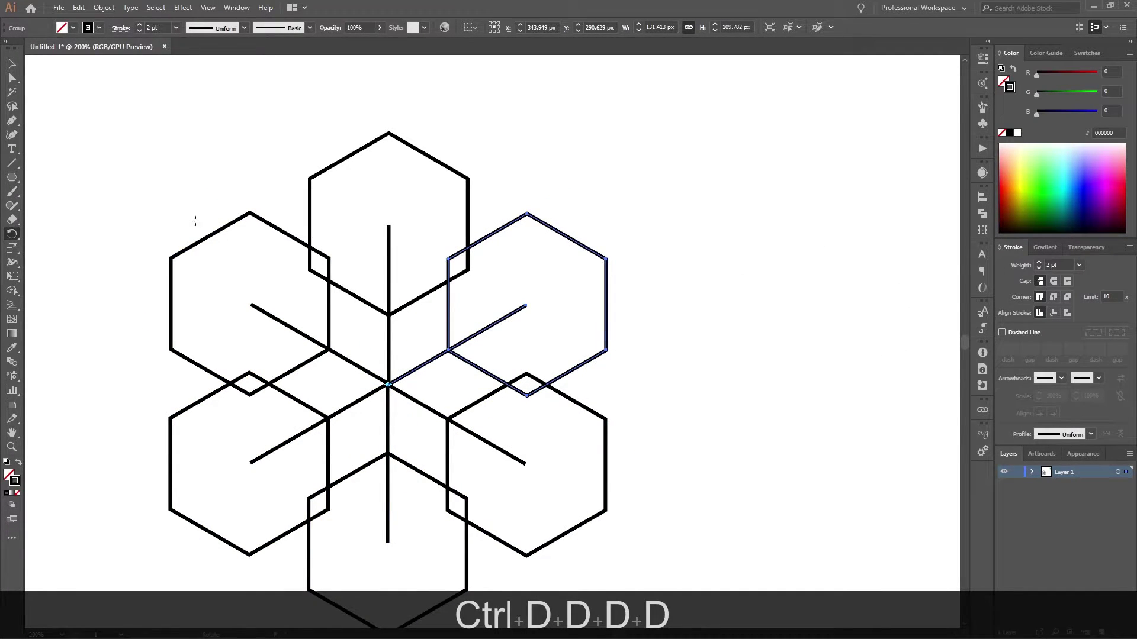
pyautogui.press('v')
pyautogui.click(829, 225)
# - Expand the fill and stroke of all six hexagon-and-line groups
pyautogui.keyDown('alt'); pyautogui.scroll(-1, 711, 289); pyautogui.keyUp('alt')
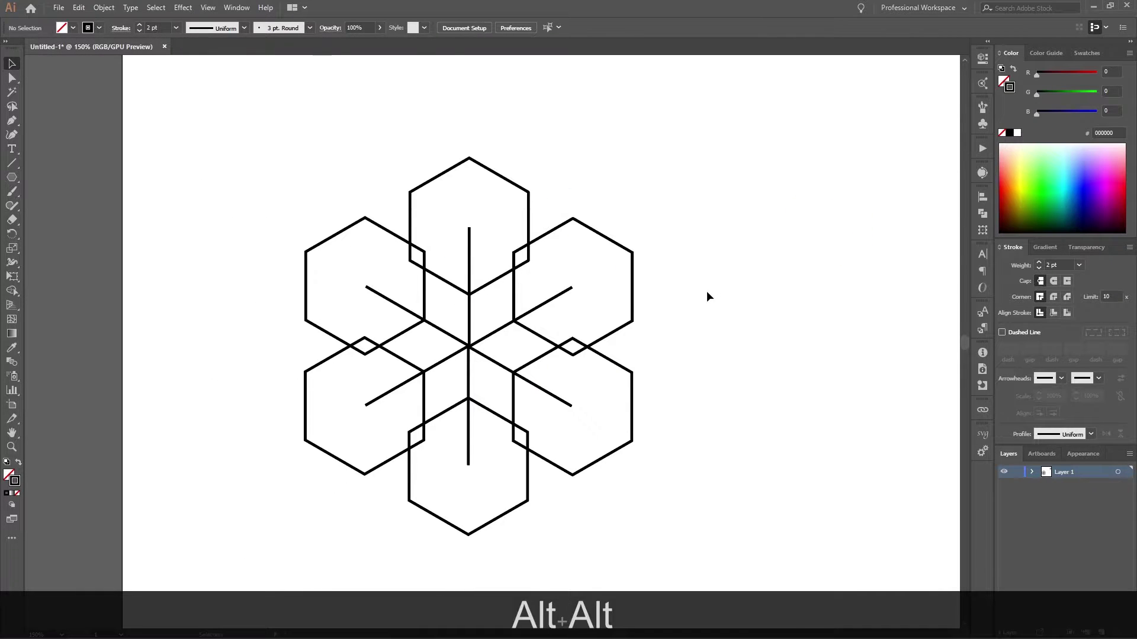
pyautogui.scroll(-1, 708, 296)
pyautogui.moveTo(701, 178); pyautogui.dragTo(350, 491)
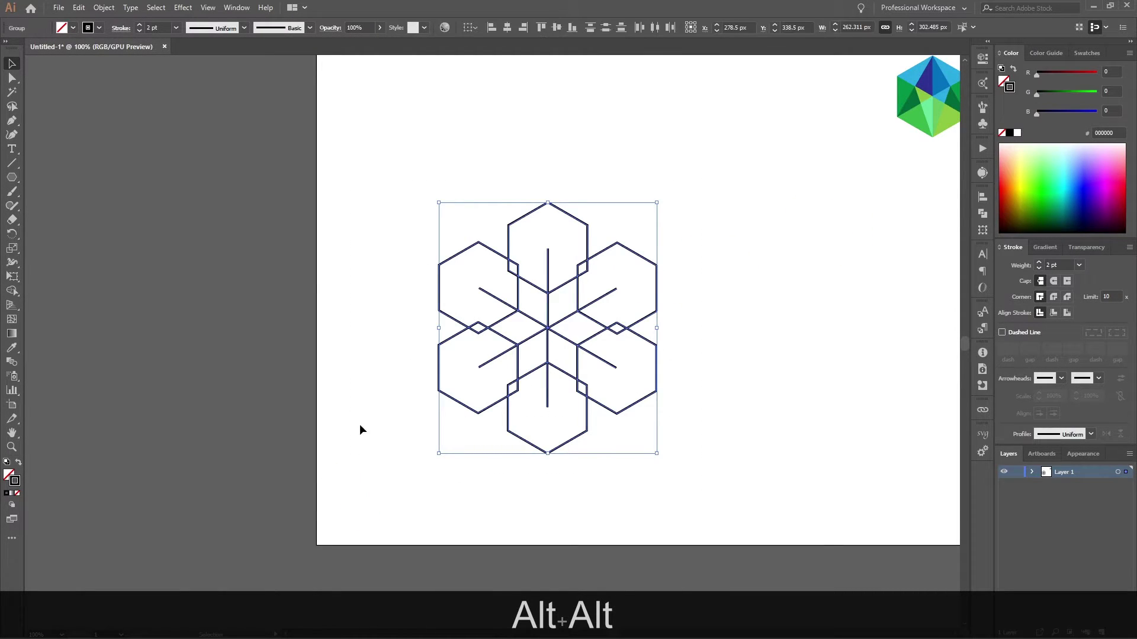
pyautogui.click(103, 7)
pyautogui.click(139, 140)
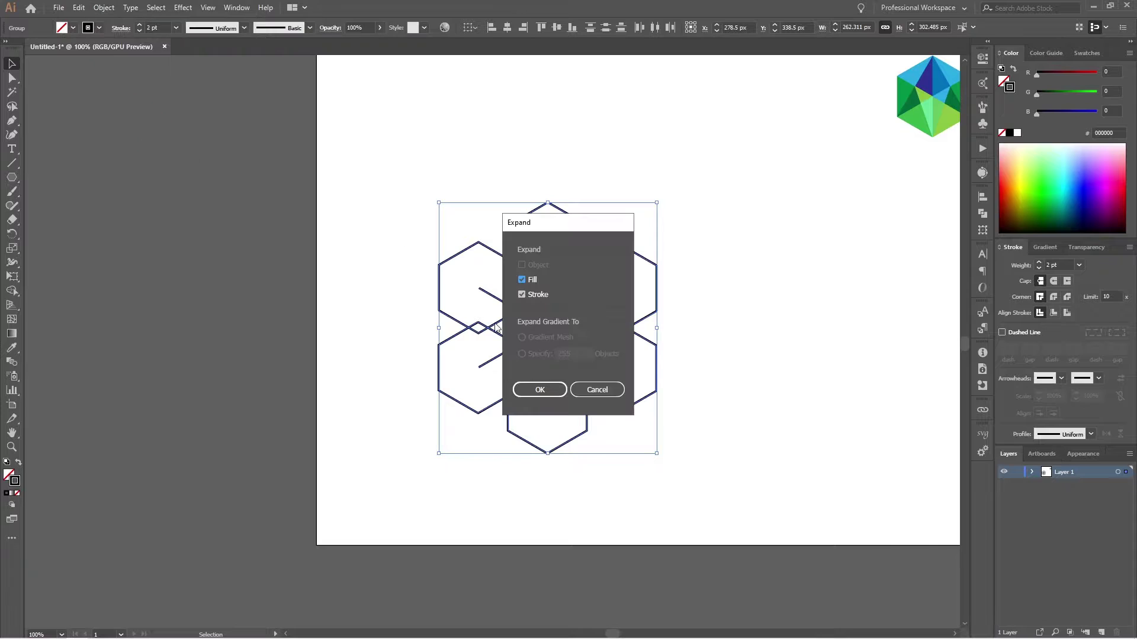
pyautogui.click(535, 385)
pyautogui.click(743, 330)
pyautogui.keyDown('alt'); pyautogui.scroll(2, 728, 329); pyautogui.keyUp('alt')
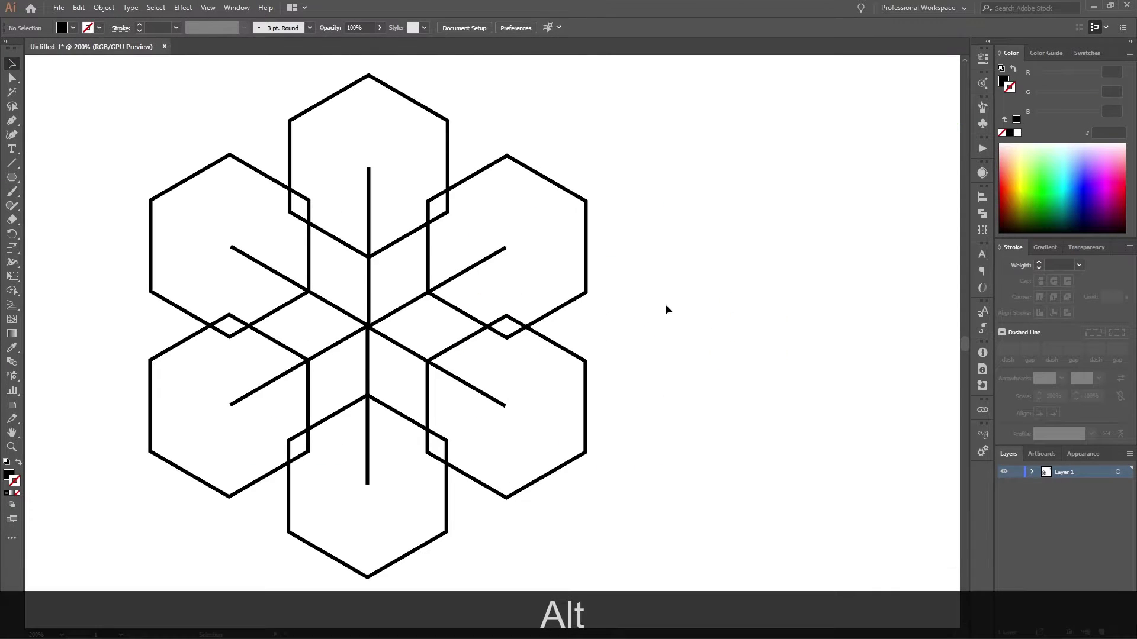
# - Ungroup the whole expanded ring repeatedly until every hexagon and line is a separate object
pyautogui.click(292, 122)
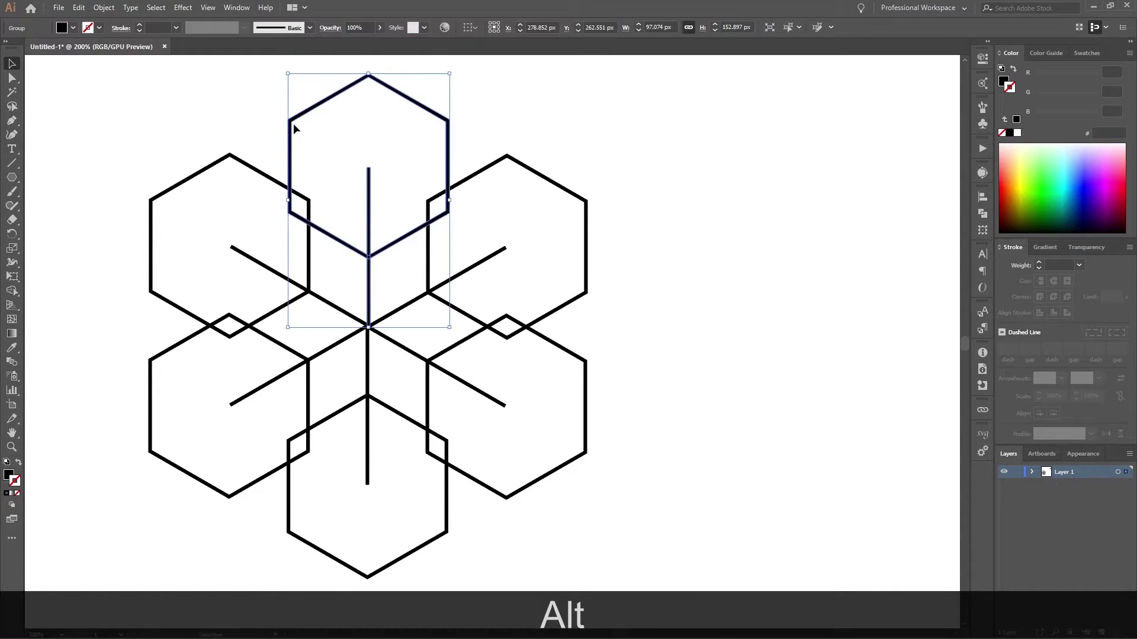
pyautogui.keyDown('alt'); pyautogui.scroll(-1, 296, 142); pyautogui.keyUp('alt')
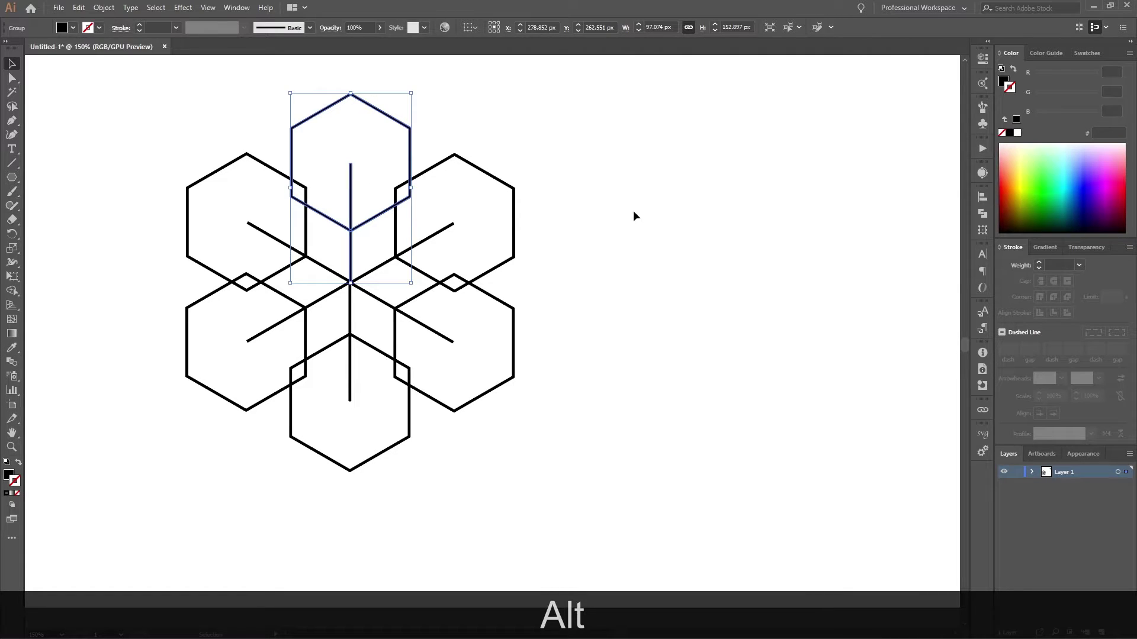
pyautogui.click(380, 214)
pyautogui.click(551, 162)
pyautogui.moveTo(577, 126); pyautogui.dragTo(124, 465)
pyautogui.hotkey('ctrl', 'shift', 'g')
pyautogui.hotkey('ctrl', 'shift', 'g')
pyautogui.hotkey('ctrl', 'shift', 'g')
pyautogui.hotkey('ctrl', 'shift', 'g')
pyautogui.hotkey('ctrl', 'shift', 'g')
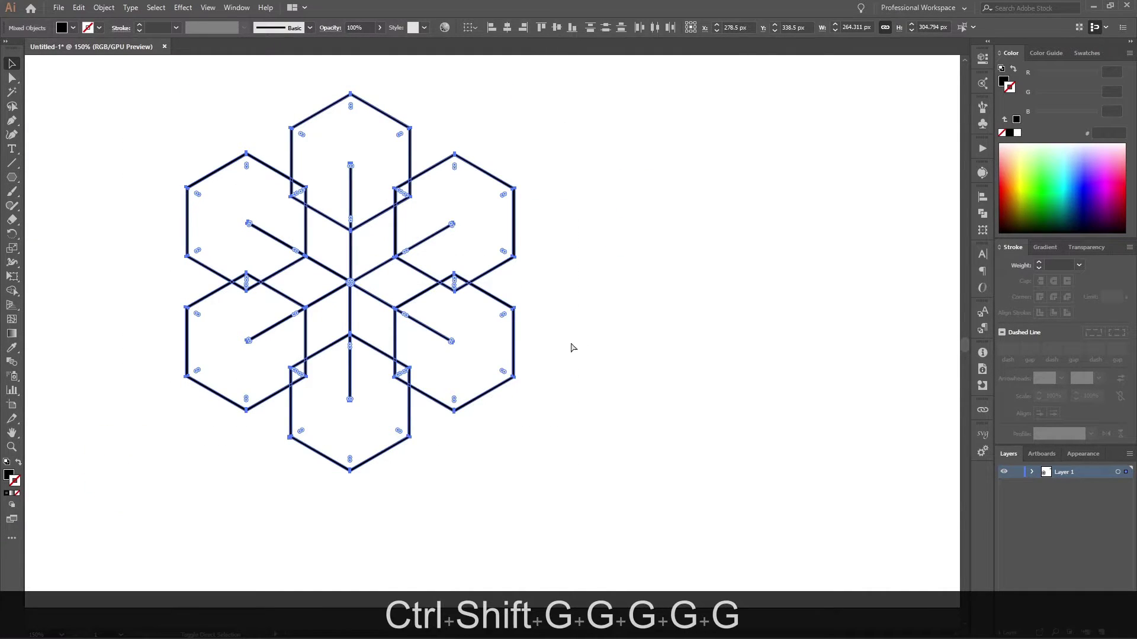
pyautogui.click(607, 320)
pyautogui.click(500, 270)
pyautogui.click(580, 261)
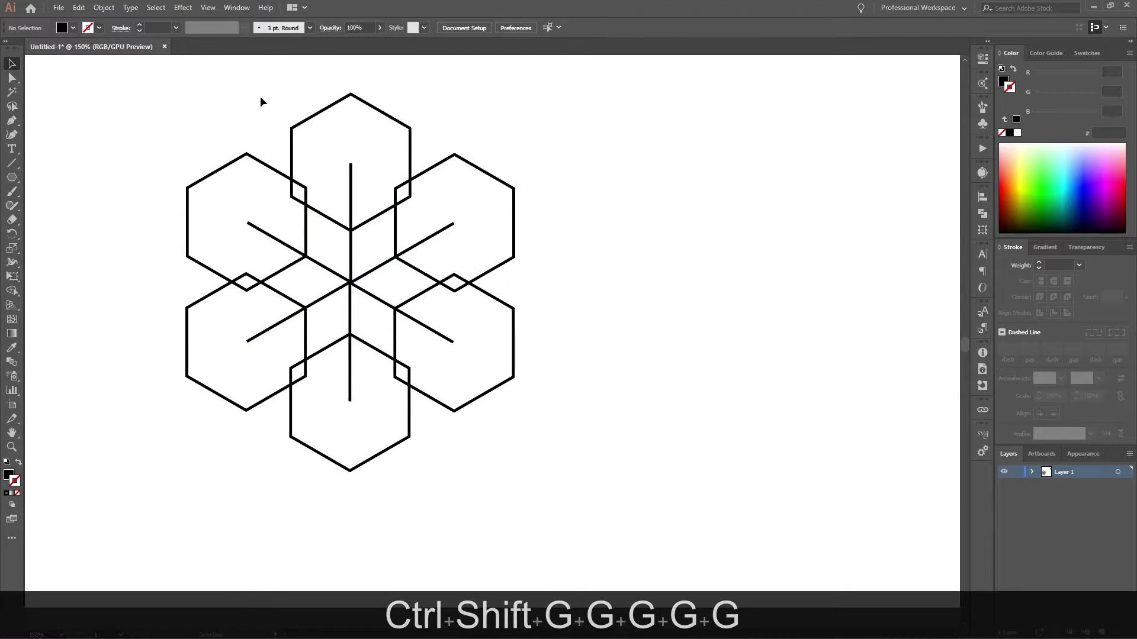
# - Offset the path of the ring's top hexagon by 2 px with mitered joins
pyautogui.scroll(1, 284, 109)
pyautogui.click(333, 131)
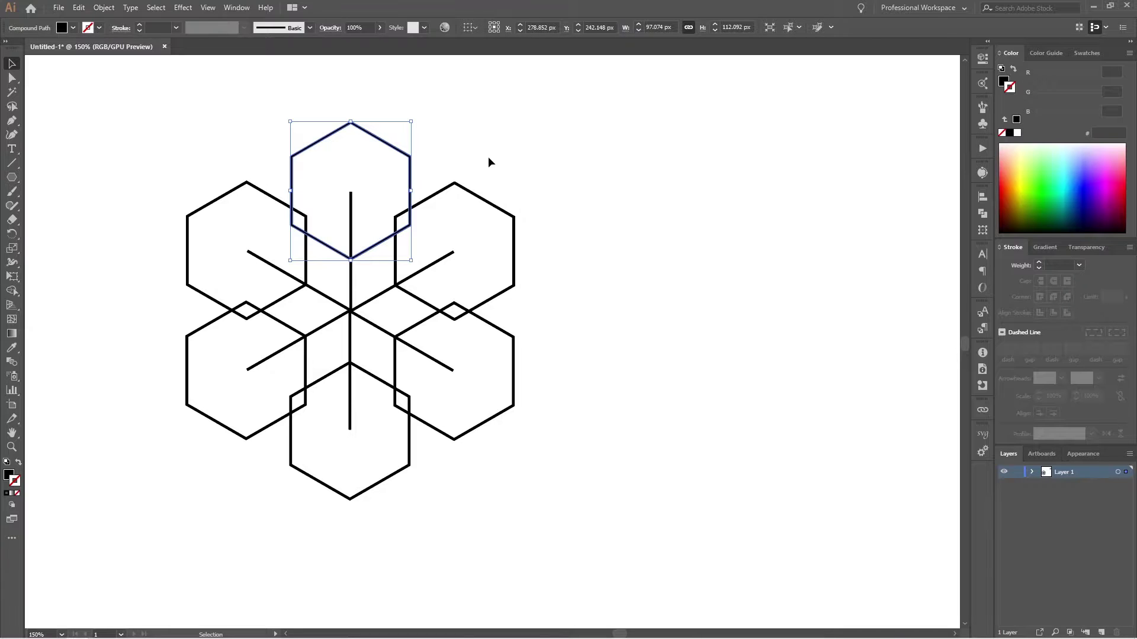
pyautogui.hotkey('ctrl', 'shift', 'pageup')
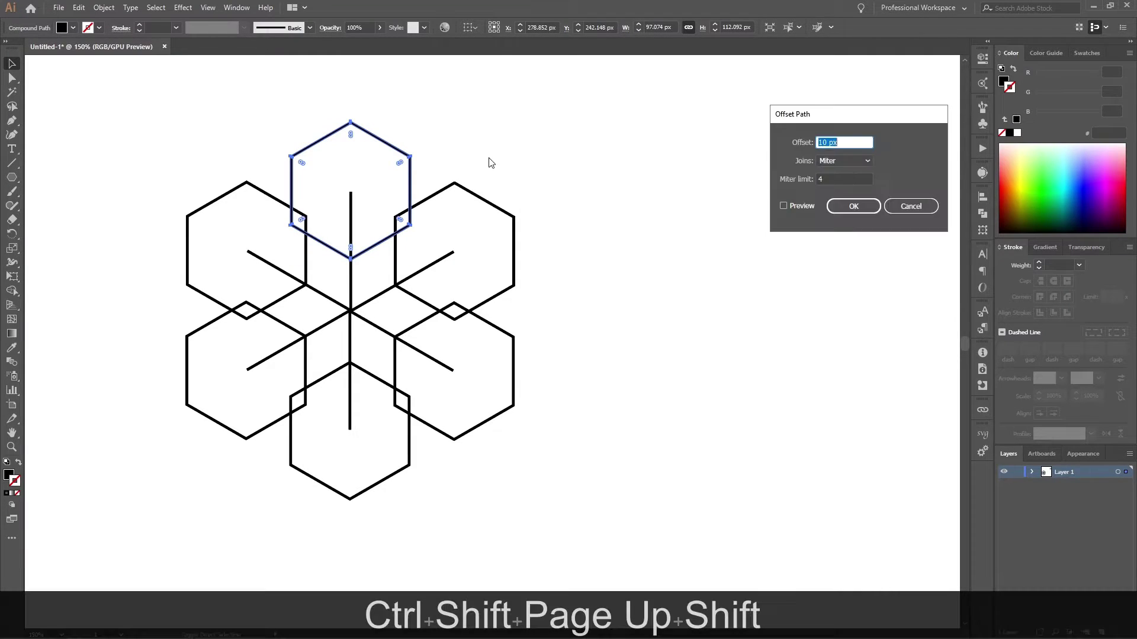
pyautogui.click(796, 207)
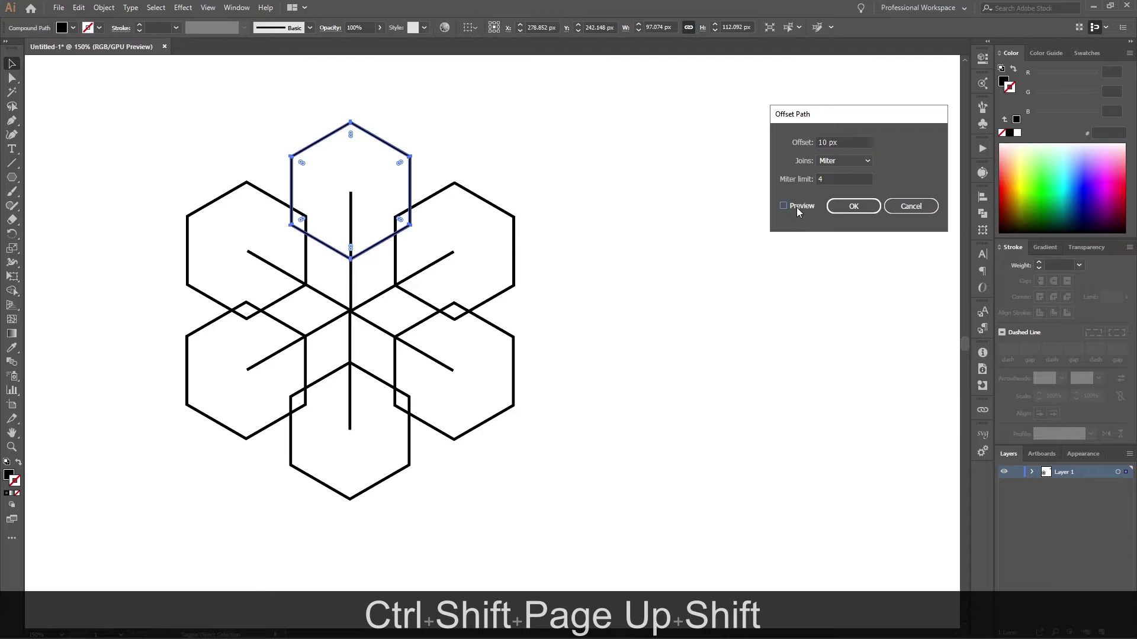
pyautogui.scroll(-8, 848, 142)
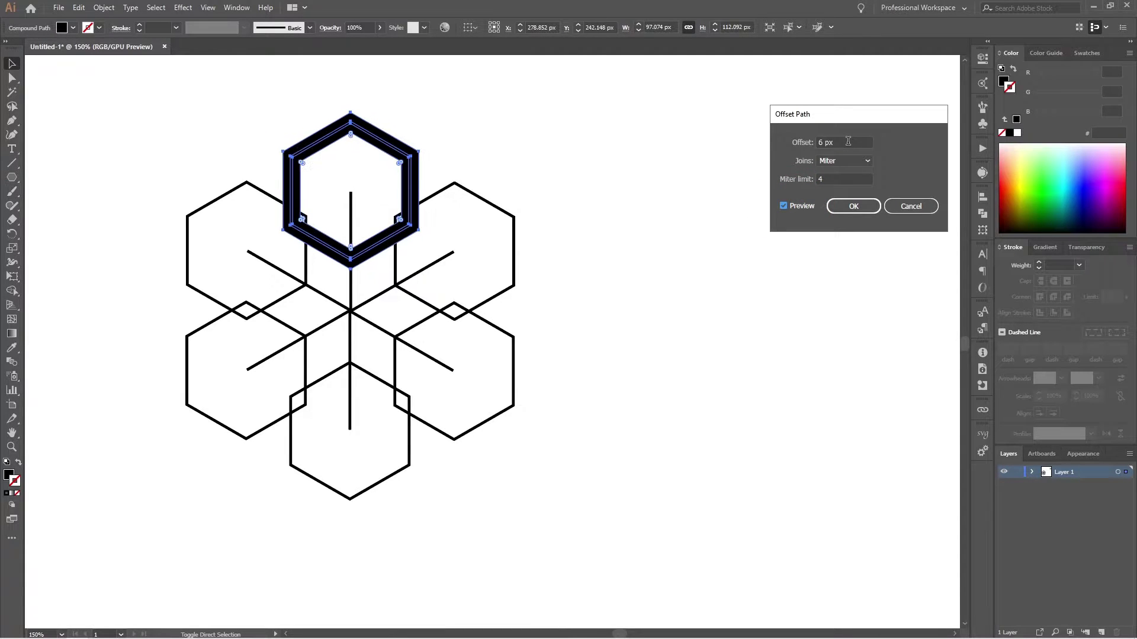
pyautogui.click(864, 206)
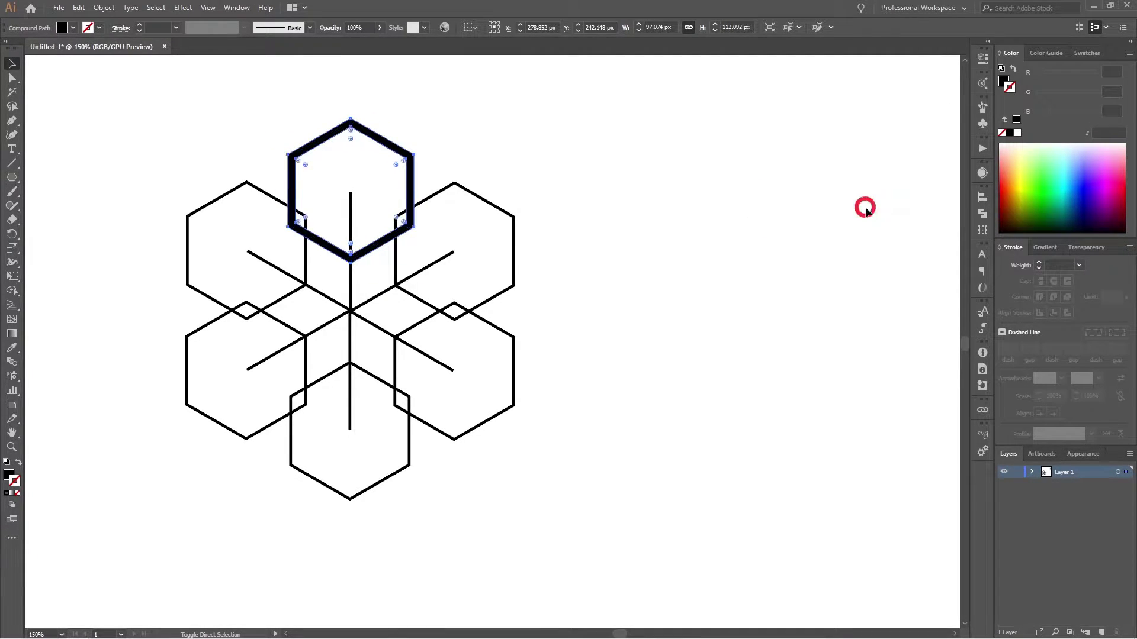
# - Use Shape Builder on the top offset hexagon and its two neighbours to cut gaps where the neighbours' inner sides cross its lower edges
pyautogui.keyDown('shift'); pyautogui.click(432, 197); pyautogui.keyUp('shift')
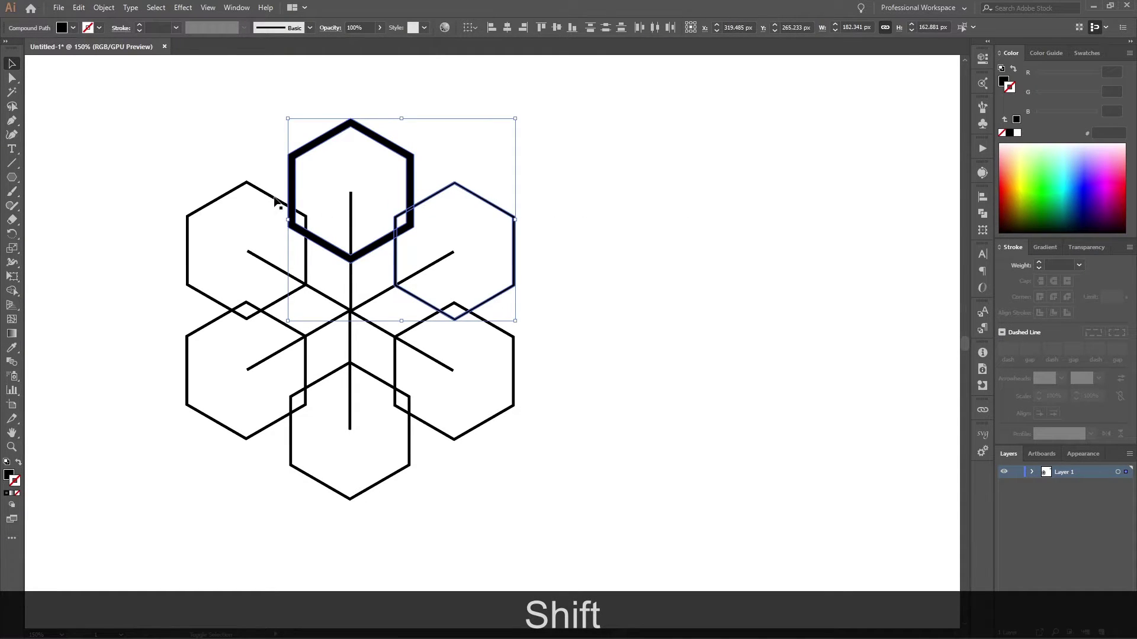
pyautogui.keyDown('shift'); pyautogui.click(274, 201); pyautogui.keyUp('shift')
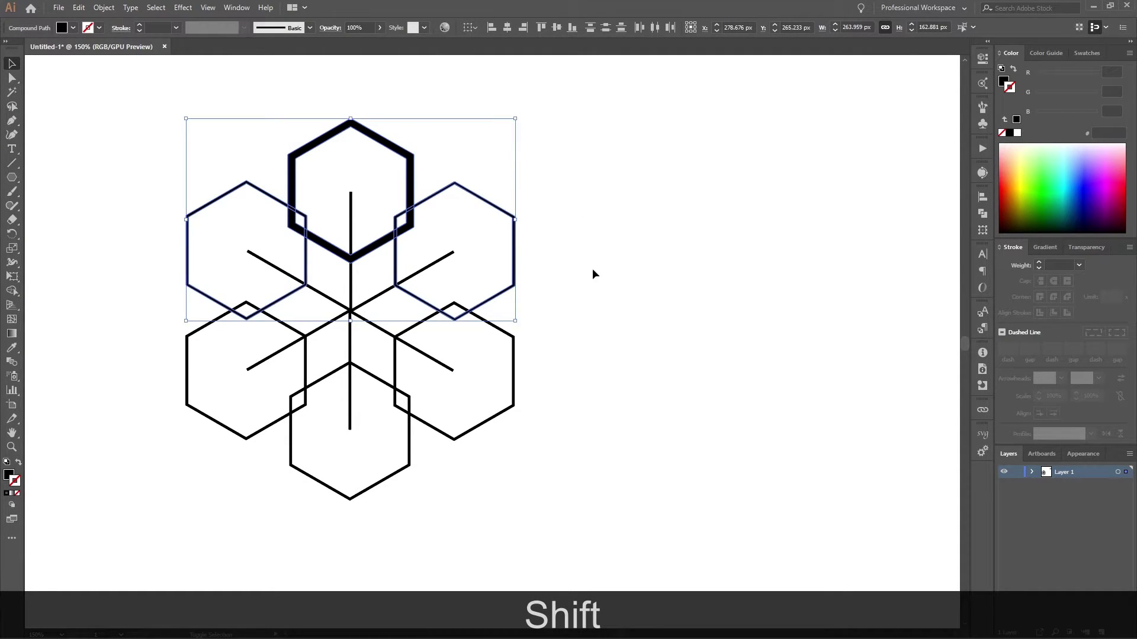
pyautogui.hotkey('shift', 'm')
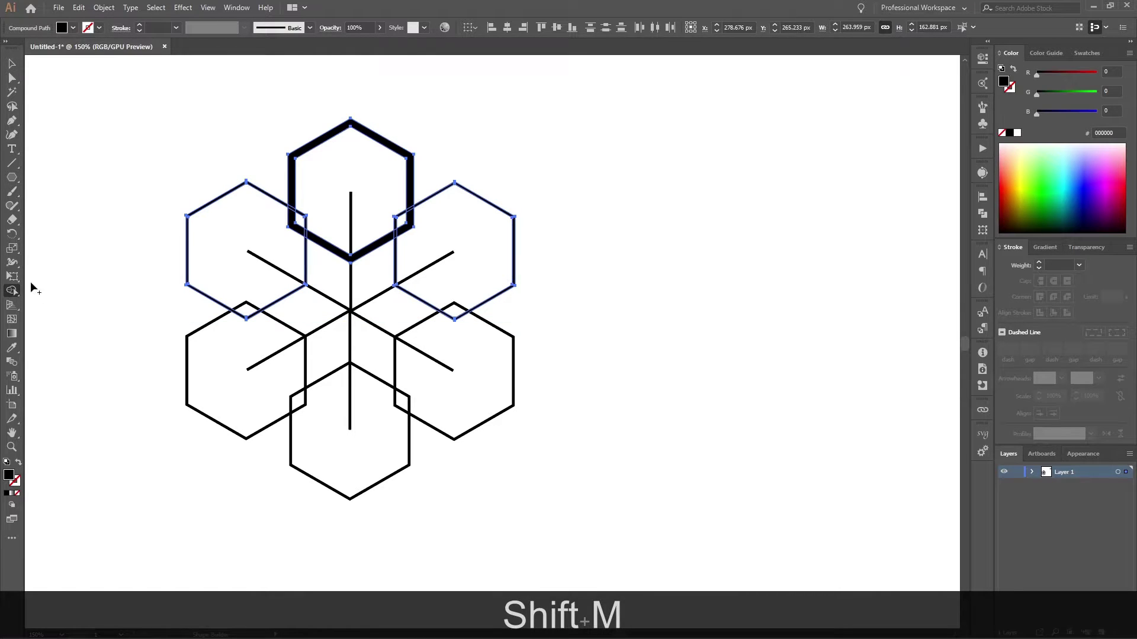
pyautogui.scroll(3, 310, 240)
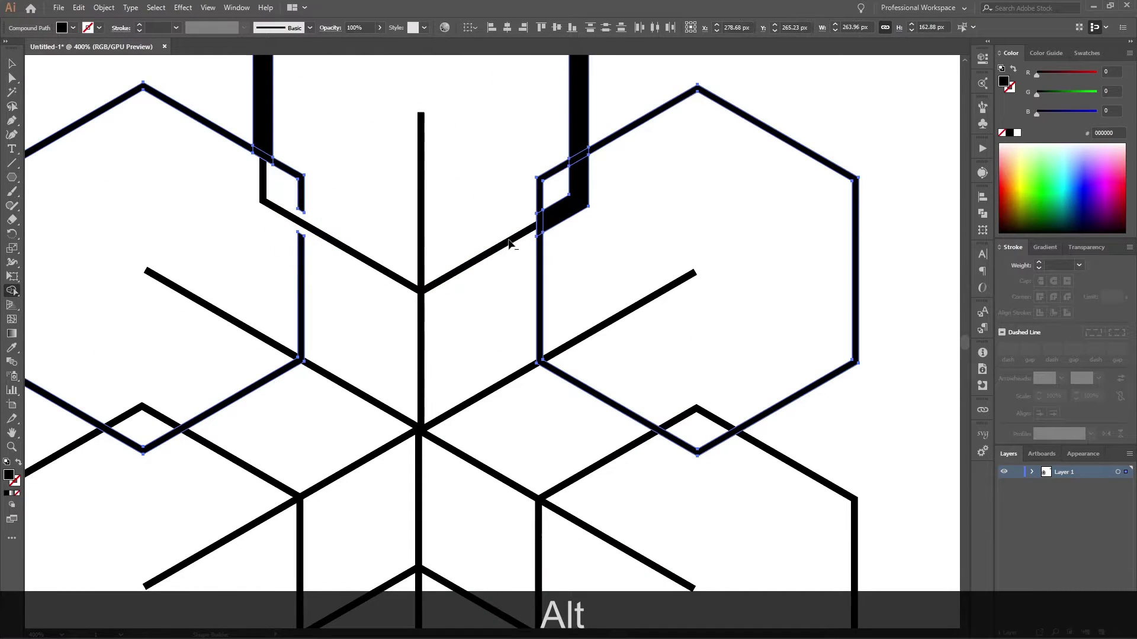
pyautogui.keyDown('alt'); pyautogui.click(540, 224); pyautogui.keyUp('alt')
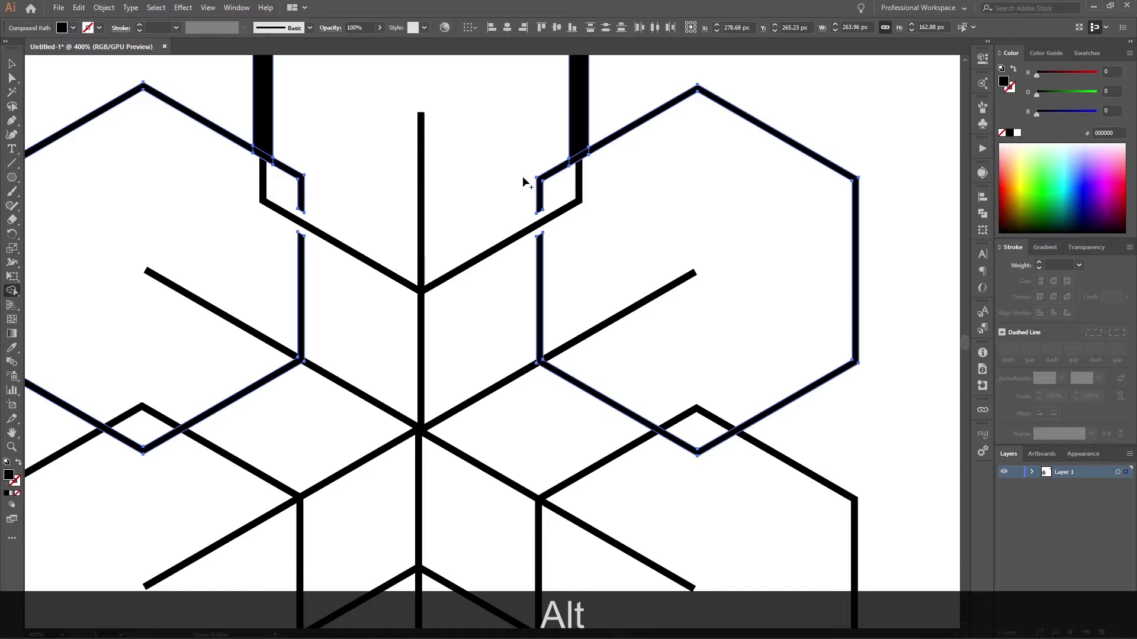
# - Delete the leftover thick offset outline around the top hexagon, keeping the original thin hexagon
pyautogui.scroll(3, 523, 182)
pyautogui.press('a')
pyautogui.click(304, 195)
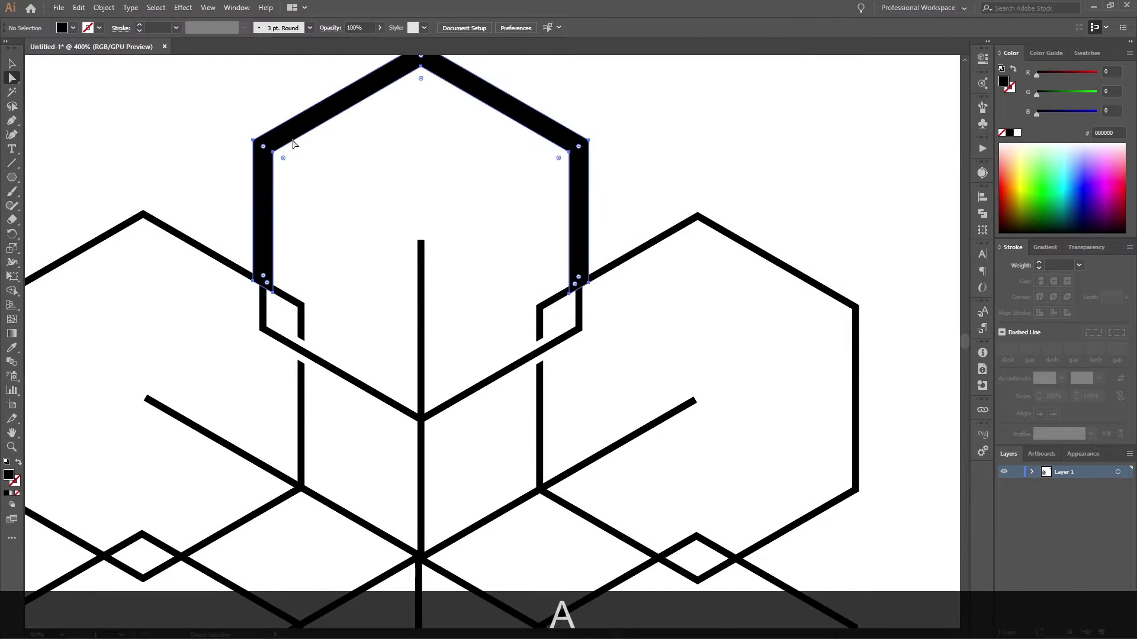
pyautogui.press('Delete')
pyautogui.scroll(-2, 310, 277)
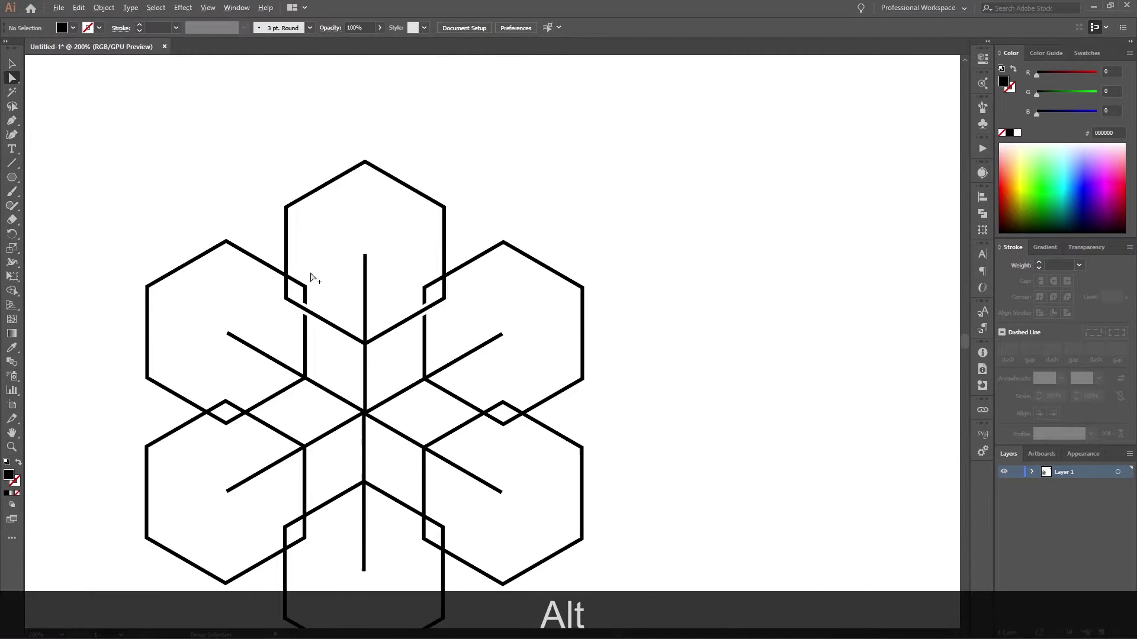
pyautogui.scroll(-1, 279, 363)
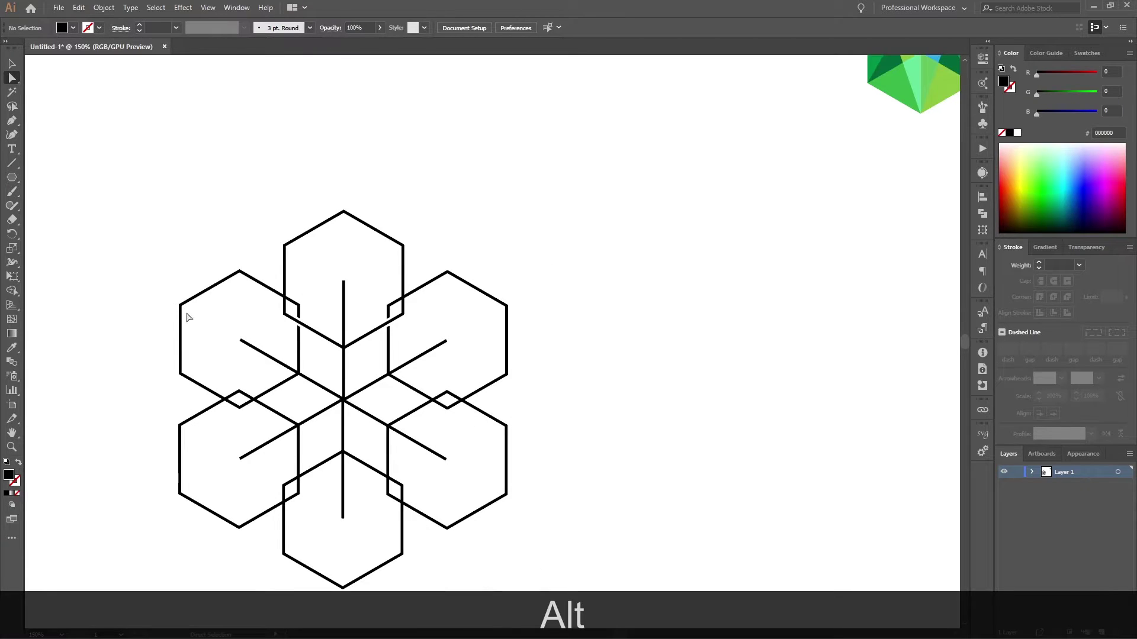
# - Offset the path of the ring's lower-left hexagon by 2 px with mitered joins
pyautogui.scroll(-2, 182, 331)
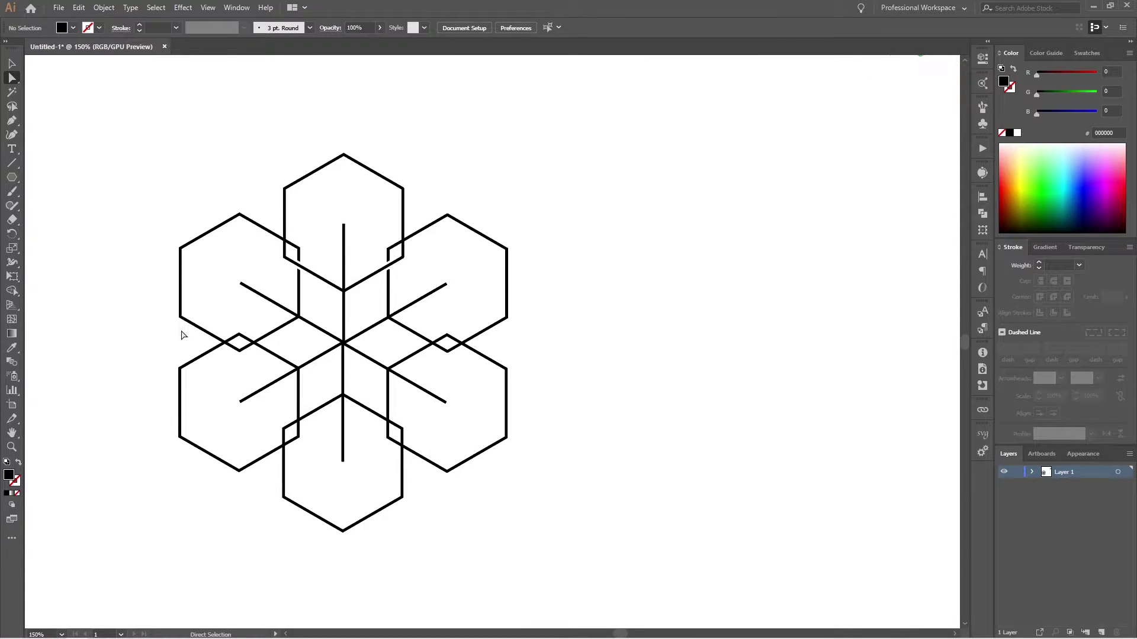
pyautogui.press('v')
pyautogui.click(180, 399)
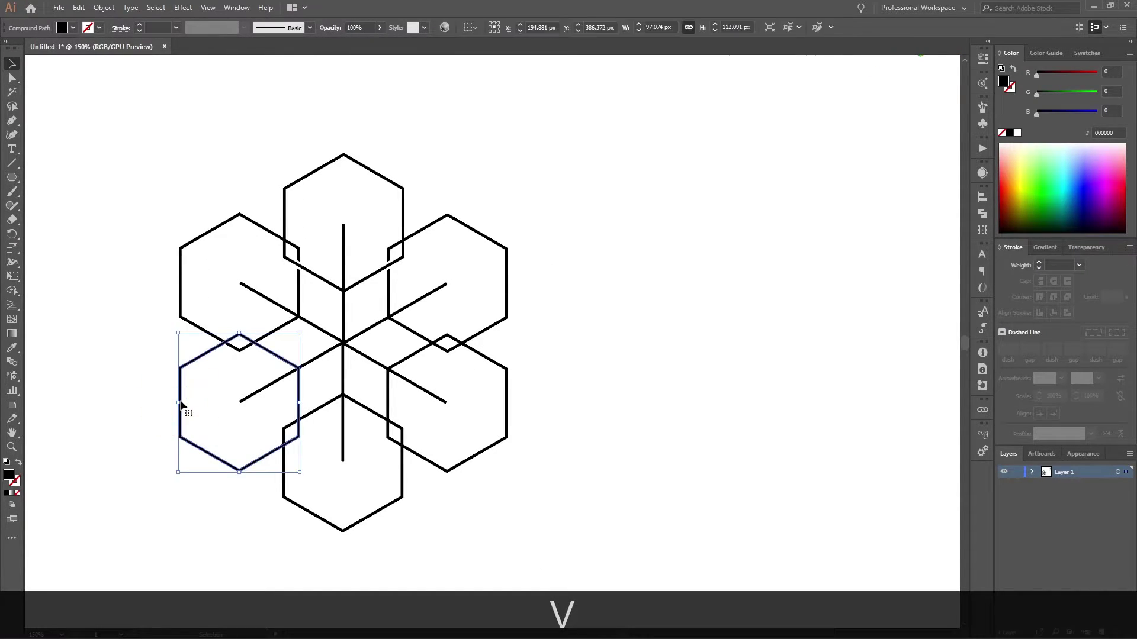
pyautogui.scroll(-1, 299, 374)
pyautogui.scroll(-1, 302, 373)
pyautogui.hotkey('ctrl', 'shift', 'pageup')
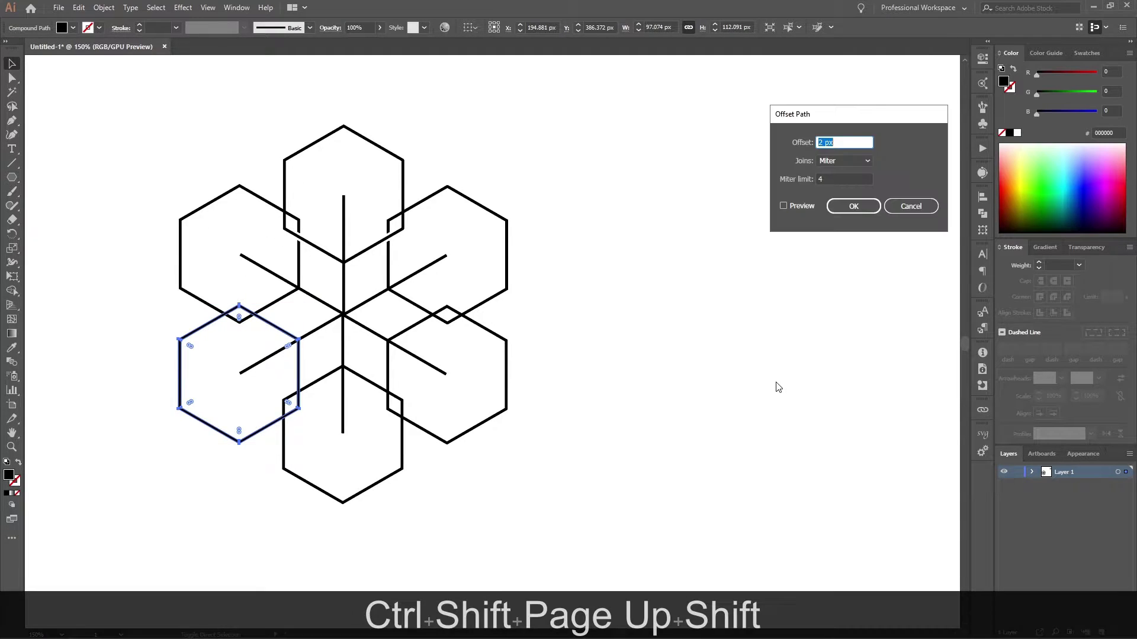
pyautogui.press('Return')
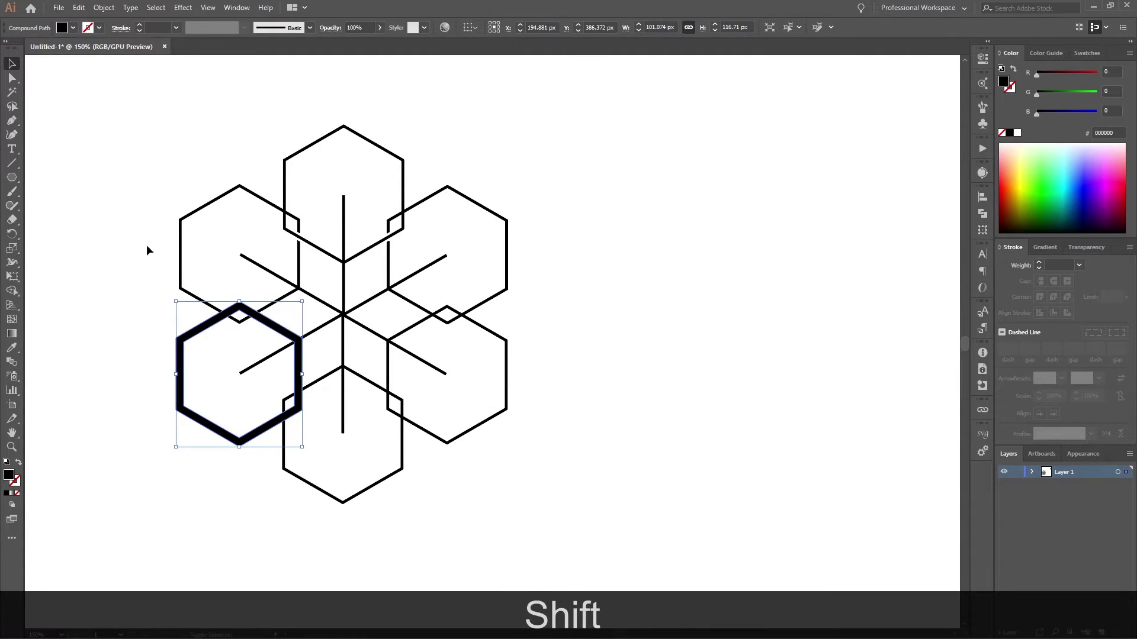
# - Use Shape Builder on the lower-left offset hexagon and its two neighbours to cut gaps where the neighbours' edges cross its inner sides
pyautogui.keyDown('shift'); pyautogui.click(180, 280); pyautogui.keyUp('shift')
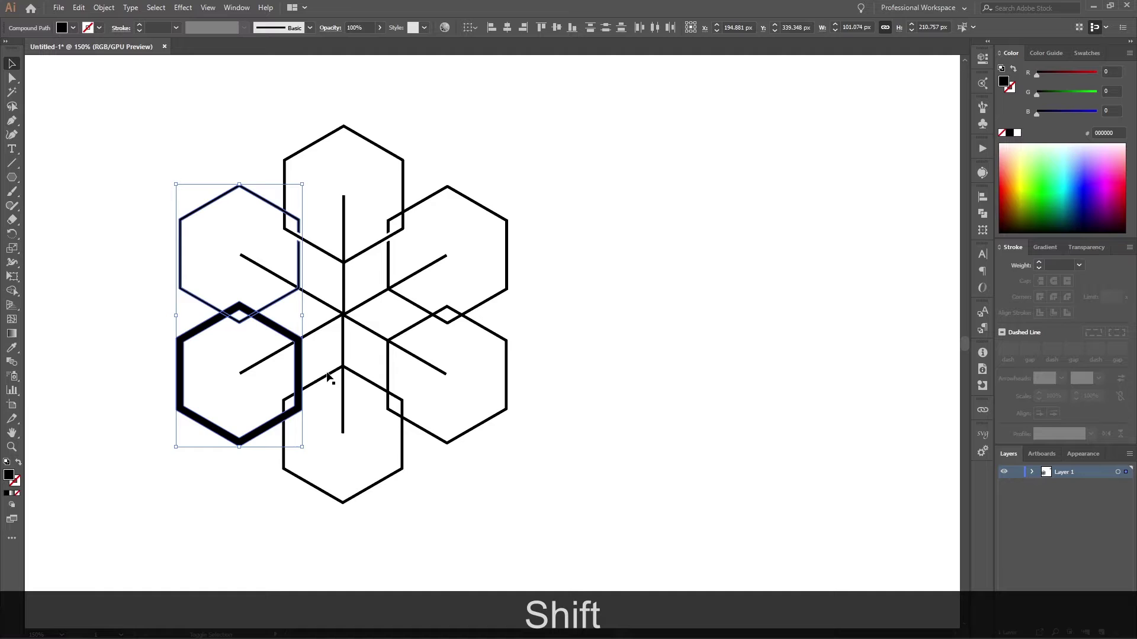
pyautogui.keyDown('shift'); pyautogui.click(302, 484); pyautogui.keyUp('shift')
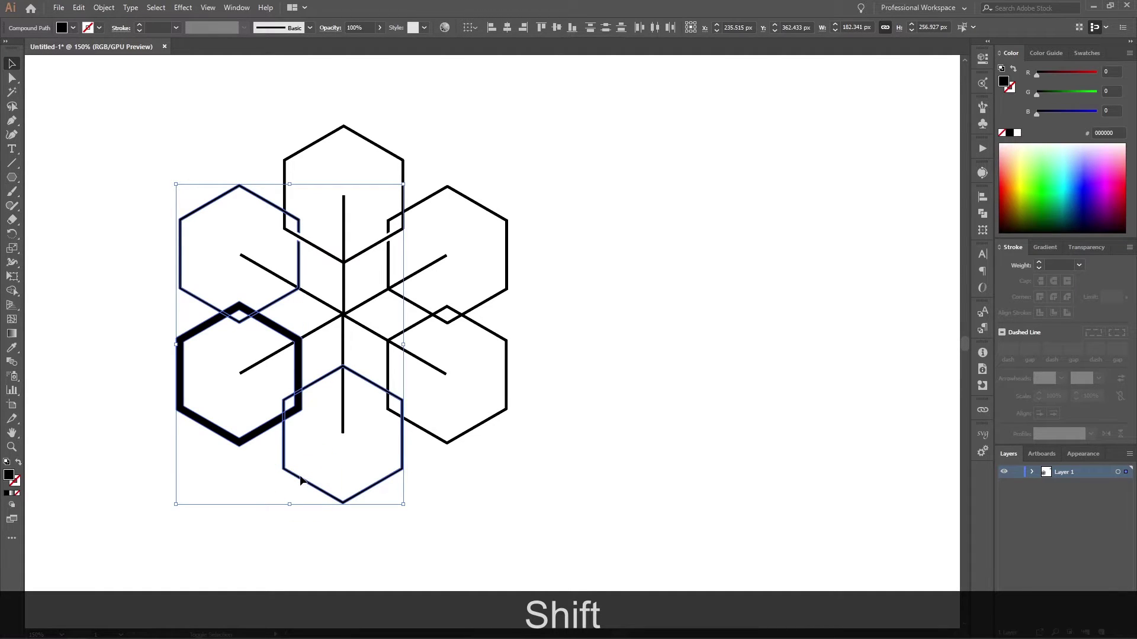
pyautogui.hotkey('shift', 'm')
pyautogui.scroll(4, 298, 435)
pyautogui.keyDown('alt'); pyautogui.click(320, 391); pyautogui.keyUp('alt')
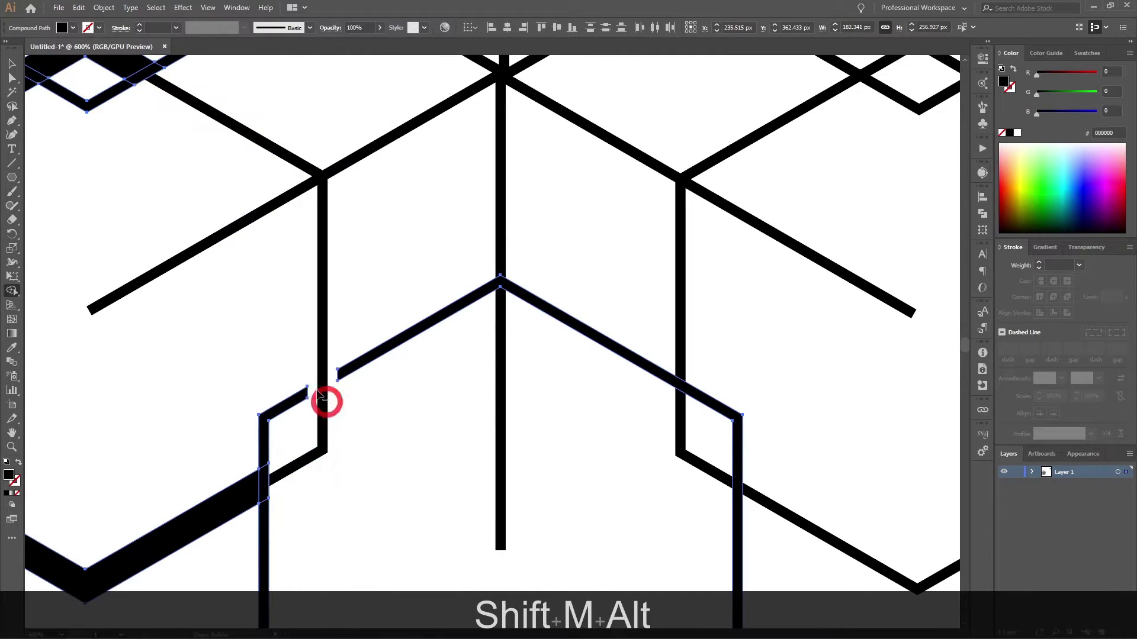
pyautogui.scroll(3, 320, 395)
pyautogui.keyDown('alt'); pyautogui.click(145, 158); pyautogui.keyUp('alt')
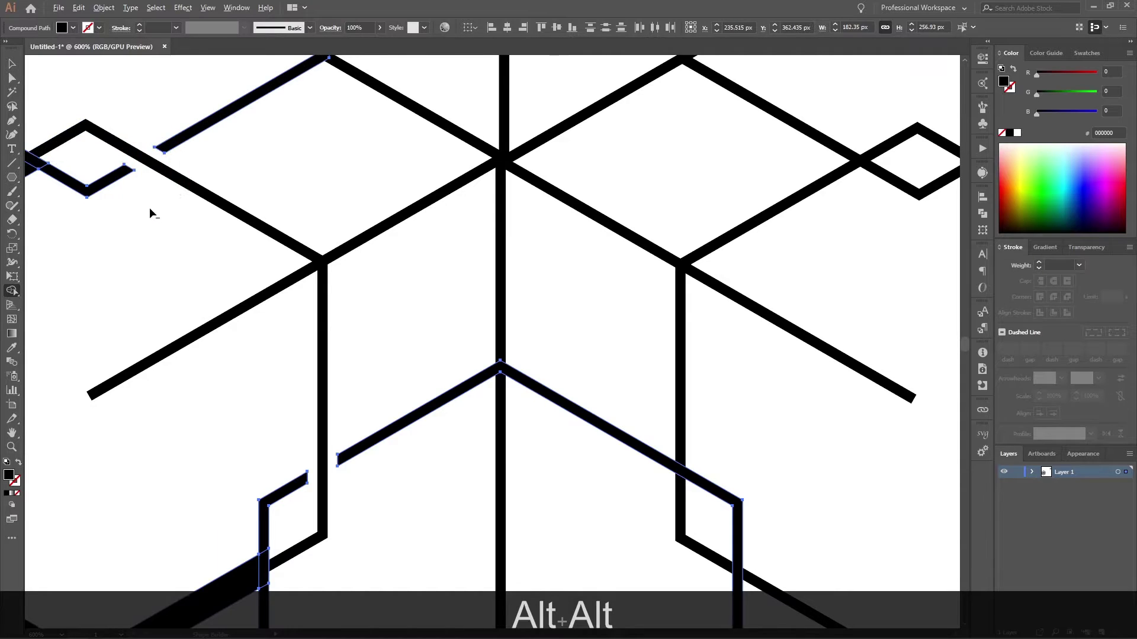
# - Delete the leftover thick offset outline around the lower-left hexagon, keeping the original thin hexagon
pyautogui.scroll(-2, 142, 225)
pyautogui.press('a')
pyautogui.click(102, 259)
pyautogui.scroll(-2, 98, 261)
pyautogui.moveTo(97, 262); pyautogui.dragTo(191, 265)
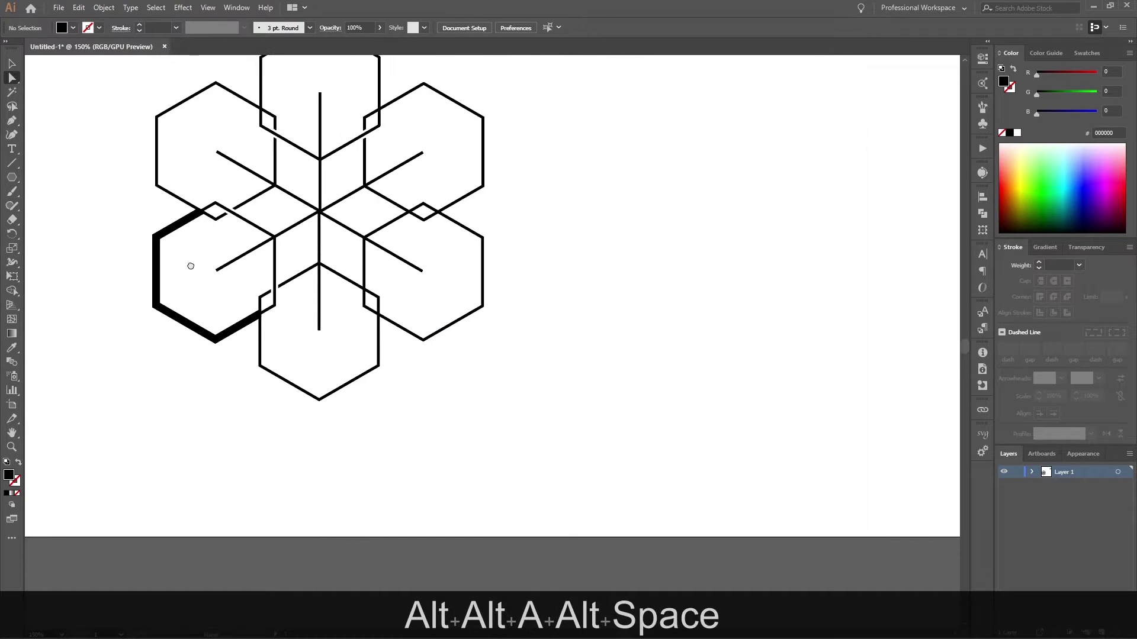
pyautogui.click(179, 233)
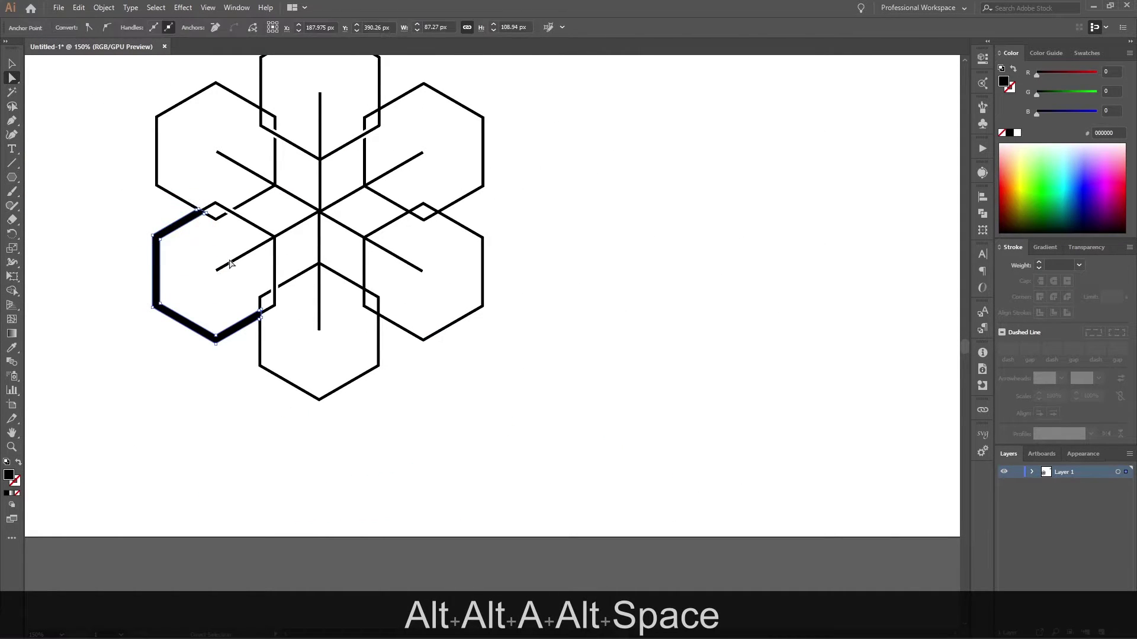
pyautogui.press('Delete')
pyautogui.press('Delete')
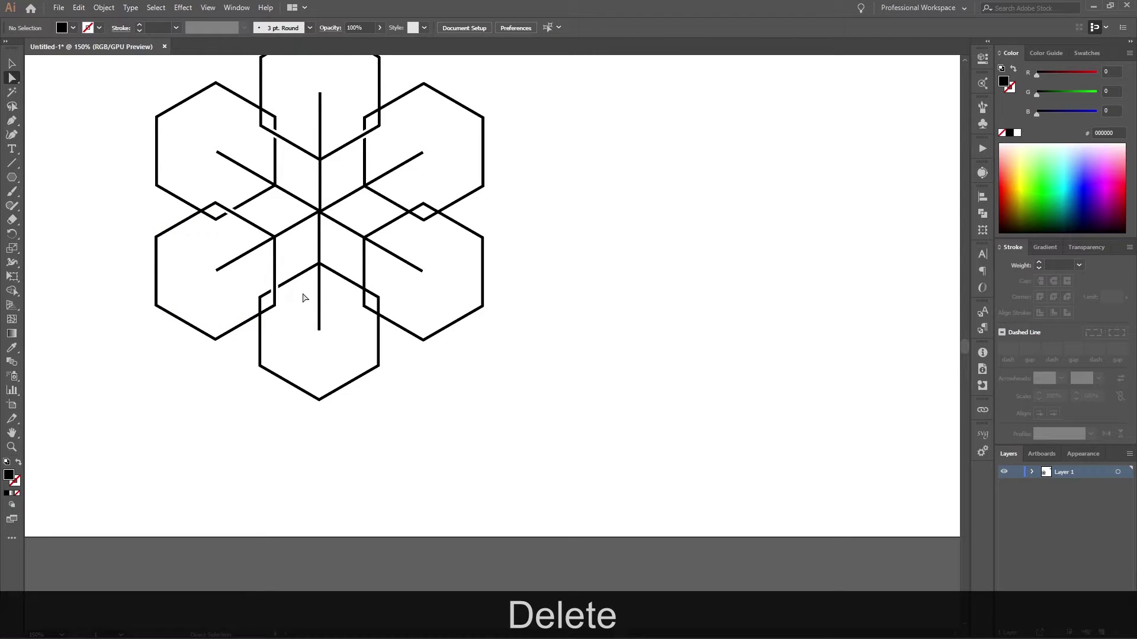
# - Offset the path of the ring's lower-right hexagon by 2 px with mitered joins
pyautogui.scroll(-1, 305, 298)
pyautogui.press('v')
pyautogui.click(444, 368)
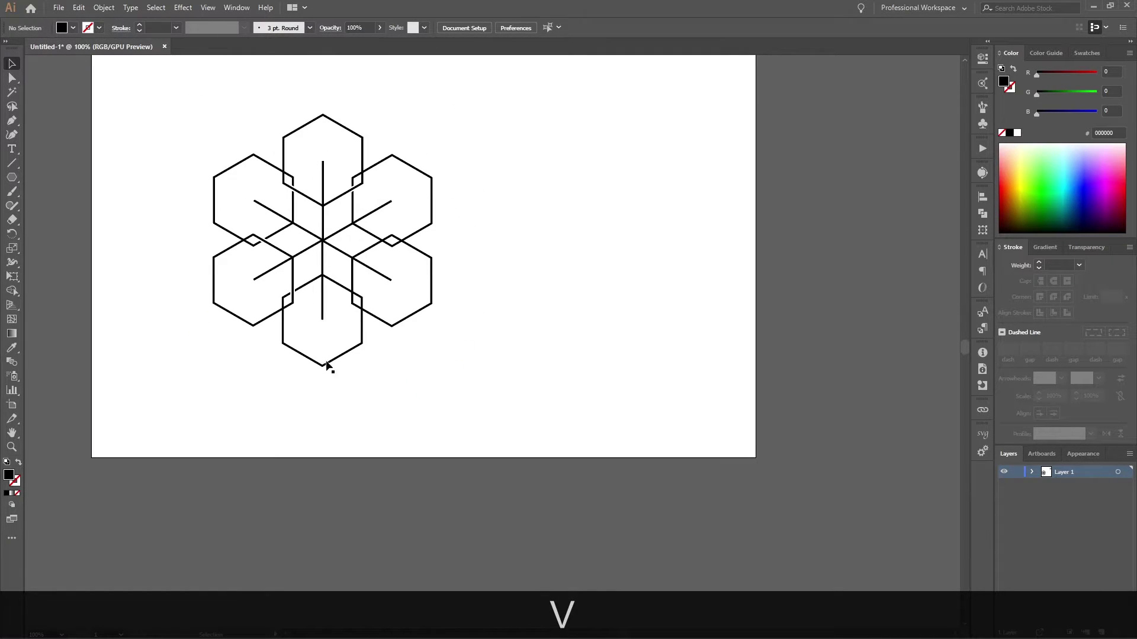
pyautogui.click(426, 308)
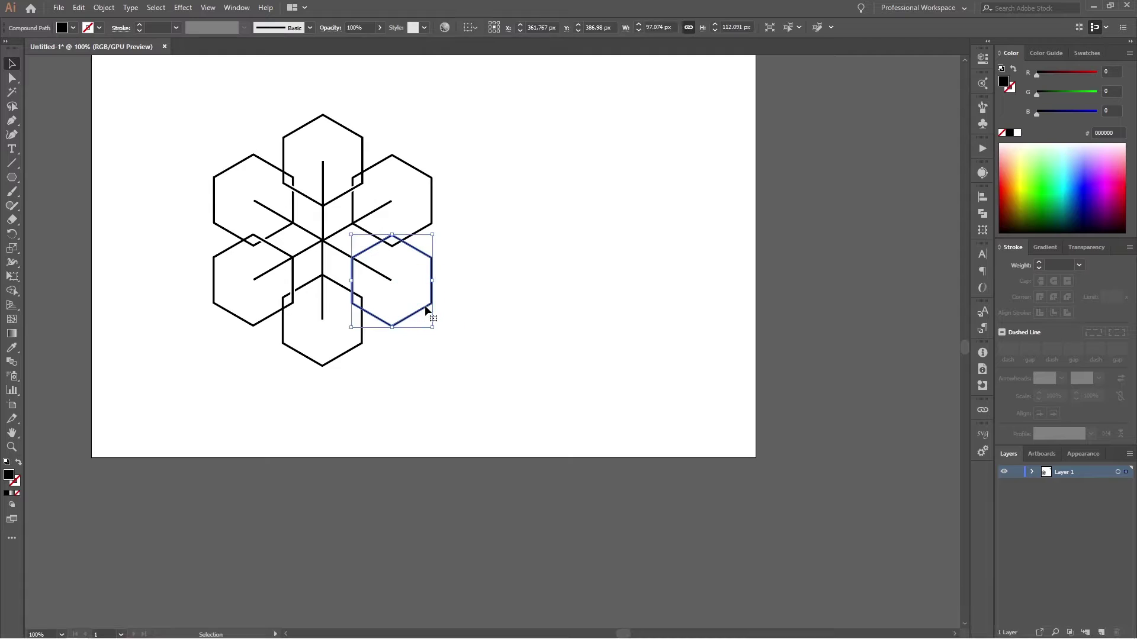
pyautogui.hotkey('ctrl', 'shift', 'pageup')
pyautogui.press('Return')
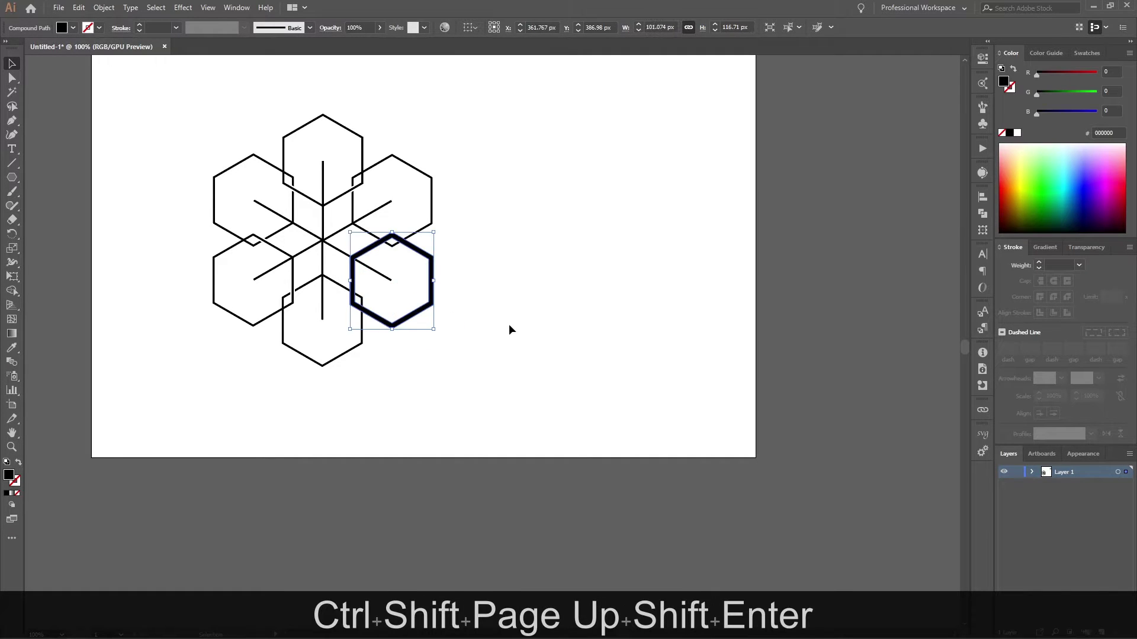
# - Use Shape Builder on the lower-right offset hexagon and its two neighbours to cut gaps where the neighbours' edges cross its inner sides
pyautogui.keyDown('shift'); pyautogui.click(433, 215); pyautogui.keyUp('shift')
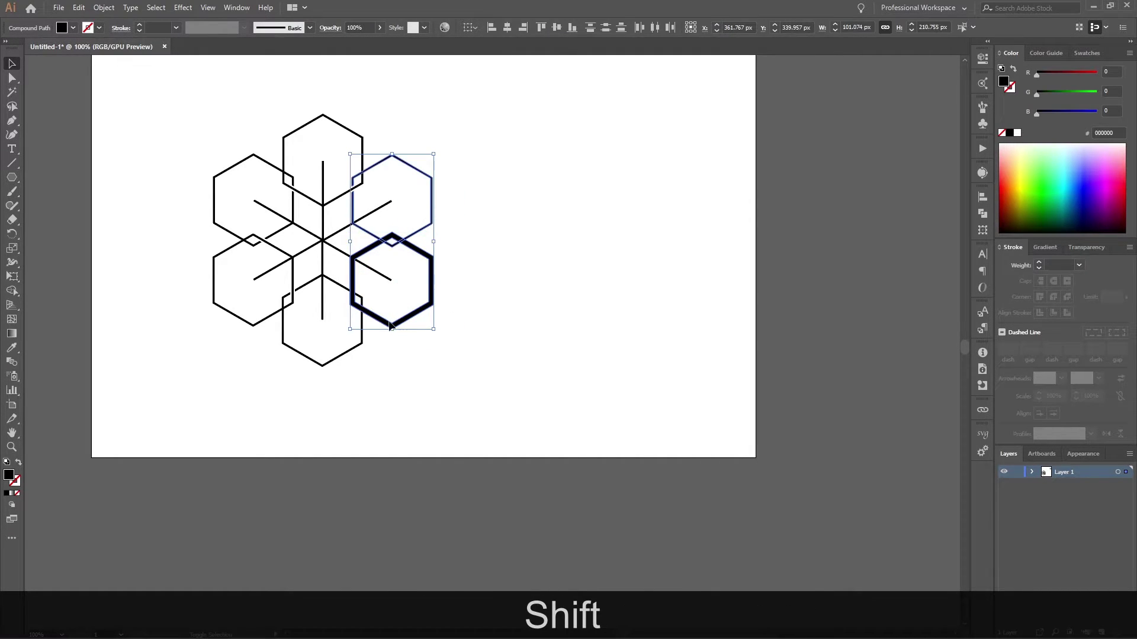
pyautogui.keyDown('shift'); pyautogui.click(348, 354); pyautogui.keyUp('shift')
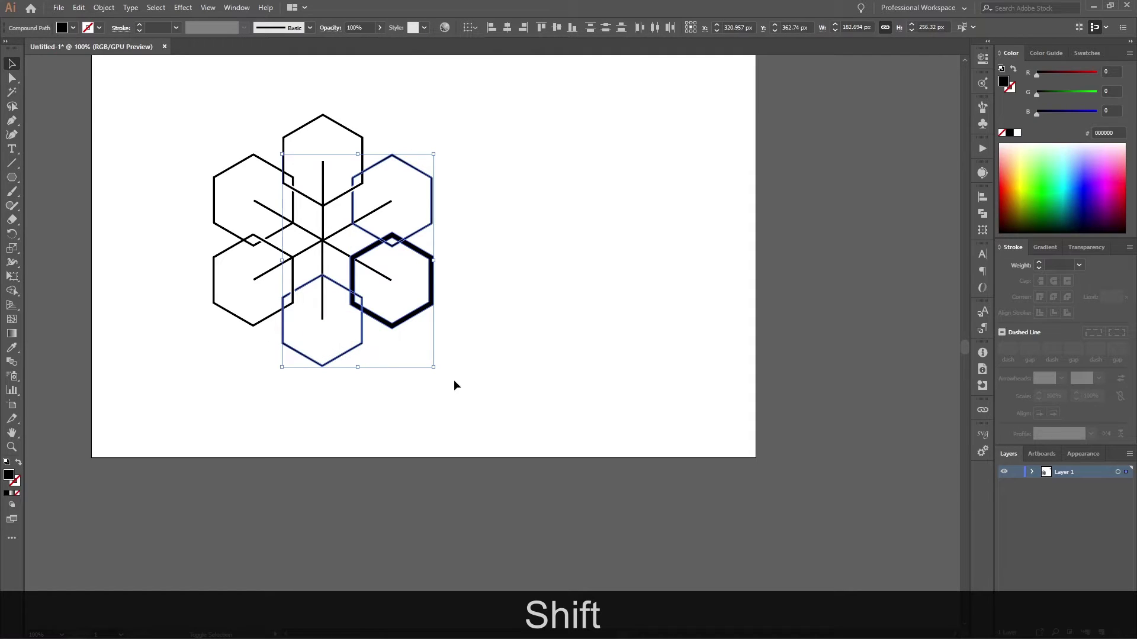
pyautogui.hotkey('shift', 'm')
pyautogui.scroll(4, 350, 296)
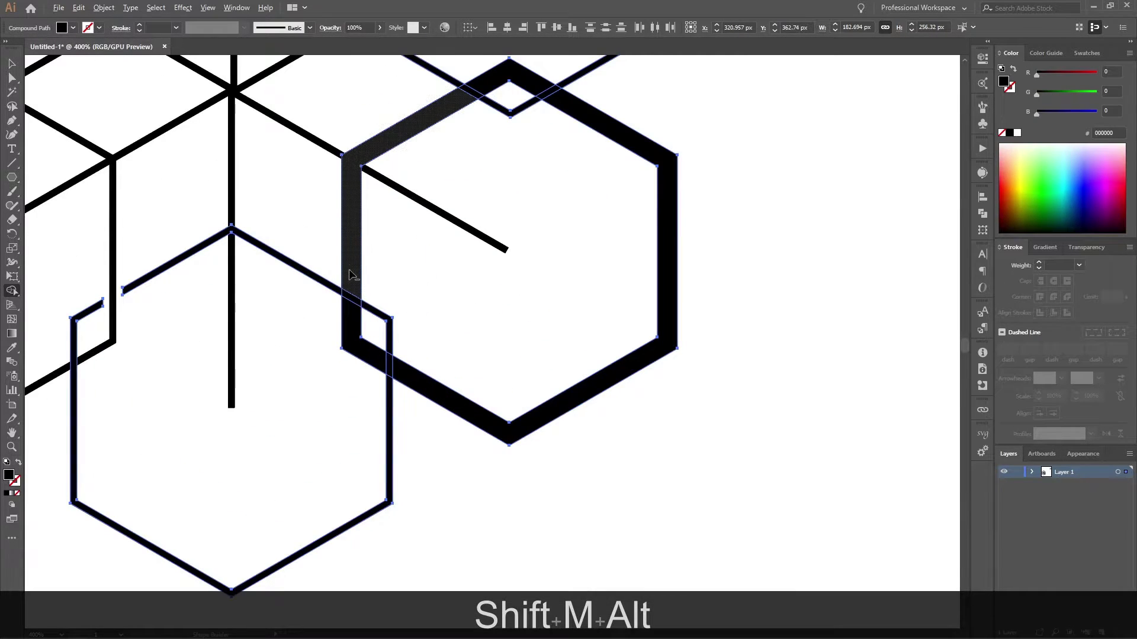
pyautogui.moveTo(350, 308)
pyautogui.mouseDown()
pyautogui.moveTo(486, 74)
pyautogui.moveTo(470, 107)
pyautogui.moveTo(474, 148)
pyautogui.mouseUp()
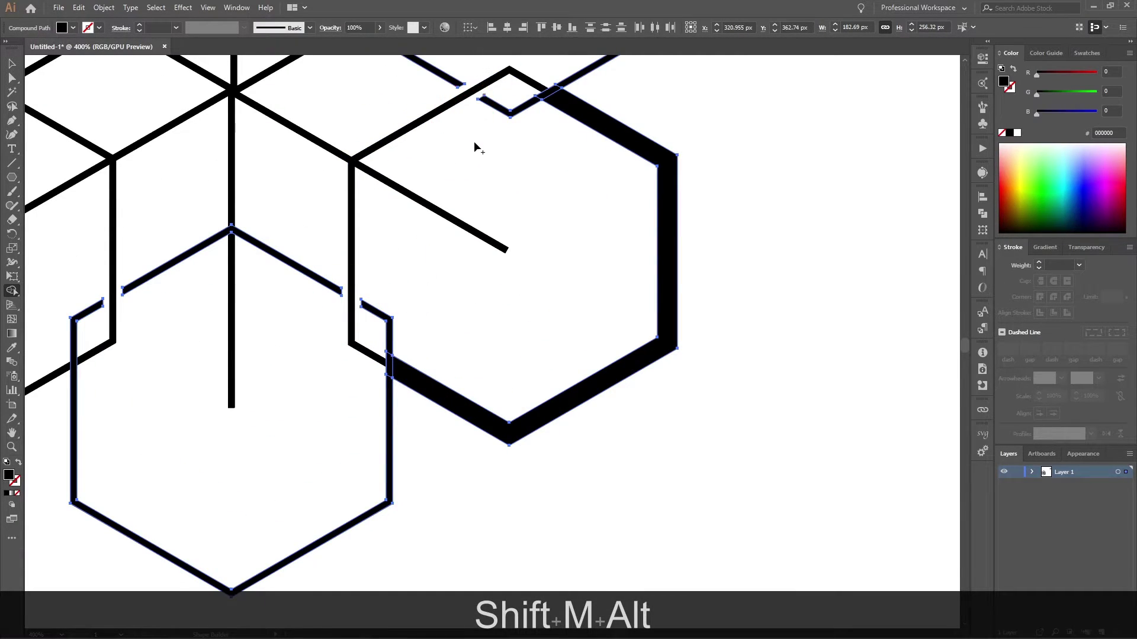
# - Delete the leftover thick offset outline around the lower-right hexagon, keeping the original thin hexagon
pyautogui.press('a')
pyautogui.click(617, 159)
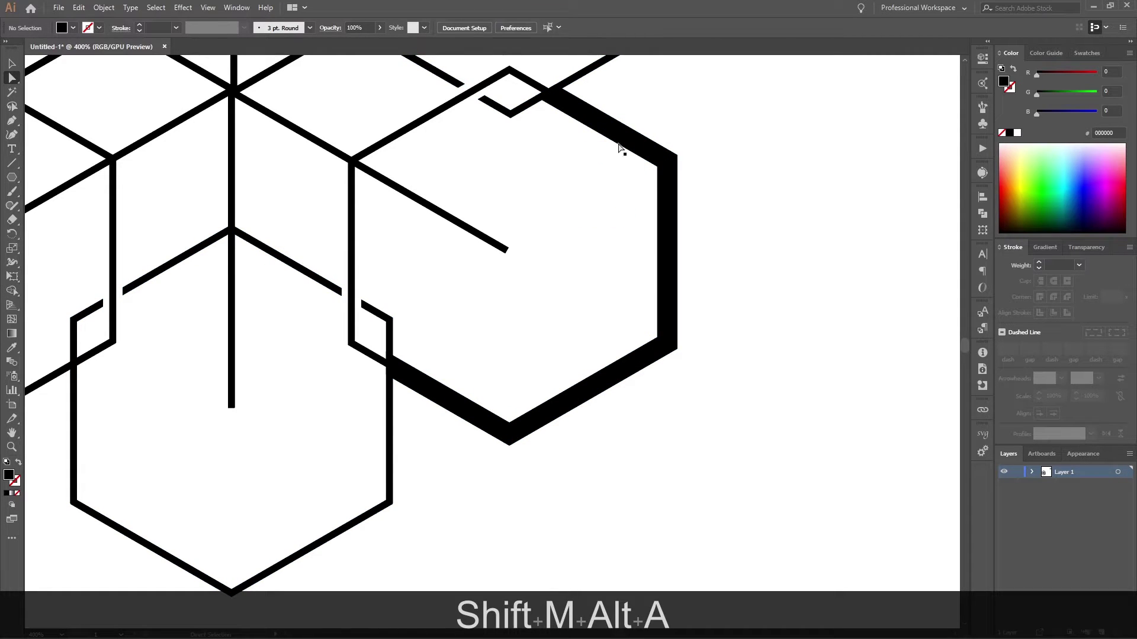
pyautogui.click(619, 150)
pyautogui.press('Delete')
pyautogui.press('Delete')
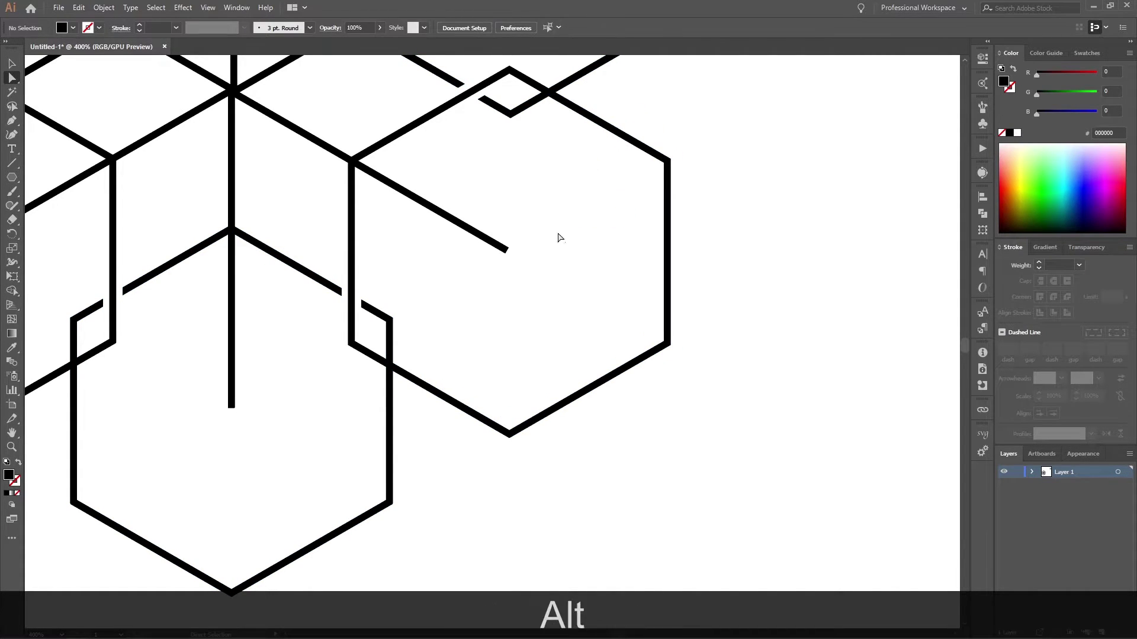
# - Select all parts of the interwoven hexagon ring and group them
pyautogui.scroll(-4, 560, 237)
pyautogui.hscroll(1, 542, 248)
pyautogui.scroll(-1, 533, 249)
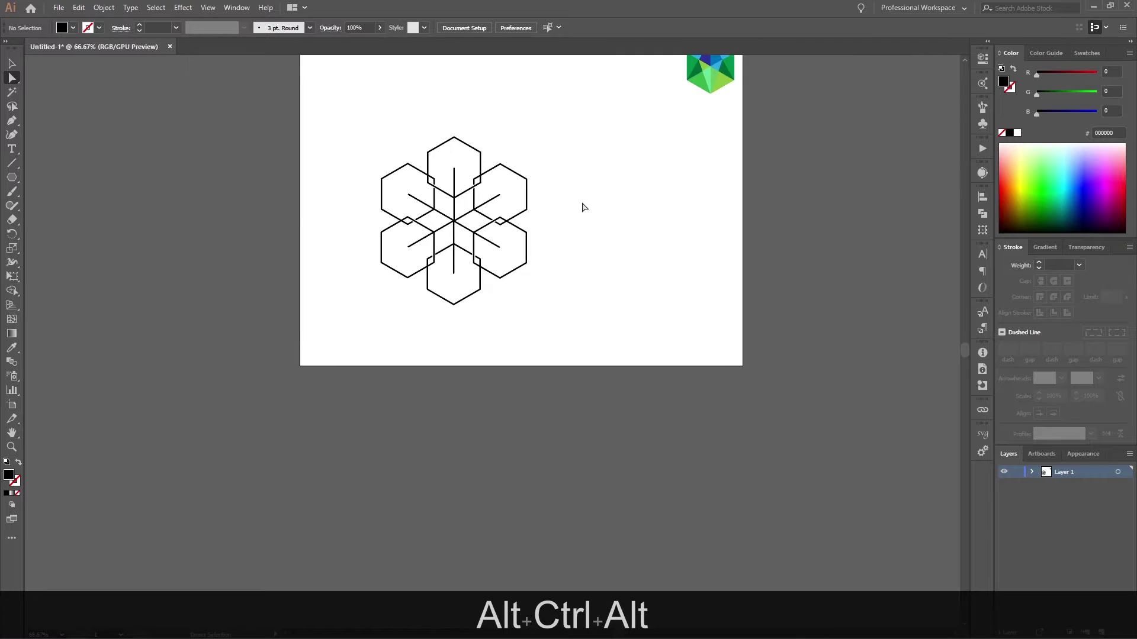
pyautogui.moveTo(559, 106); pyautogui.dragTo(314, 359)
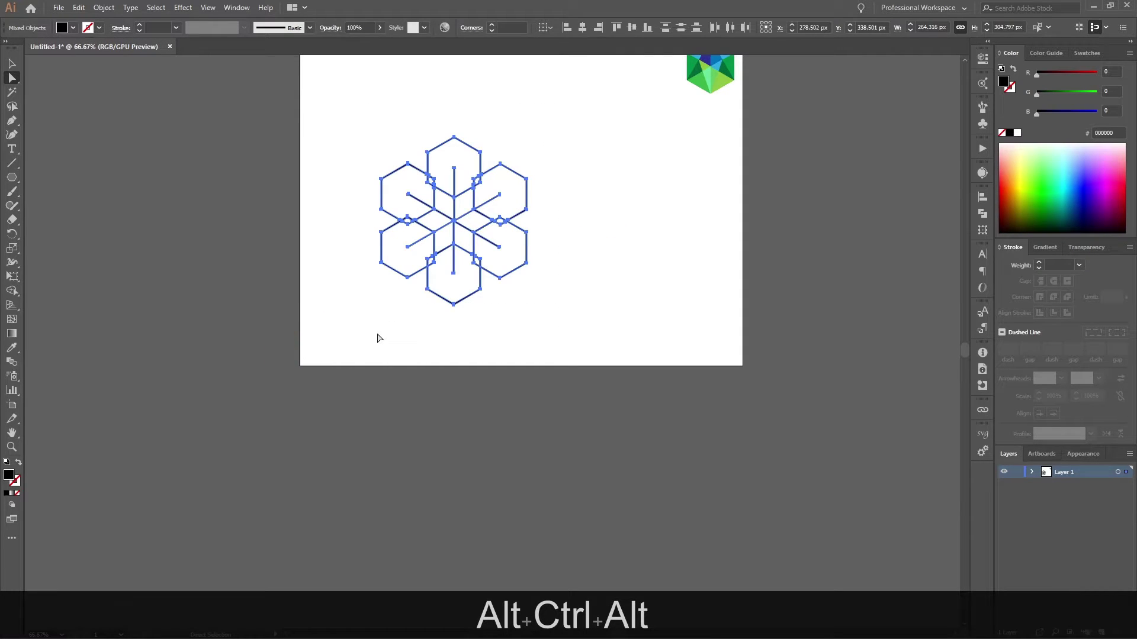
pyautogui.press('v')
pyautogui.click(601, 257)
pyautogui.moveTo(570, 117); pyautogui.dragTo(313, 367)
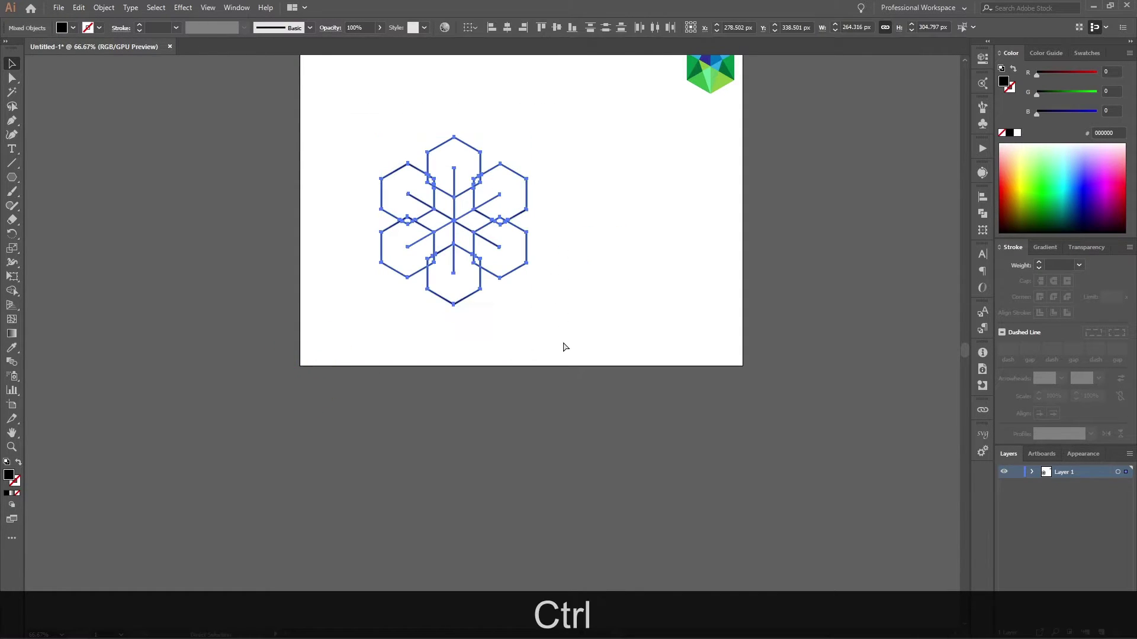
pyautogui.hotkey('ctrl', 'g')
# - Scale the grouped ring down proportionally to about 101 px wide and place it beside the blue-green faceted hexagon
pyautogui.scroll(-1, 586, 237)
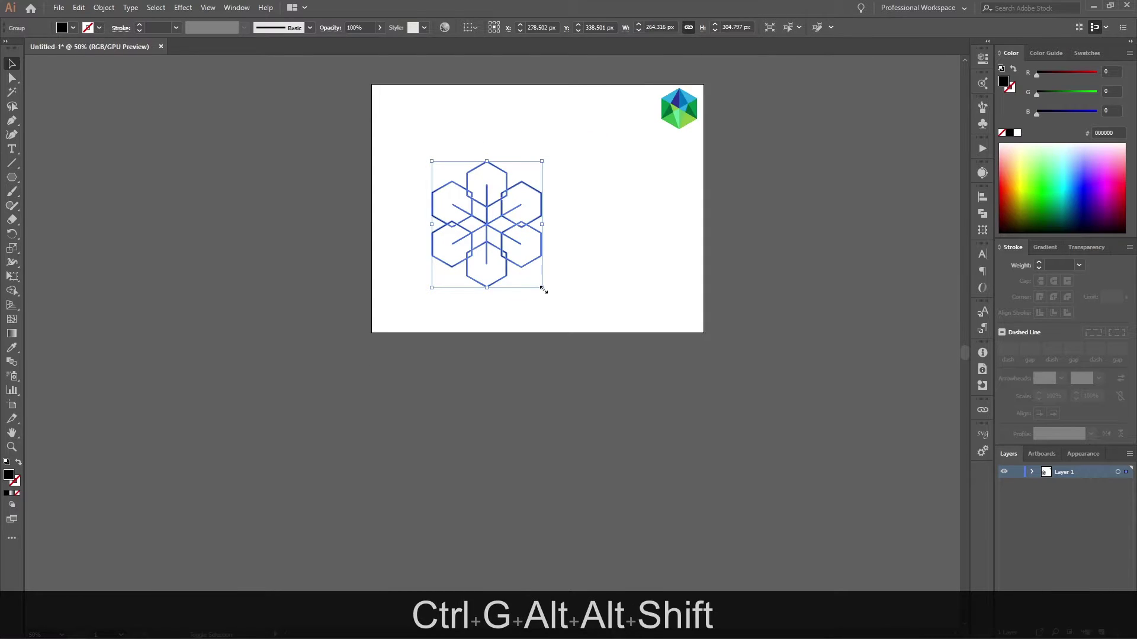
pyautogui.moveTo(543, 289); pyautogui.dragTo(507, 258)
pyautogui.scroll(2, 535, 221)
pyautogui.moveTo(533, 218); pyautogui.dragTo(601, 171)
pyautogui.click(349, 380)
pyautogui.click(349, 382)
pyautogui.click(552, 312)
pyautogui.click(562, 174)
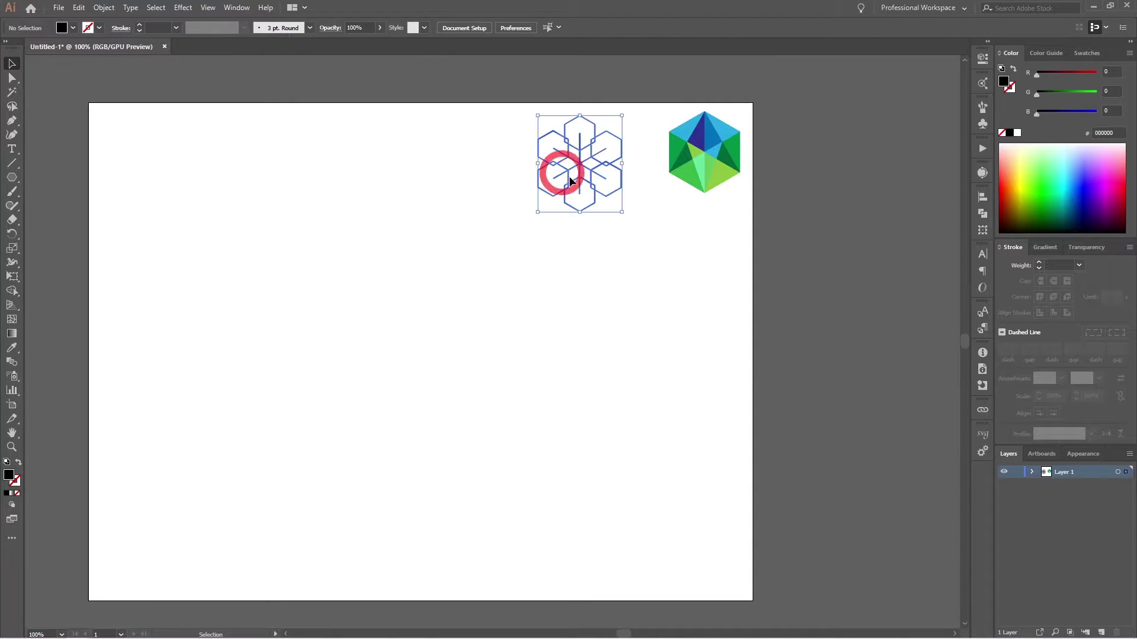
# - Duplicate the small hexagon ring and place the copy in the open area below and to its left
pyautogui.click(459, 279)
pyautogui.keyDown('alt'); pyautogui.moveTo(581, 175); pyautogui.dragTo(345, 304); pyautogui.keyUp('alt')
pyautogui.click(452, 345)
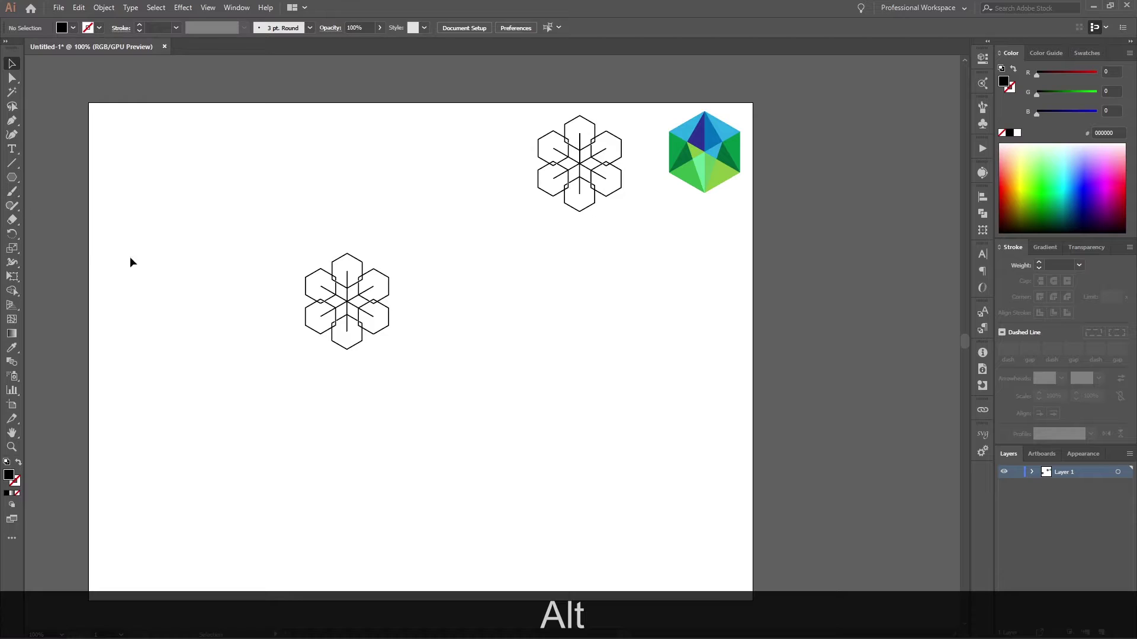
# - Draw a rectangle of about 217 × 191 px covering the copied ring and fill it with the light blue swatch
pyautogui.press('m')
pyautogui.moveTo(256, 225)
pyautogui.mouseDown()
pyautogui.moveTo(386, 355)
pyautogui.moveTo(437, 383)
pyautogui.mouseUp()
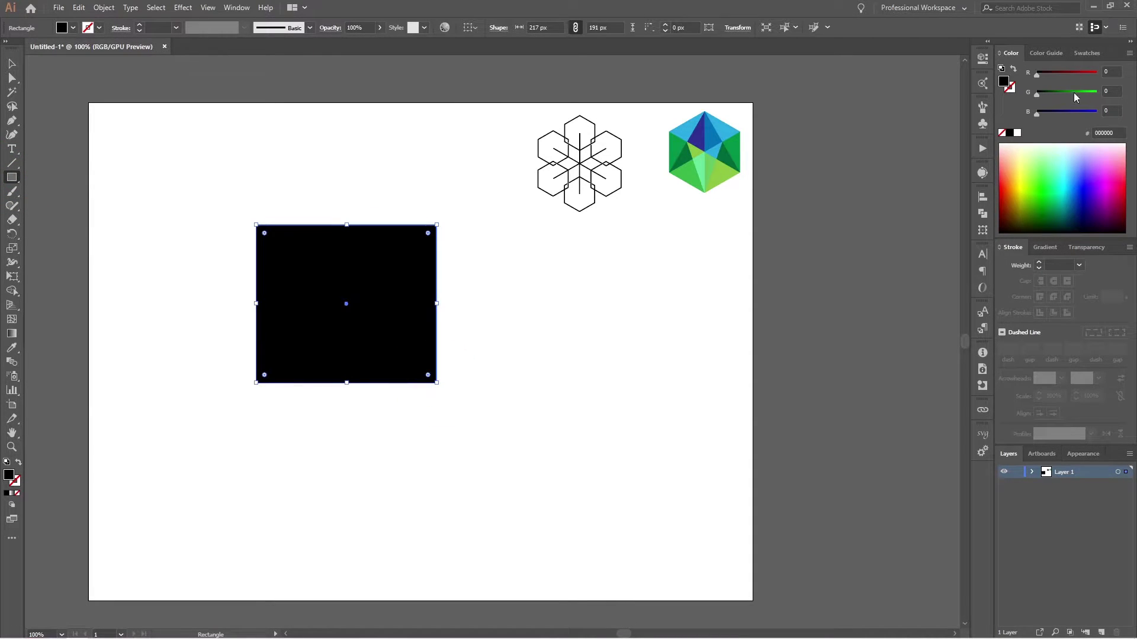
pyautogui.click(1086, 53)
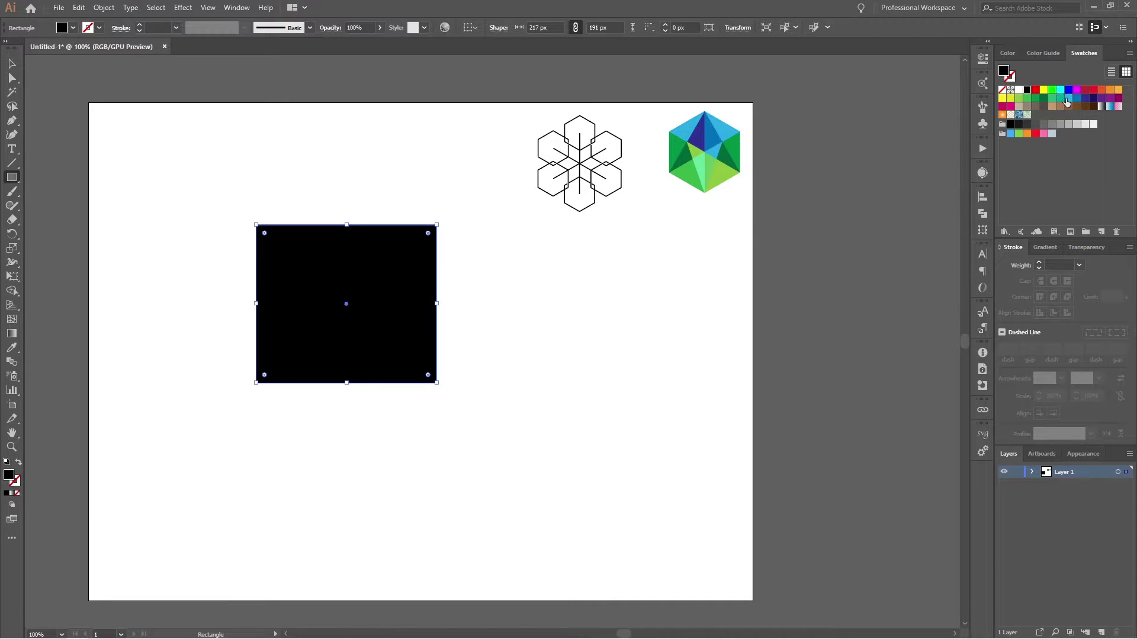
pyautogui.click(1067, 98)
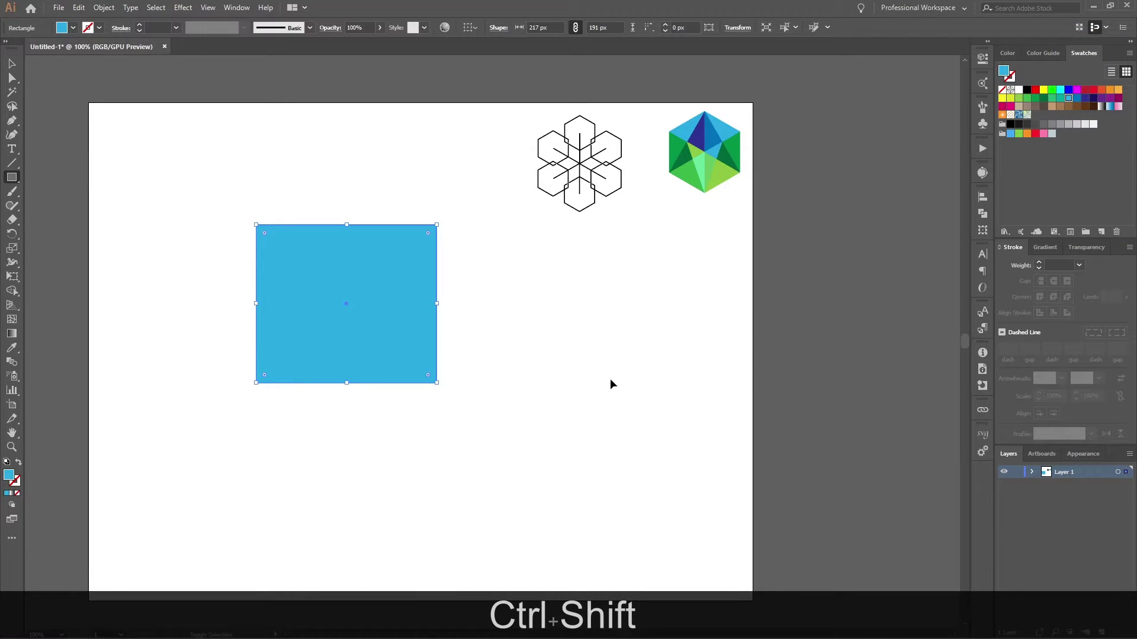
# - Send the blue rectangle to the back, behind the copied hexagon ring
pyautogui.hotkey('ctrl', 'shift', '[')
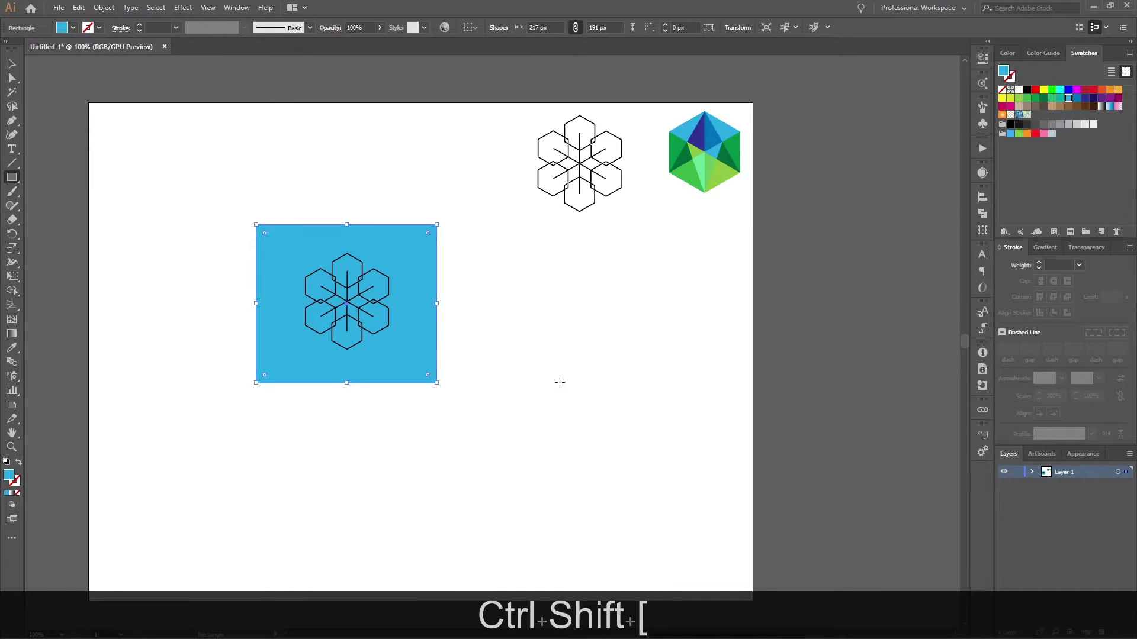
pyautogui.press('v')
pyautogui.rightClick(385, 334)
pyautogui.moveTo(454, 506)
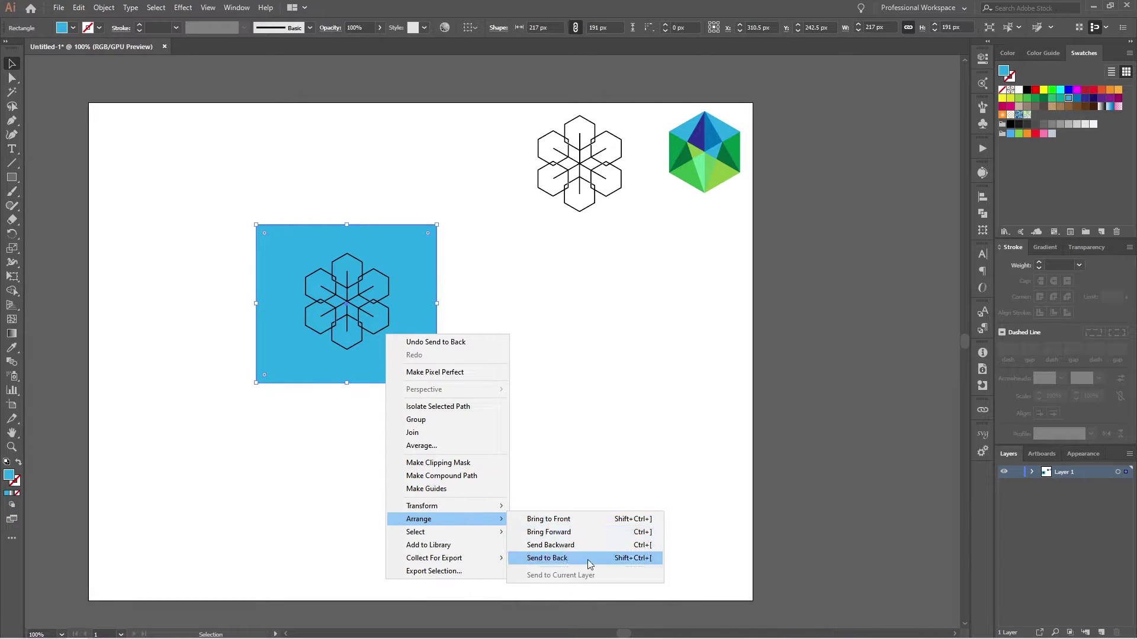
pyautogui.click(637, 419)
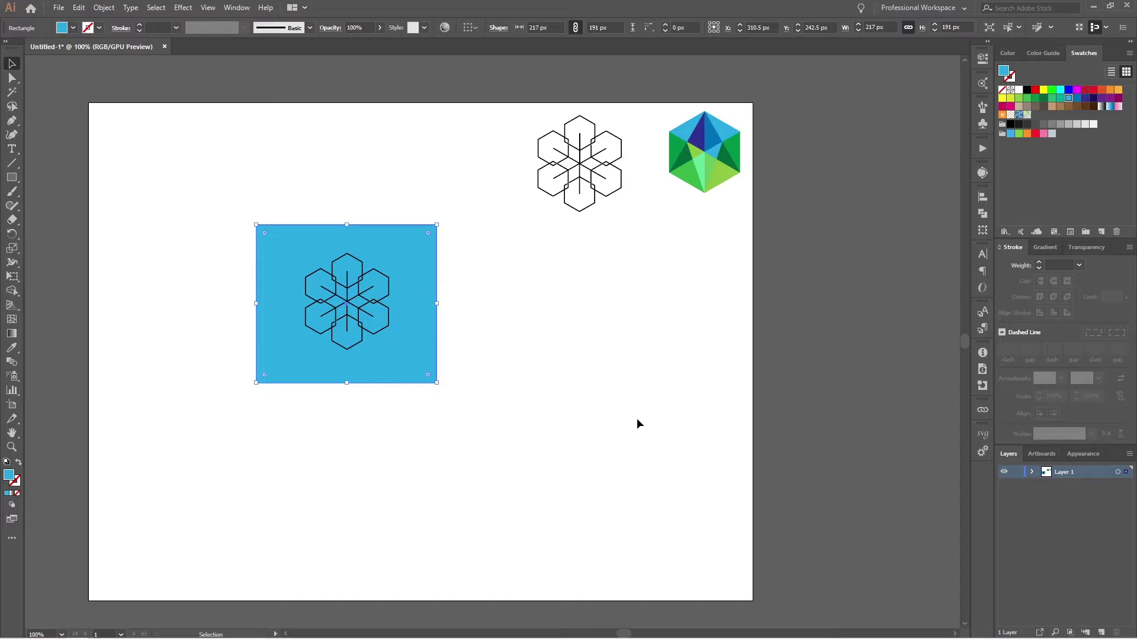
# - Select the rectangle and the copied ring, and use Shape Builder to remove the blue area outside the ring's outline
pyautogui.click(637, 419)
pyautogui.moveTo(233, 183); pyautogui.dragTo(495, 400)
pyautogui.hotkey('shift', 'm')
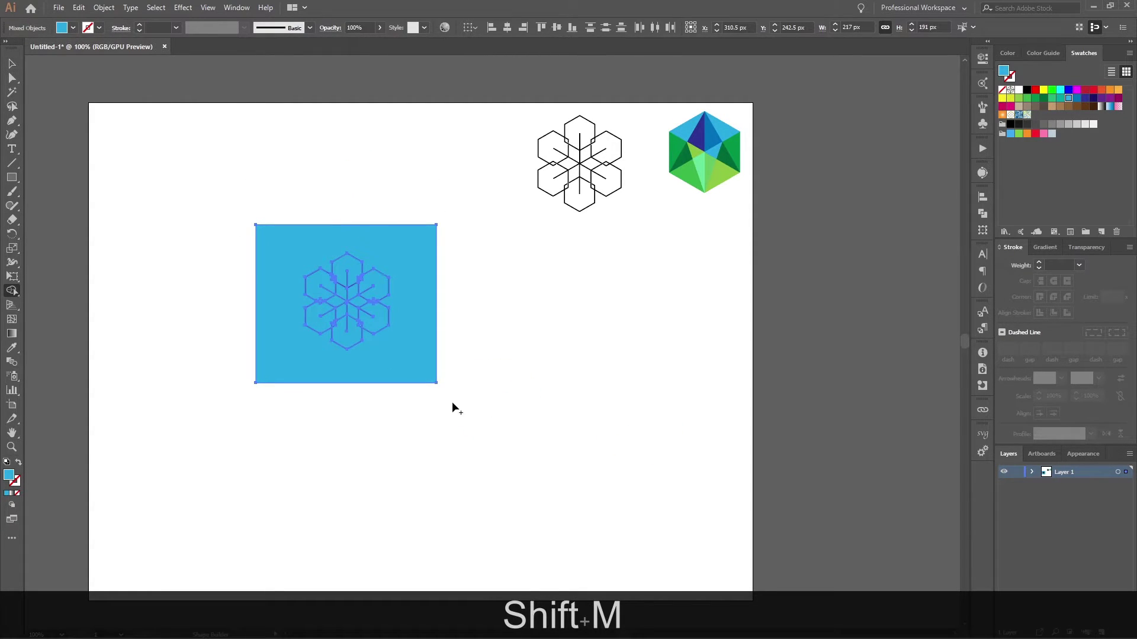
pyautogui.scroll(3, 325, 403)
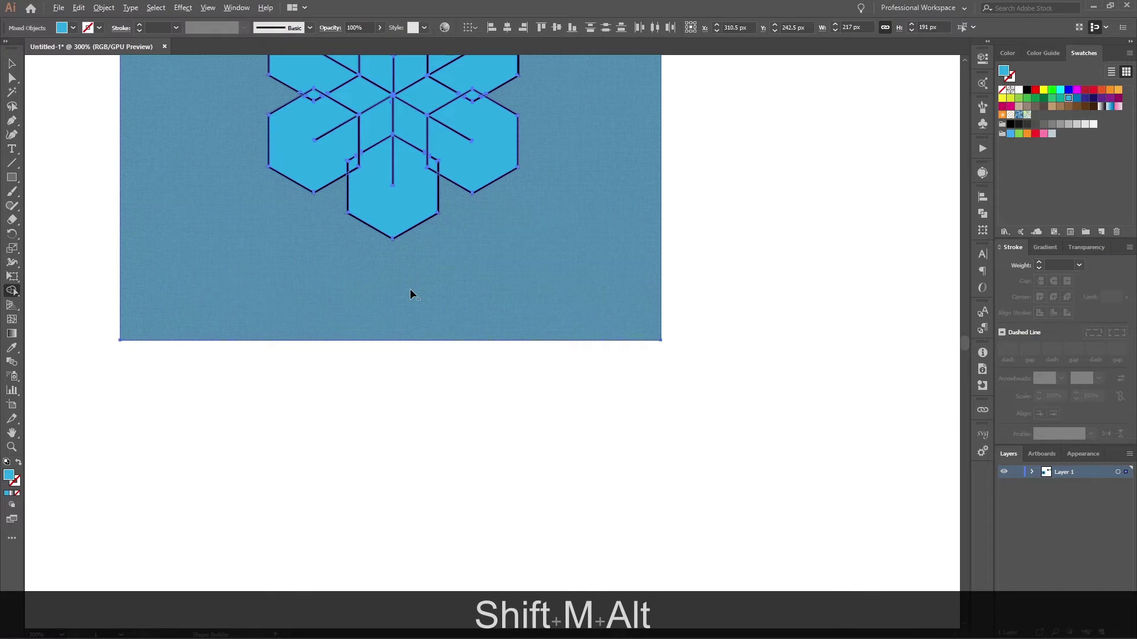
pyautogui.keyDown('alt'); pyautogui.click(412, 294); pyautogui.keyUp('alt')
pyautogui.scroll(-3, 406, 292)
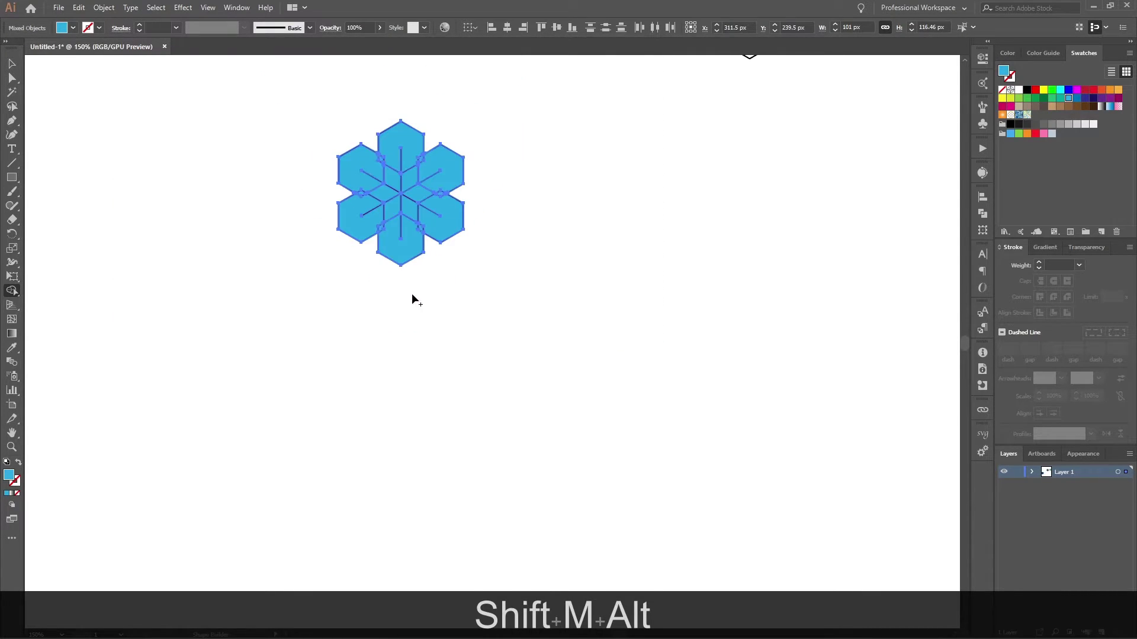
# - Group the blue-filled hexagon ring and move the group up beside the unfilled ring outline
pyautogui.press('v')
pyautogui.click(436, 294)
pyautogui.scroll(-2, 436, 254)
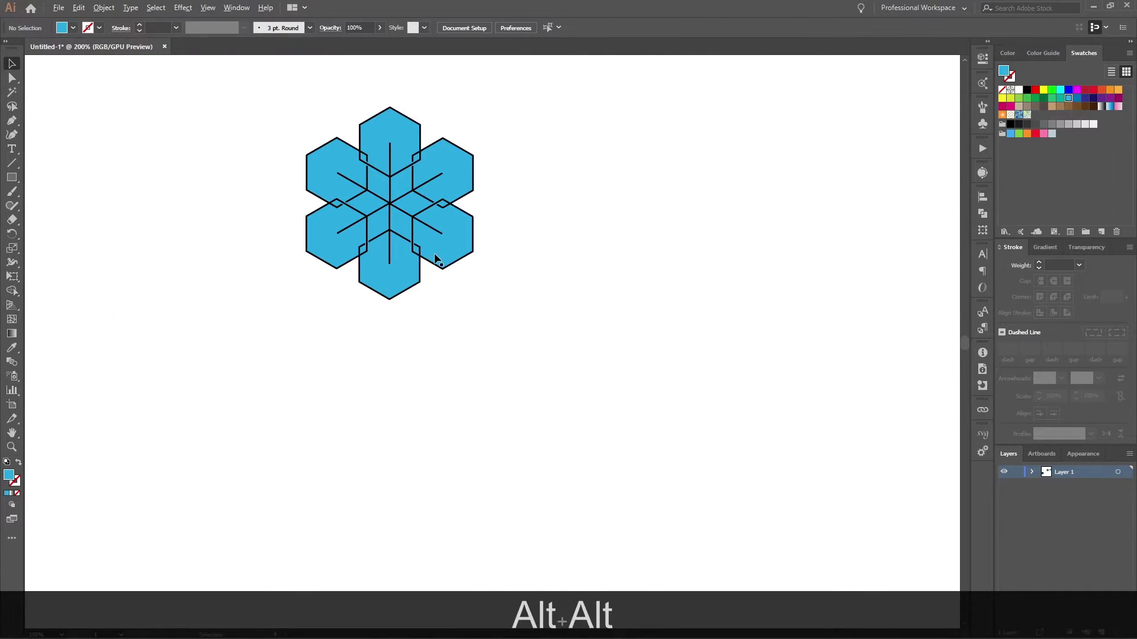
pyautogui.moveTo(489, 156); pyautogui.dragTo(324, 325)
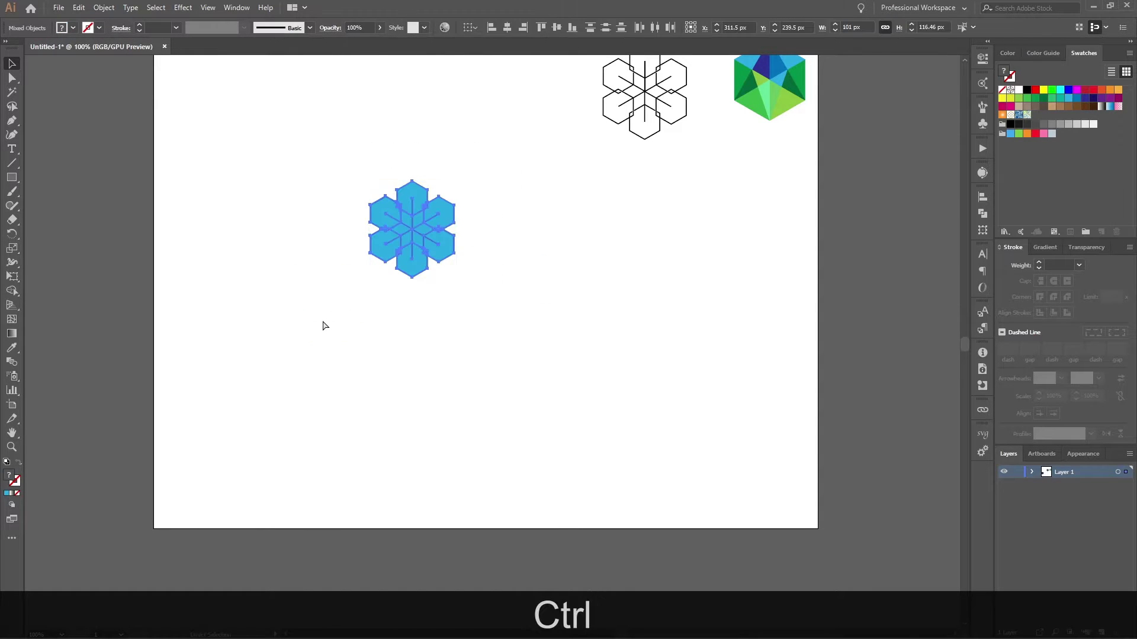
pyautogui.hotkey('ctrl', 'g')
pyautogui.click(515, 262)
pyautogui.scroll(1, 469, 211)
pyautogui.moveTo(409, 277); pyautogui.dragTo(526, 143)
pyautogui.click(514, 273)
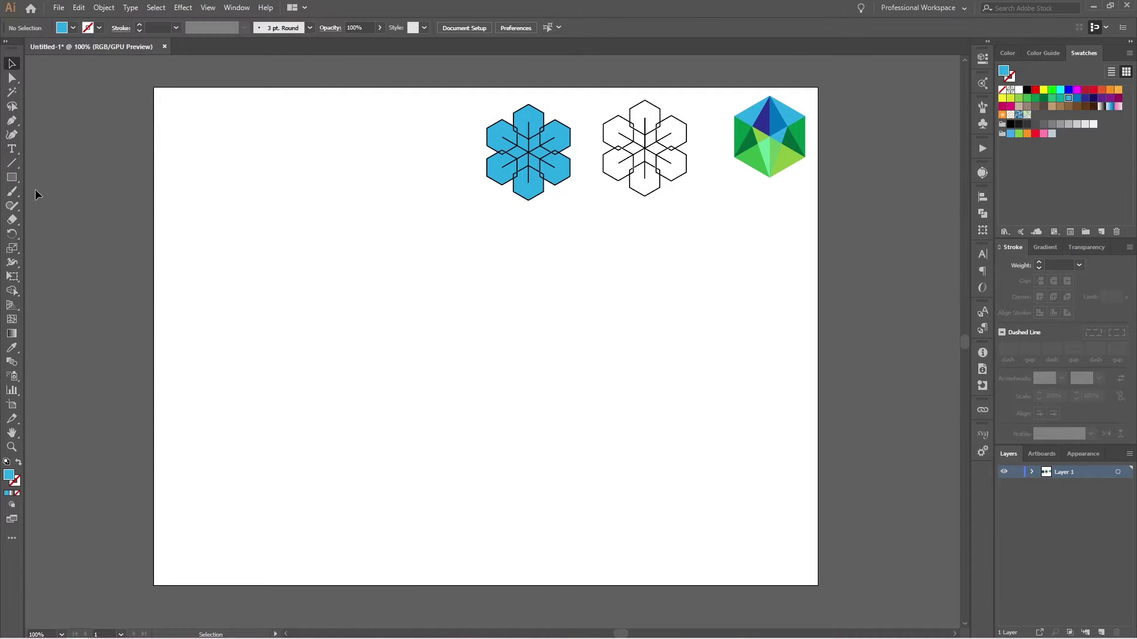
# - Draw an upright equilateral triangle of about 223 × 194 px with the Polygon tool in the open area below and left of the blue ring
pyautogui.moveTo(16, 175); pyautogui.dragTo(76, 221)
pyautogui.moveTo(319, 290); pyautogui.dragTo(411, 346)
pyautogui.press('Down')
pyautogui.press('Down')
pyautogui.press('Down')
pyautogui.press('Down')
pyautogui.press('Down')
pyautogui.press('shift')
pyautogui.click(12, 62)
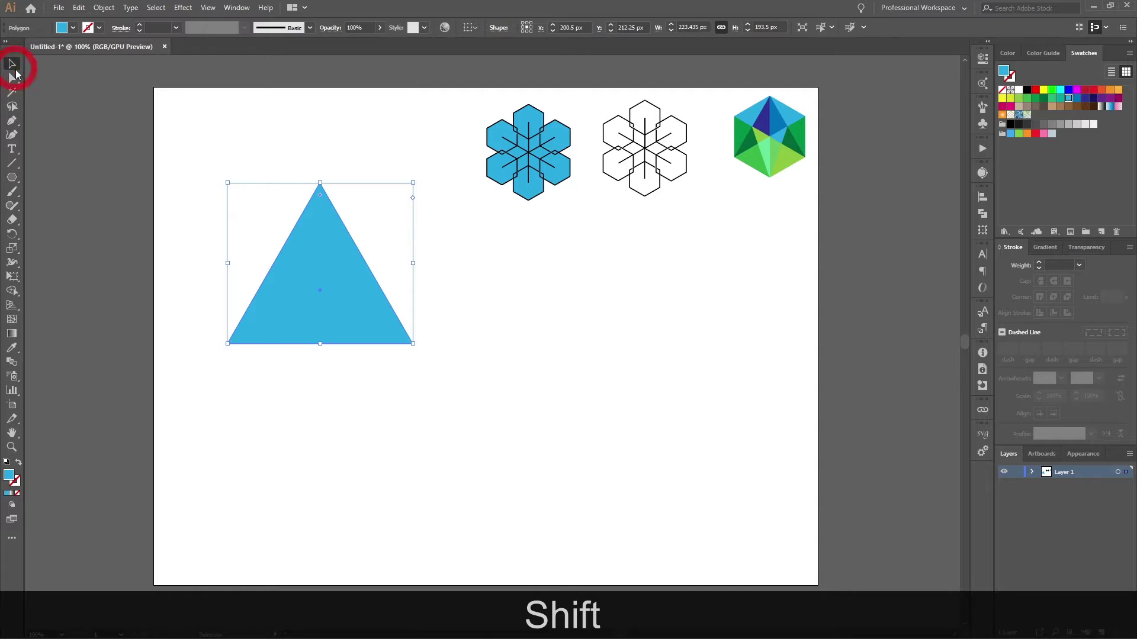
# - Swap the triangle's fill and stroke, and give it a black 2 pt stroke with no fill
pyautogui.hotkey('shift', 'x')
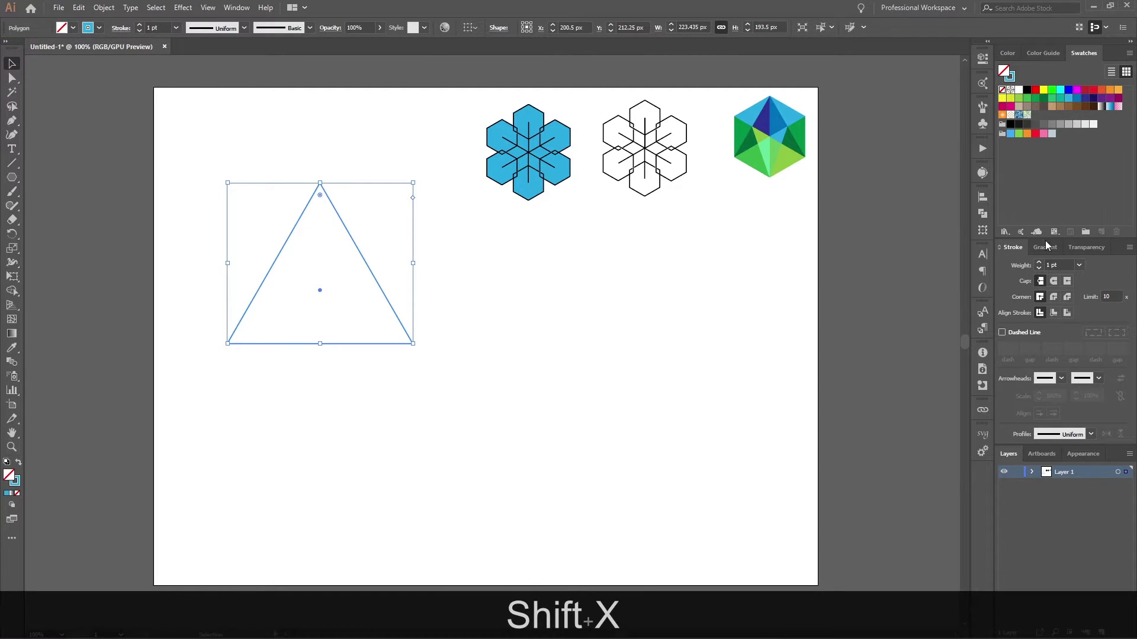
pyautogui.click(1011, 76)
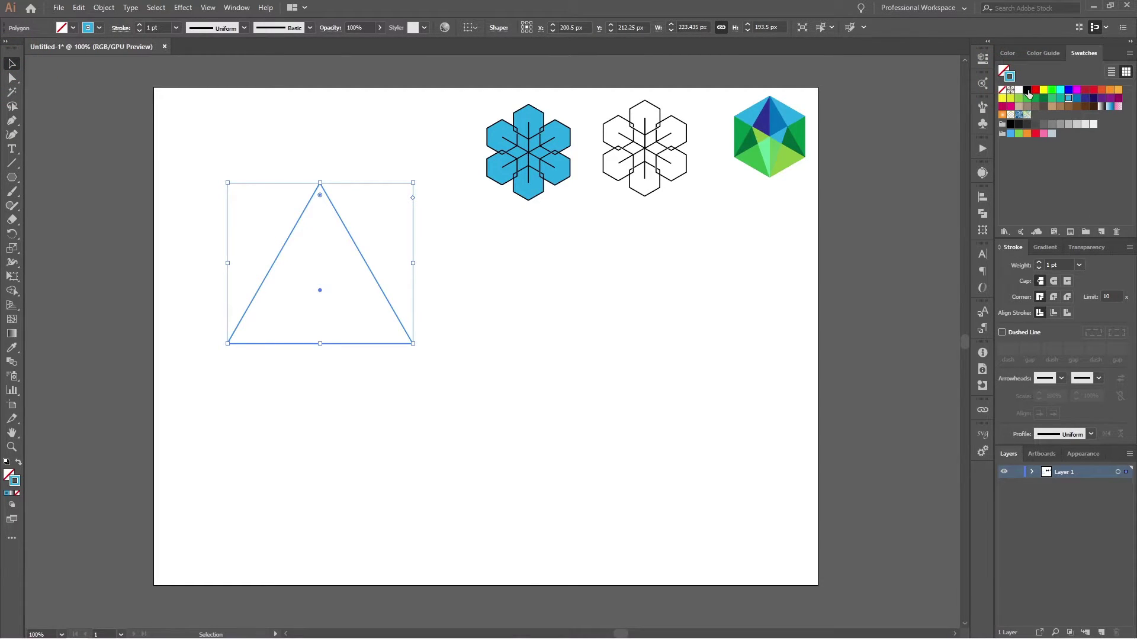
pyautogui.click(1027, 91)
pyautogui.click(138, 25)
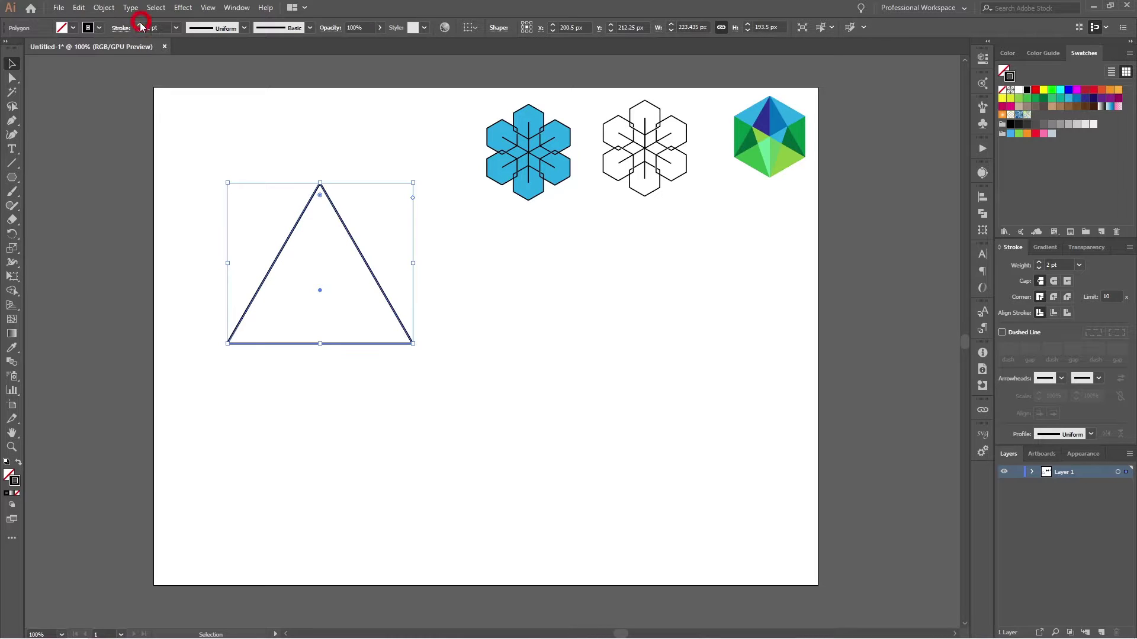
pyautogui.click(471, 272)
pyautogui.keyDown('alt'); pyautogui.scroll(1, 264, 231); pyautogui.keyUp('alt')
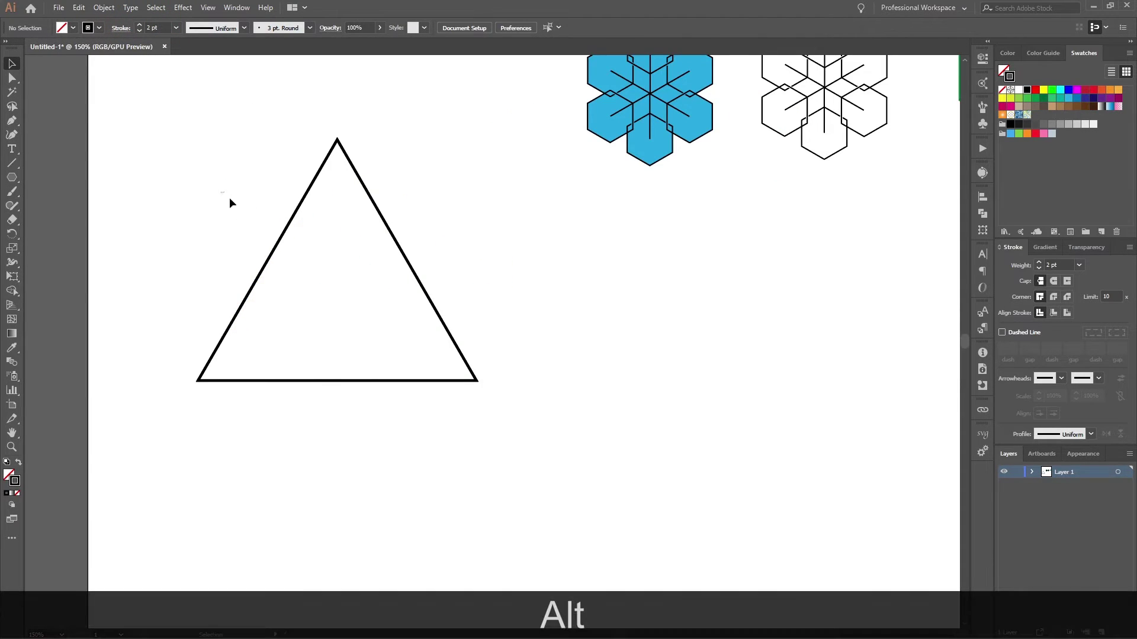
# - Start a Transform effect on the triangle with the preview on and 6 copies
pyautogui.moveTo(229, 197); pyautogui.dragTo(320, 418)
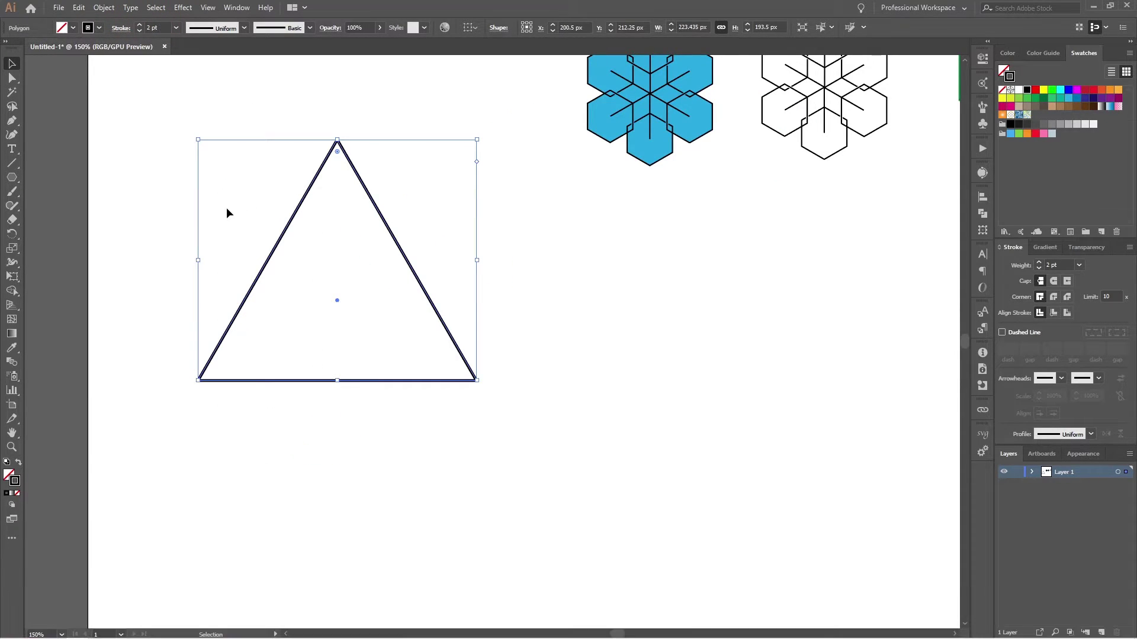
pyautogui.click(183, 7)
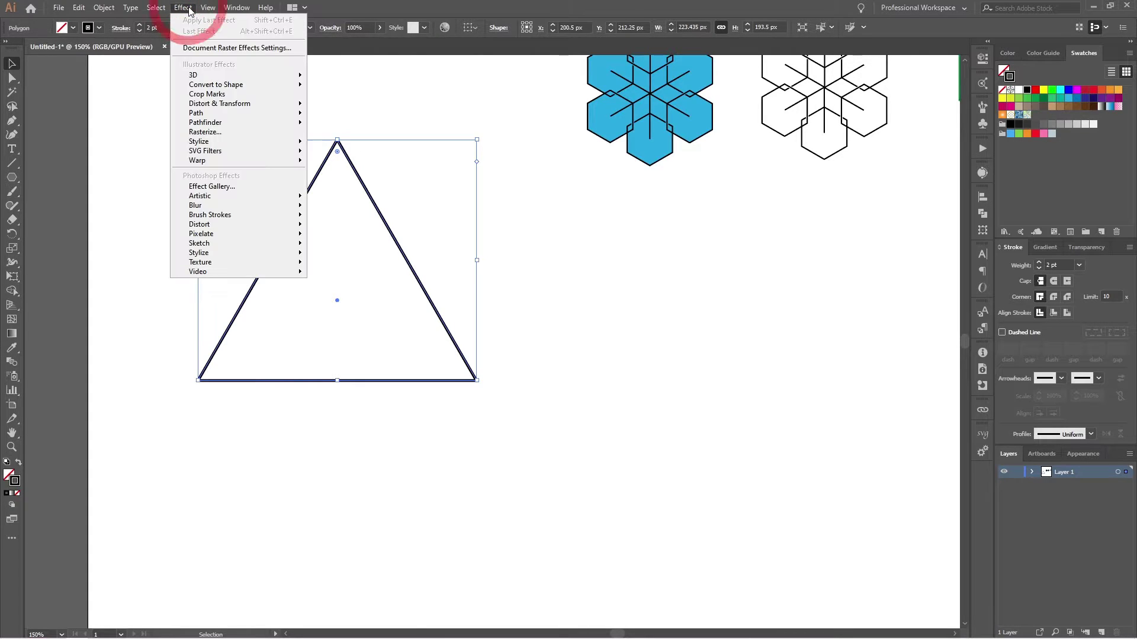
pyautogui.moveTo(229, 112)
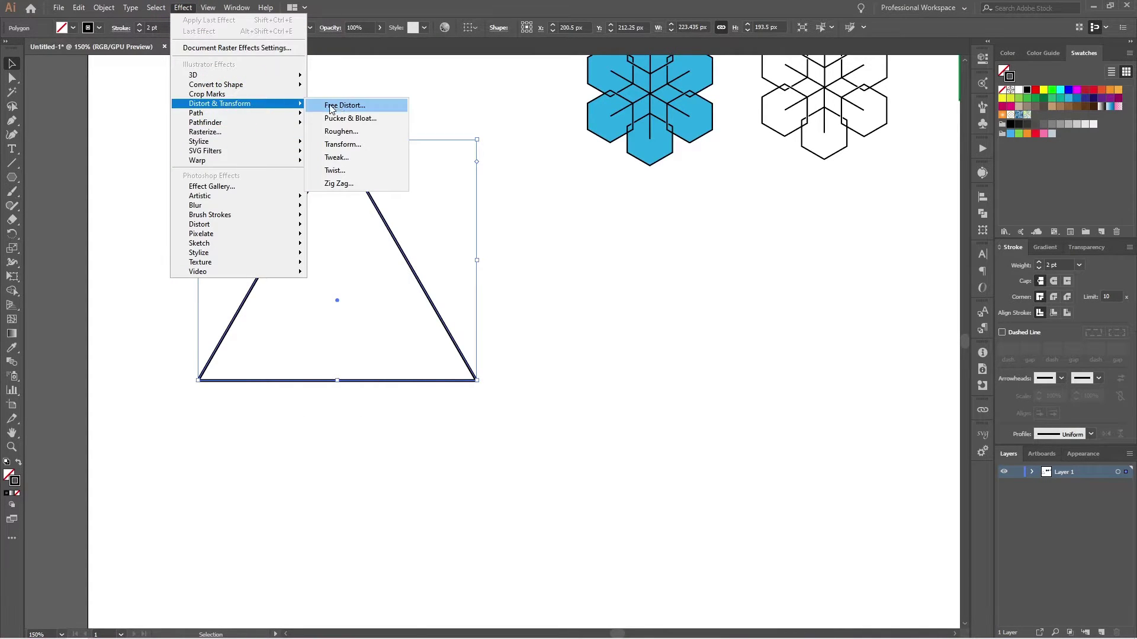
pyautogui.click(342, 146)
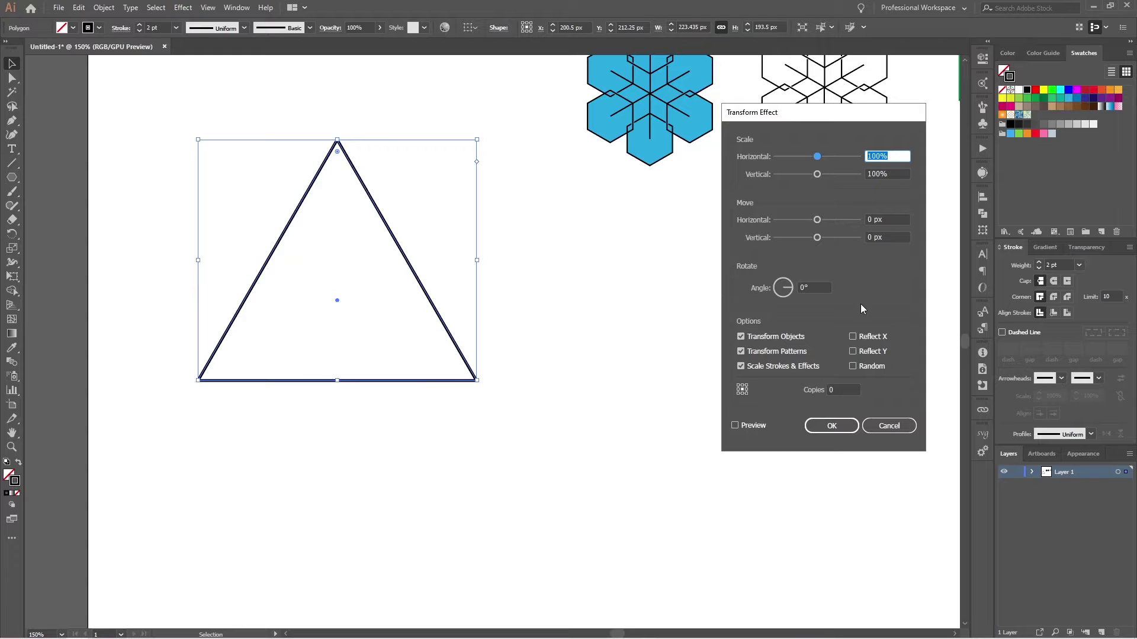
pyautogui.click(748, 426)
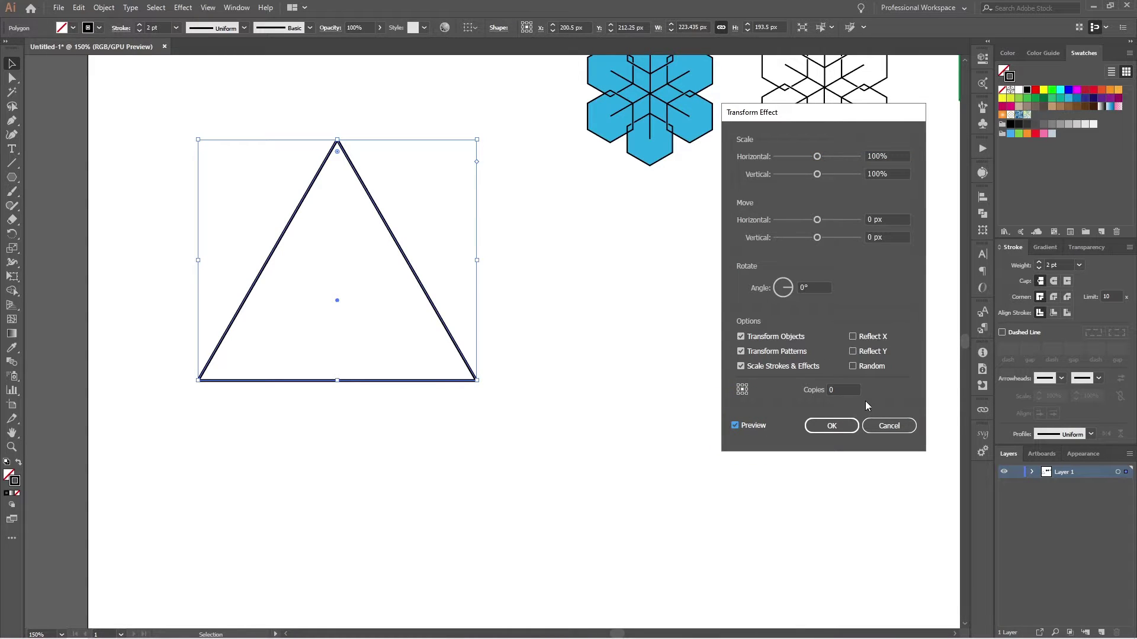
pyautogui.click(843, 389)
pyautogui.write('4')
# - Set the Transform effect's horizontal and vertical scale to 85%
pyautogui.click(899, 156)
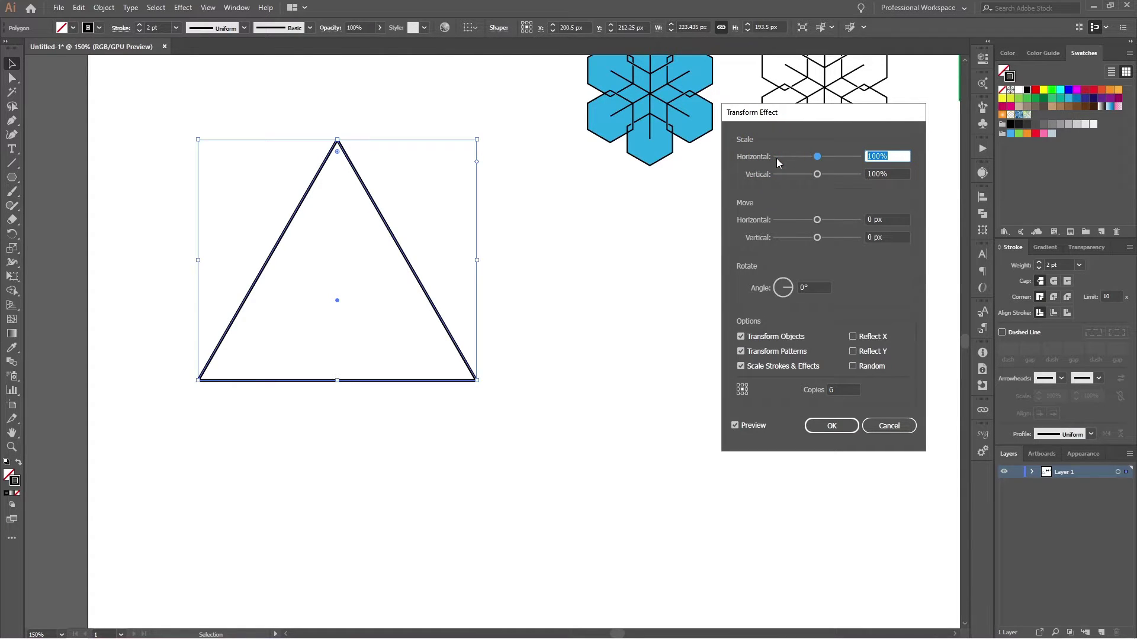
pyautogui.write('85')
pyautogui.press('Tab')
pyautogui.write('85')
pyautogui.press('Tab')
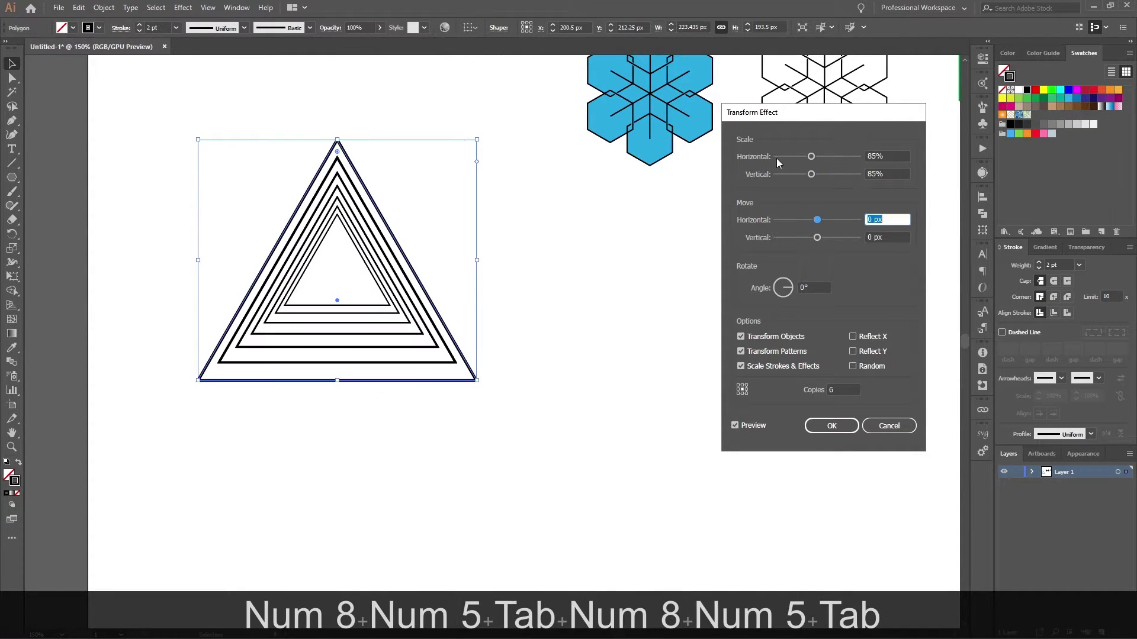
# - Set the Transform effect's rotation angle to 5°
pyautogui.click(820, 290)
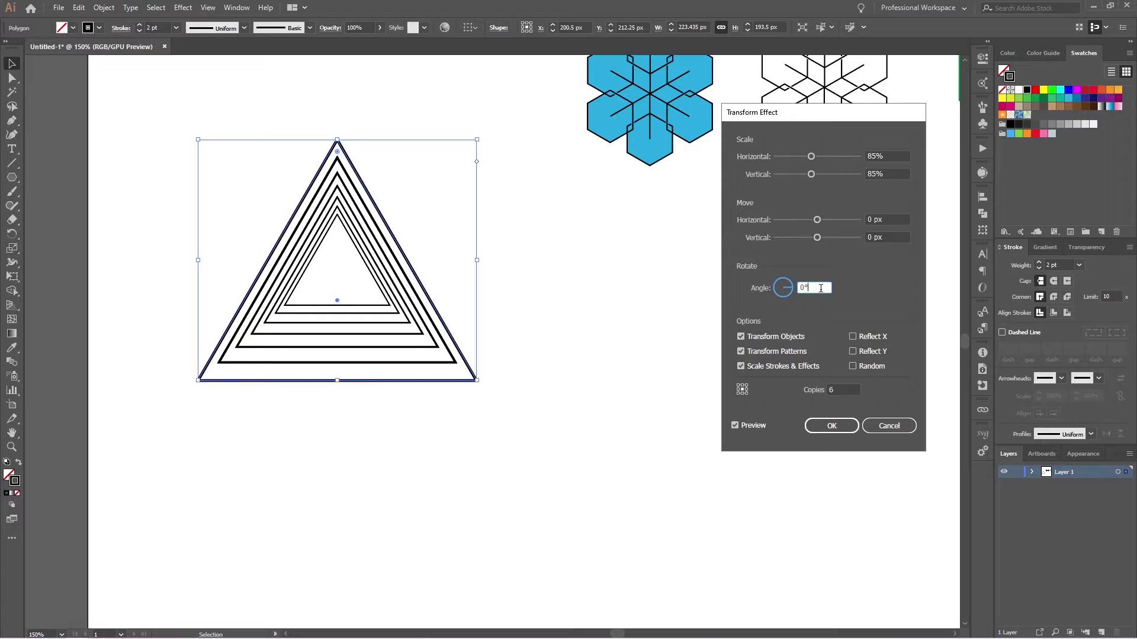
pyautogui.press('Up')
pyautogui.press('Up')
pyautogui.press('Up')
pyautogui.press('Up')
pyautogui.press('Up')
pyautogui.press('Up')
pyautogui.press('Up')
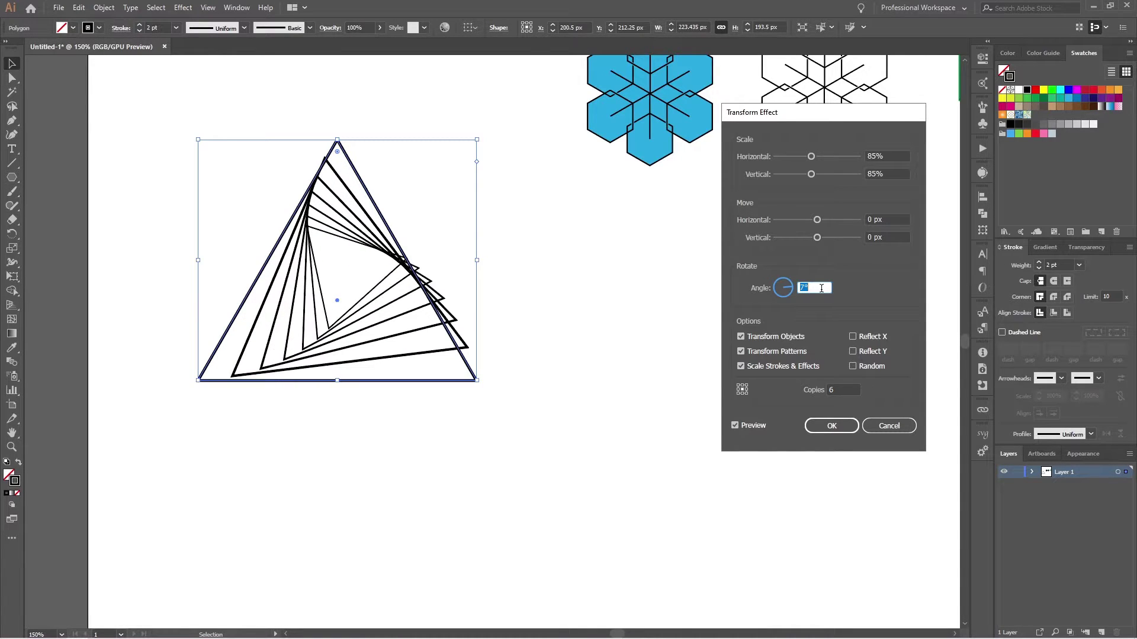
pyautogui.press('Down')
pyautogui.press('Down')
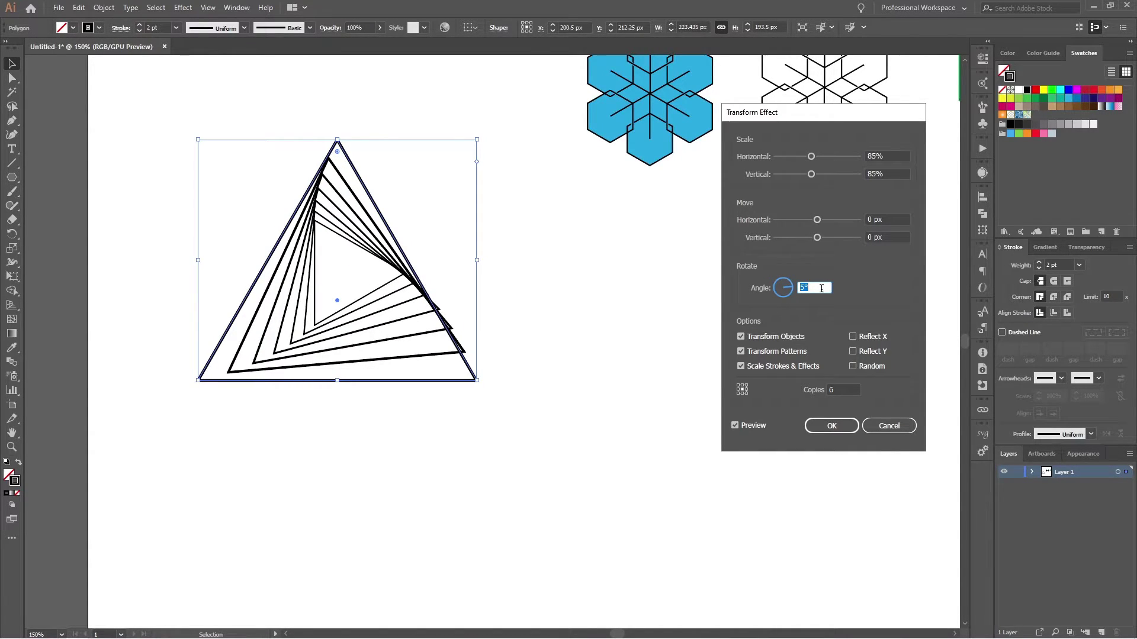
# - Set the Transform effect's move to -1 px horizontally and 5 px vertically
pyautogui.click(888, 220)
pyautogui.press('Down')
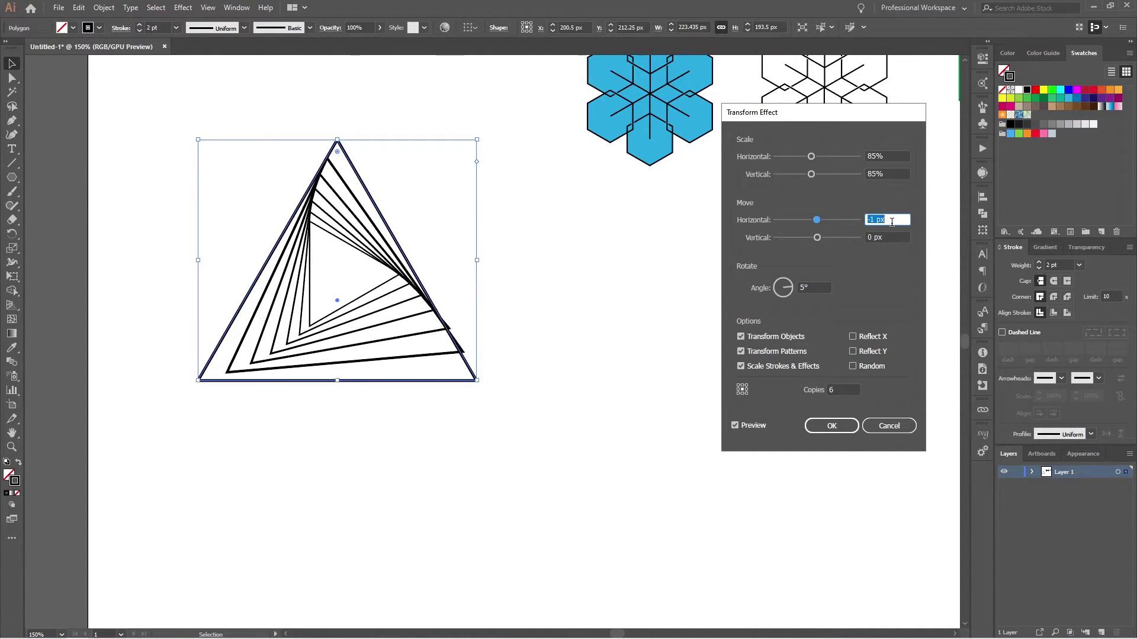
pyautogui.click(892, 237)
pyautogui.press('Up')
pyautogui.press('Up')
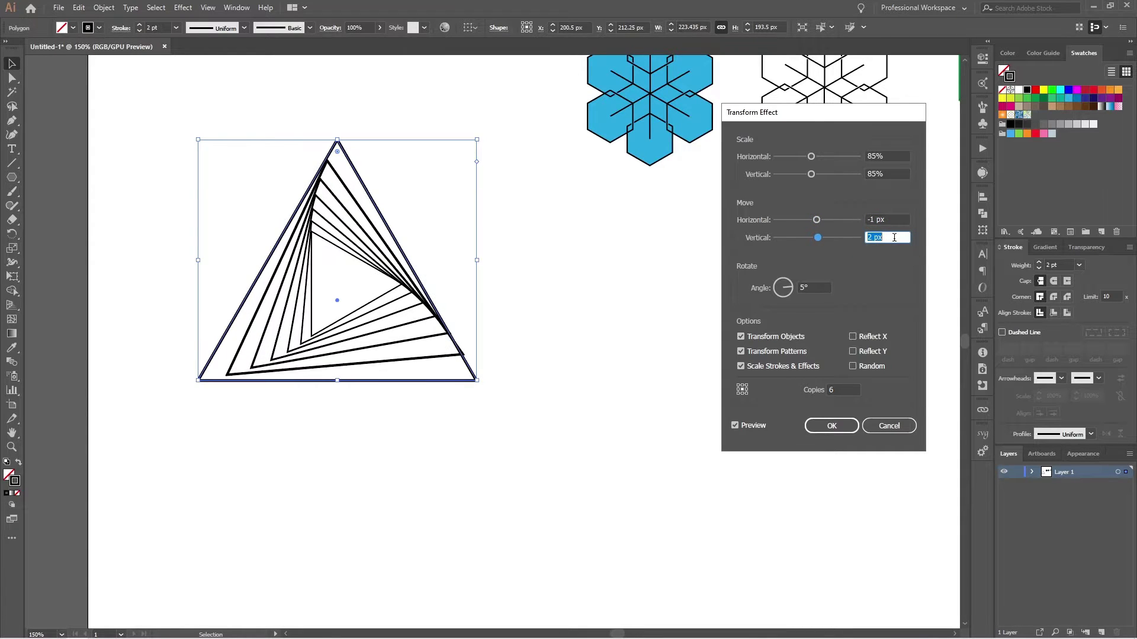
pyautogui.press('Up')
pyautogui.press('Up')
pyautogui.press('Up')
pyautogui.press('Up')
pyautogui.press('Up')
pyautogui.press('Up')
pyautogui.press('Up')
pyautogui.press('Up')
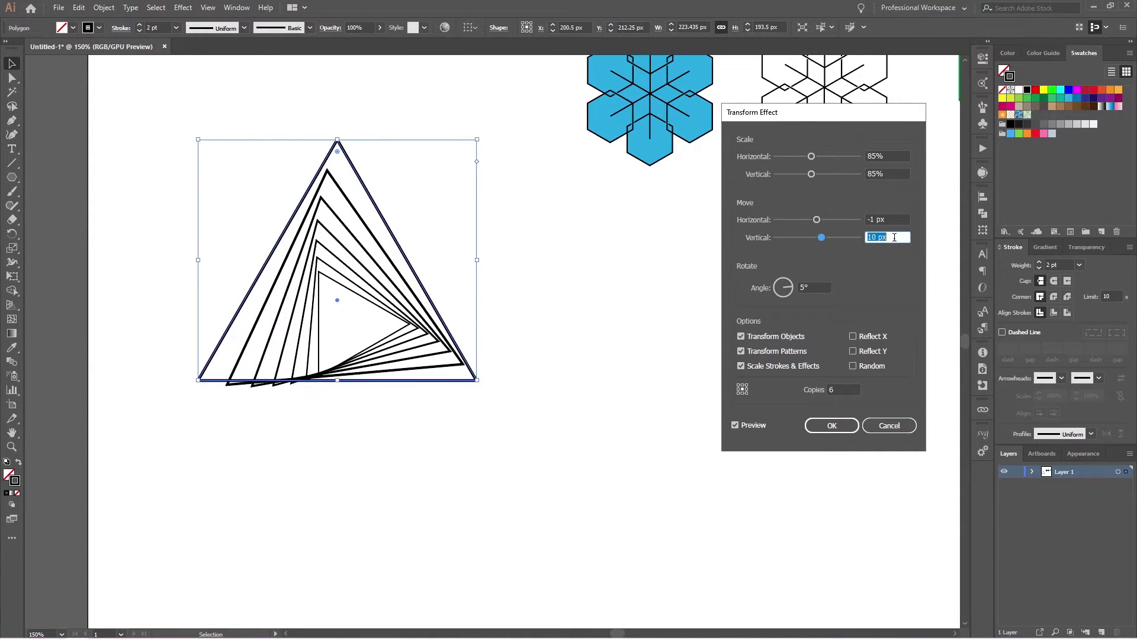
pyautogui.press('Down')
pyautogui.press('Down')
pyautogui.press('Down')
pyautogui.press('Down')
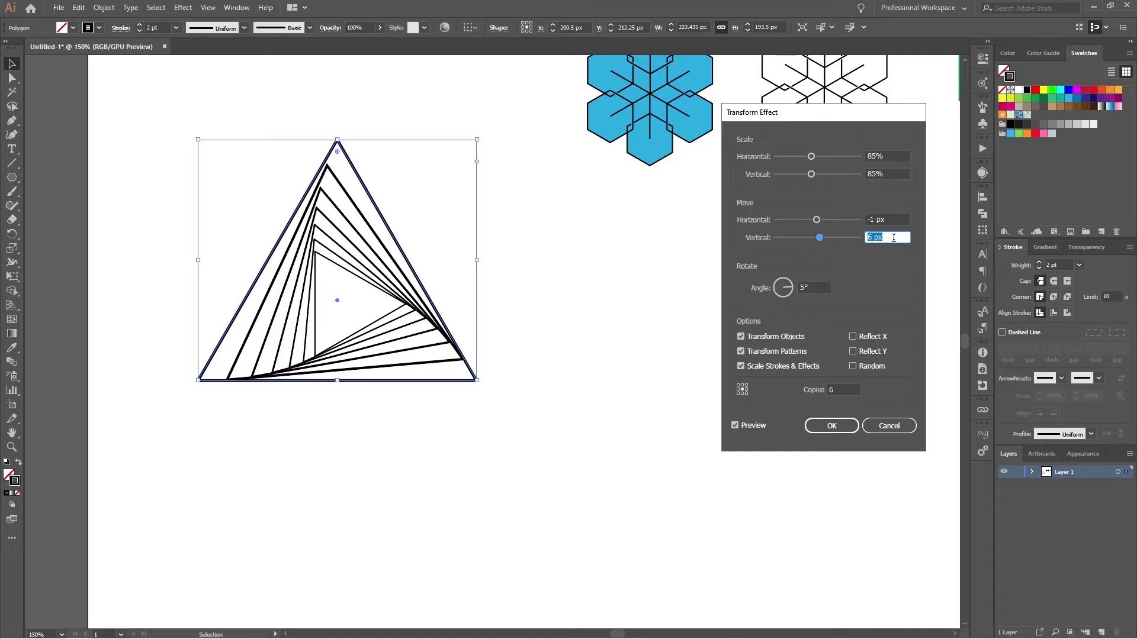
pyautogui.press('Down')
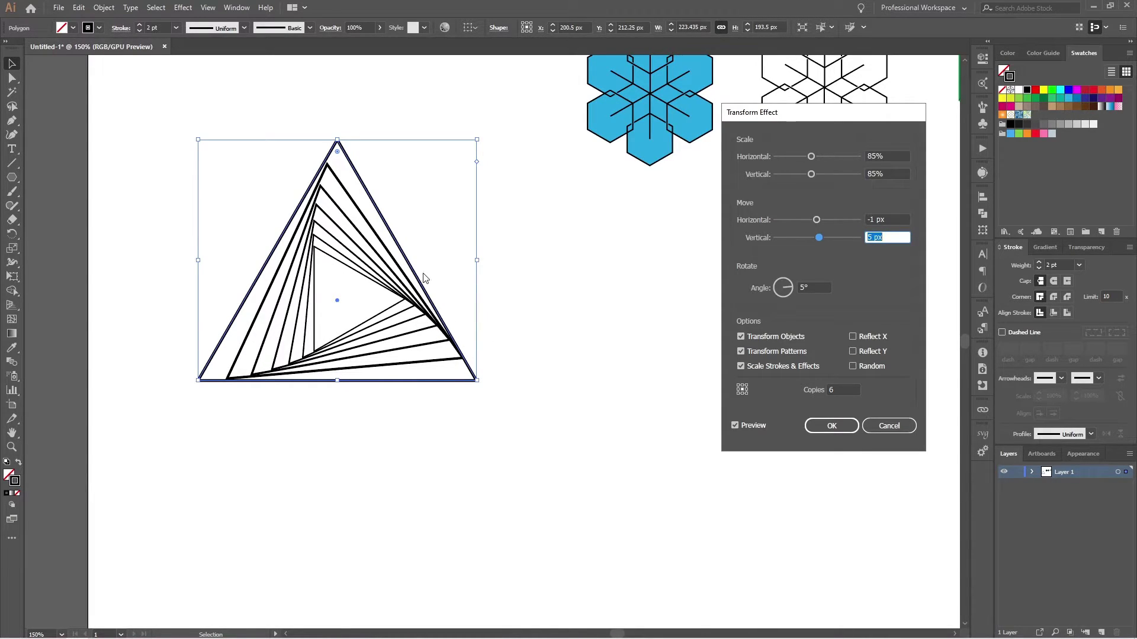
# - Set the Transform effect's horizontal move to -3 px
pyautogui.click(894, 219)
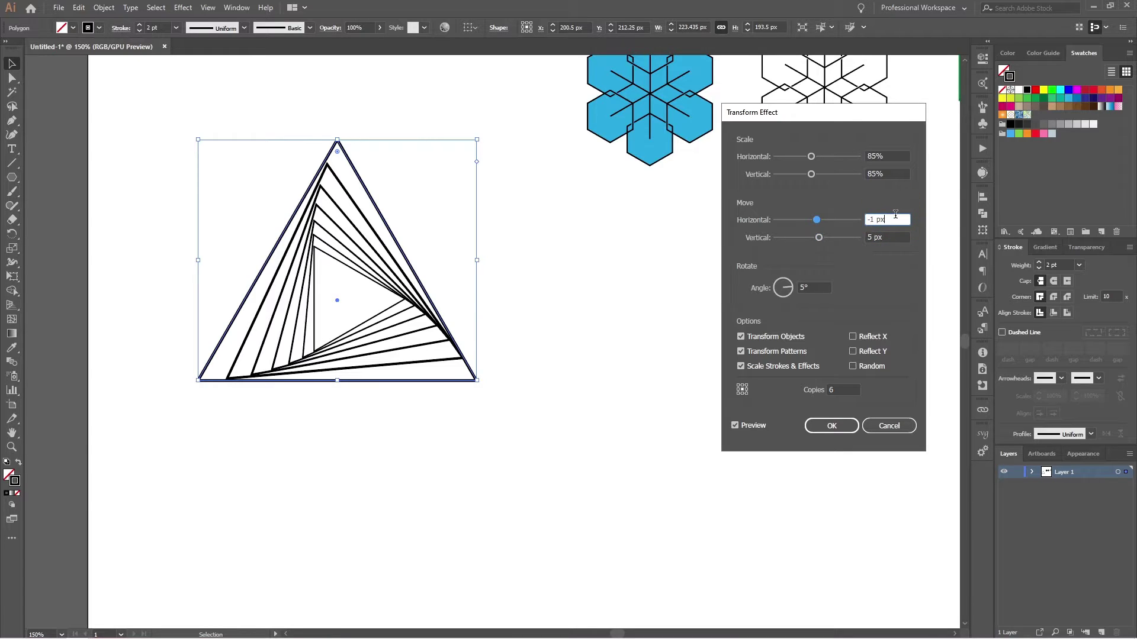
pyautogui.press('Down')
pyautogui.press('Down')
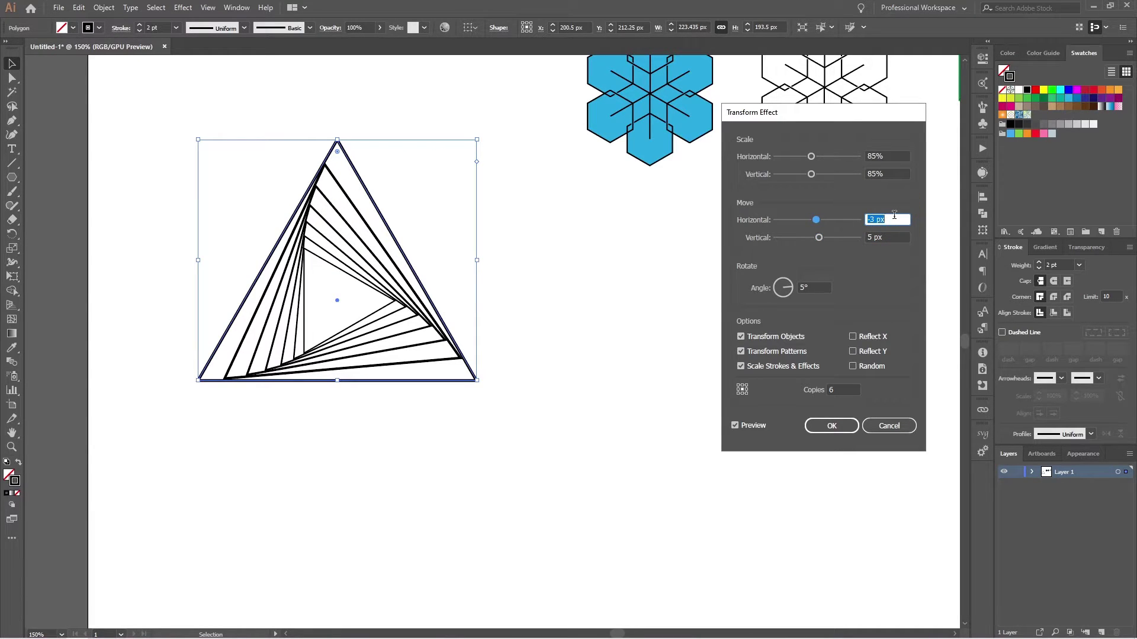
# - Raise the number of copies to 21 and apply the Transform effect to the triangle
pyautogui.click(837, 393)
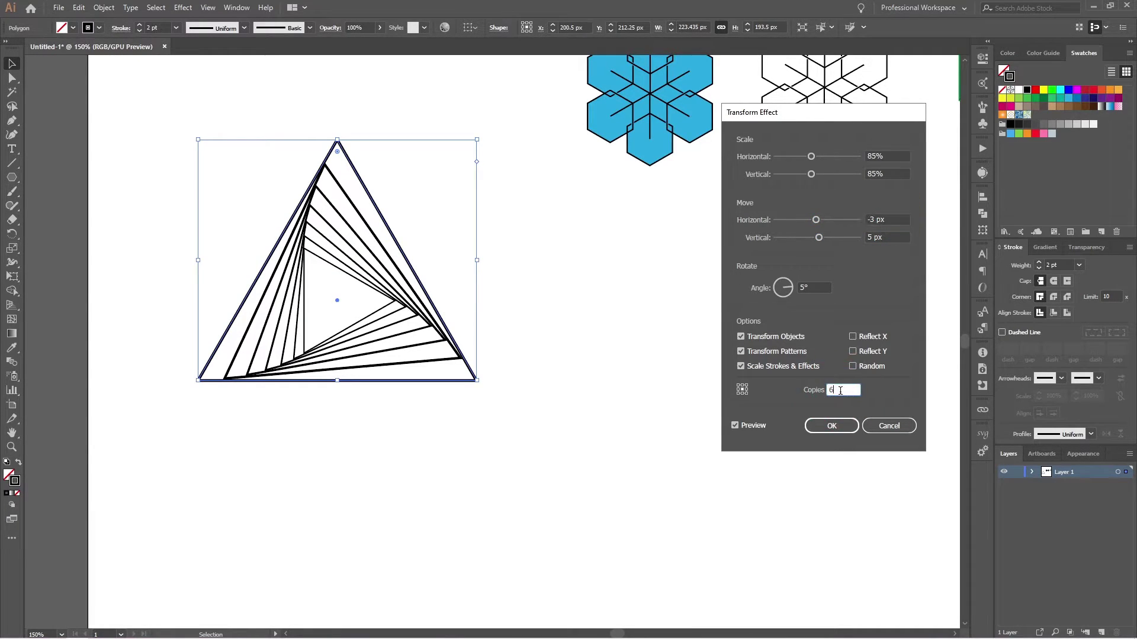
pyautogui.press('Up')
pyautogui.press('Up')
pyautogui.press('Up')
pyautogui.press('Up')
pyautogui.press('Up')
pyautogui.press('Up')
pyautogui.press('Up')
pyautogui.press('Up')
pyautogui.press('Up')
pyautogui.press('Up')
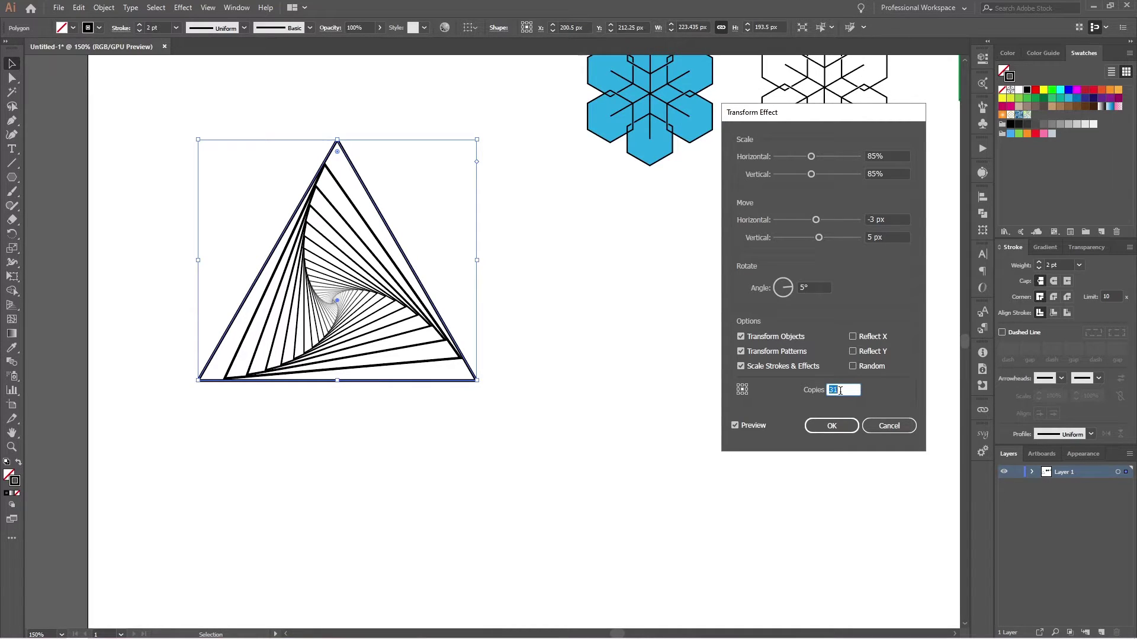
pyautogui.click(832, 428)
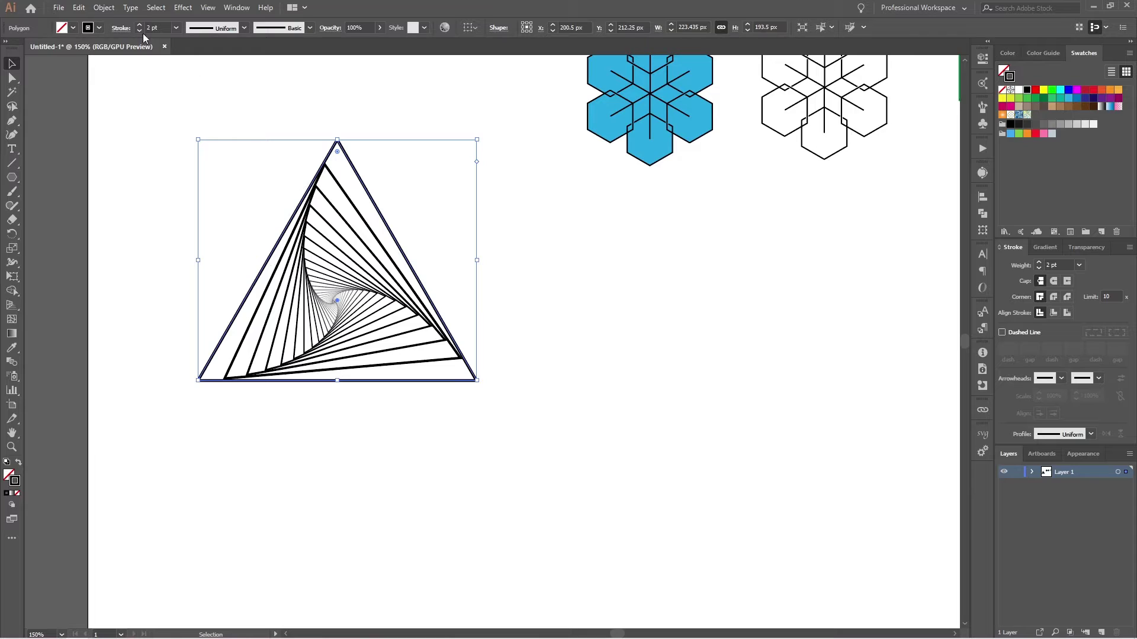
# - Expand the spiral triangle's appearance, and expand its fill and stroke into shapes
pyautogui.click(104, 8)
pyautogui.click(133, 151)
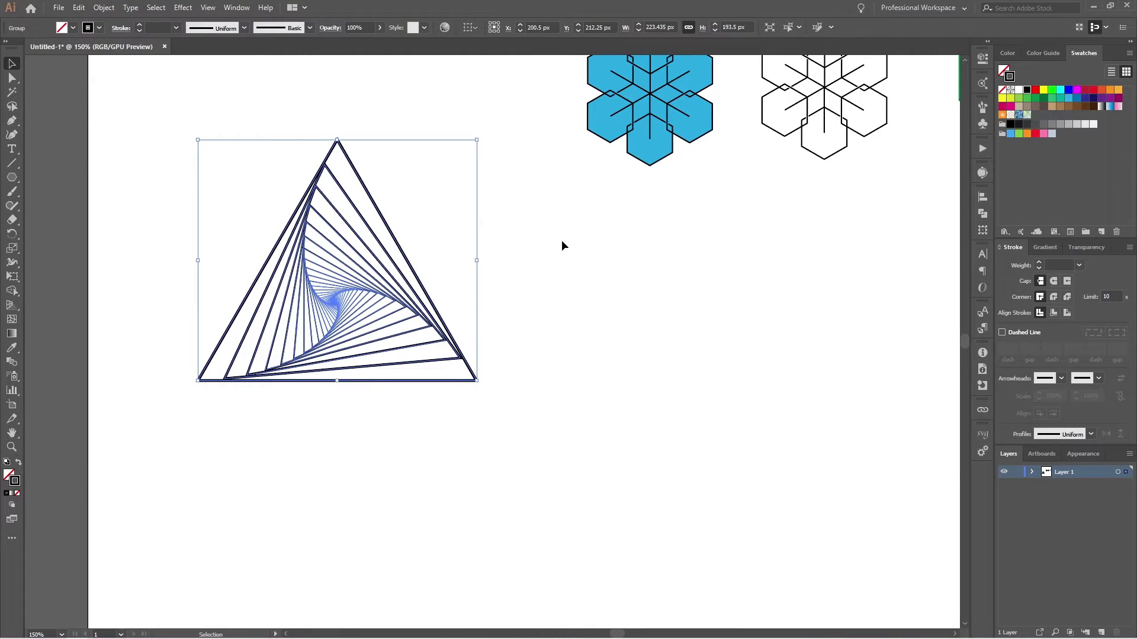
pyautogui.click(104, 8)
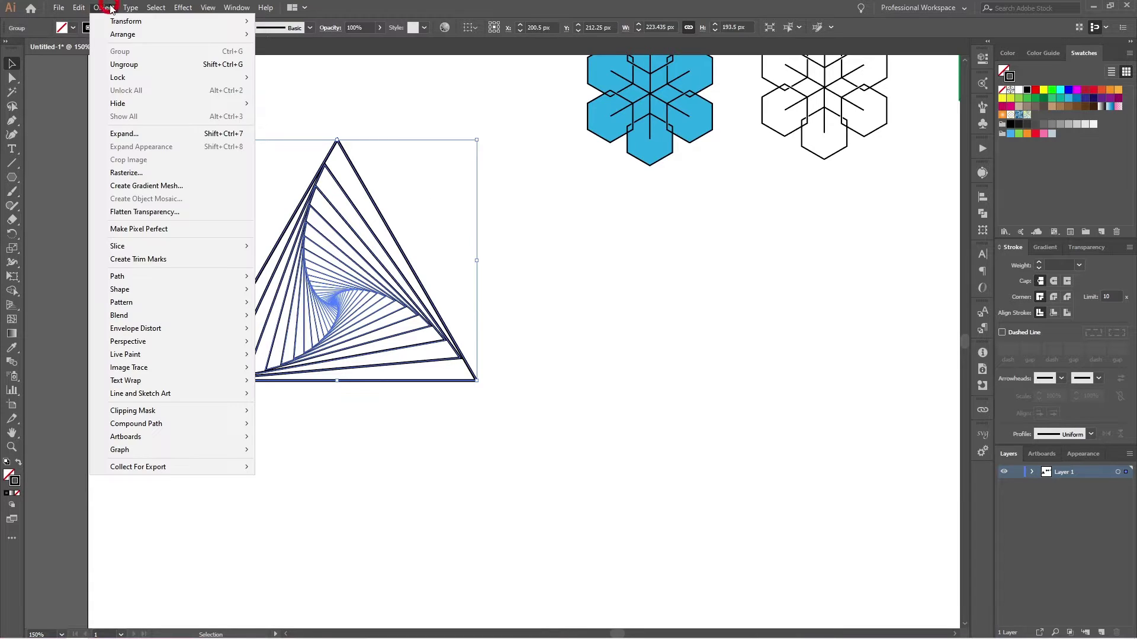
pyautogui.click(138, 135)
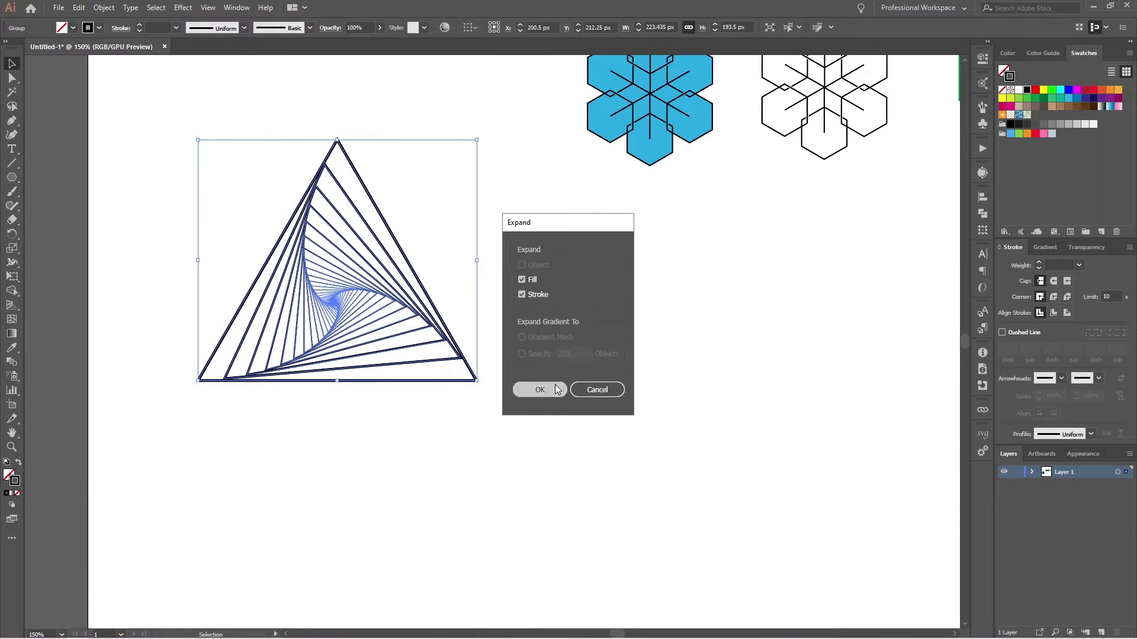
pyautogui.click(533, 389)
pyautogui.click(515, 335)
# - Select the expanded spiral triangle, fill it with the red swatch, and deselect it
pyautogui.moveTo(438, 243); pyautogui.dragTo(132, 467)
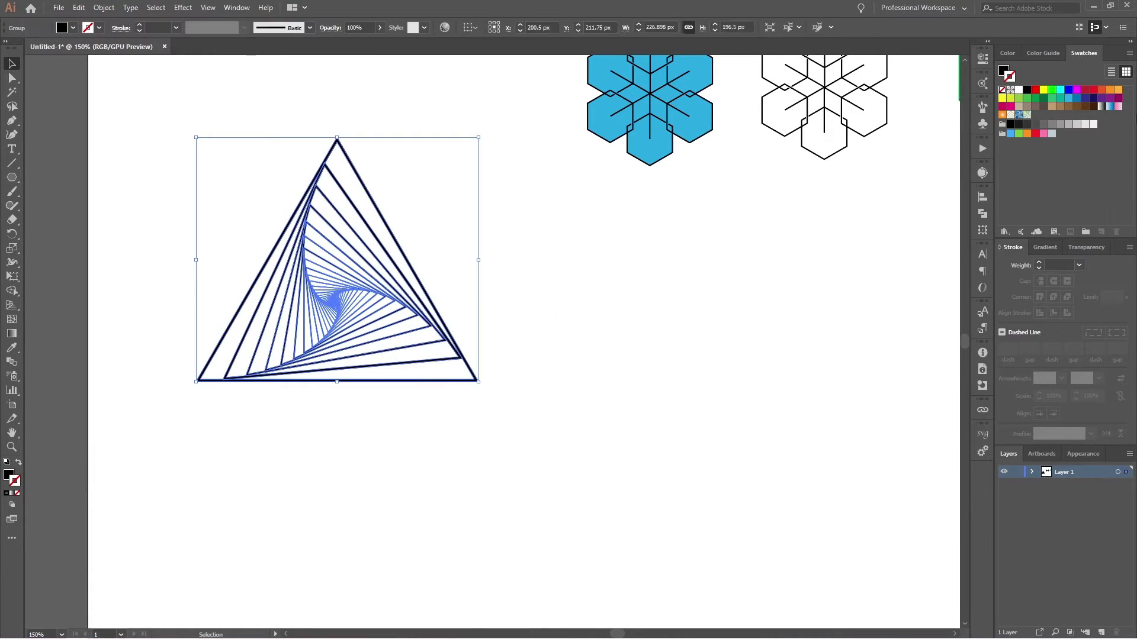
pyautogui.click(1002, 72)
pyautogui.click(672, 281)
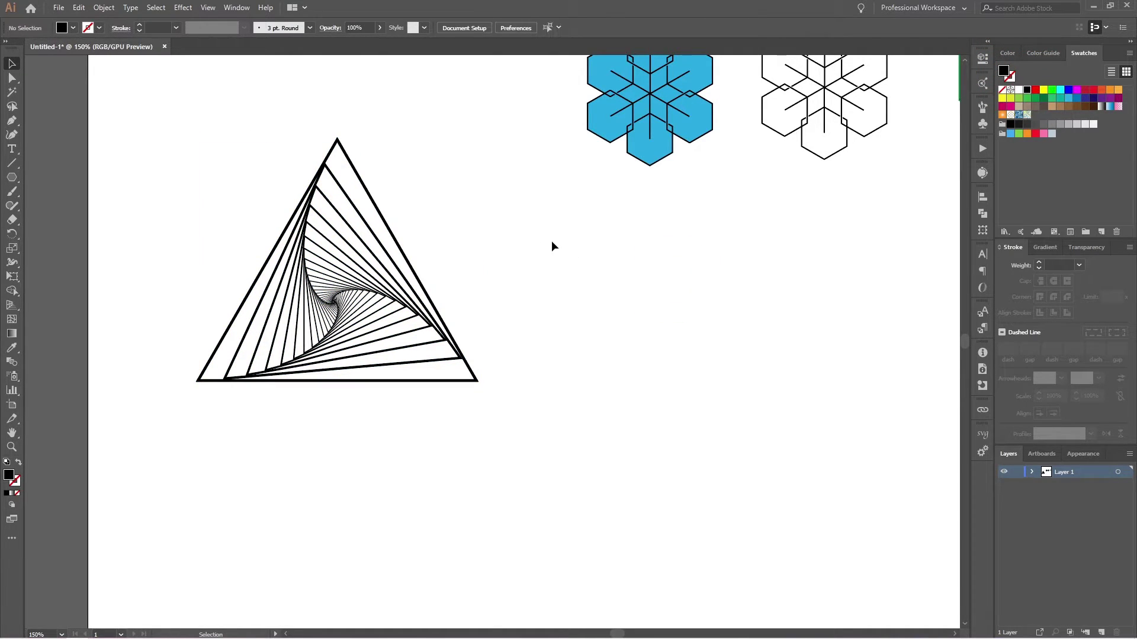
pyautogui.moveTo(531, 236); pyautogui.dragTo(287, 430)
pyautogui.click(1035, 89)
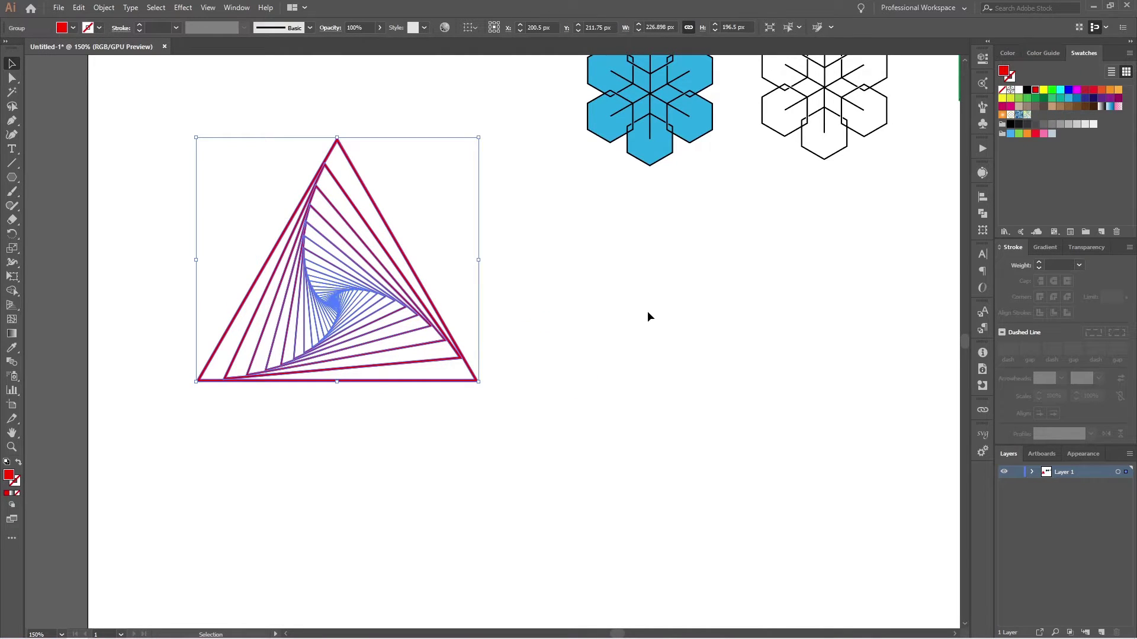
pyautogui.click(324, 399)
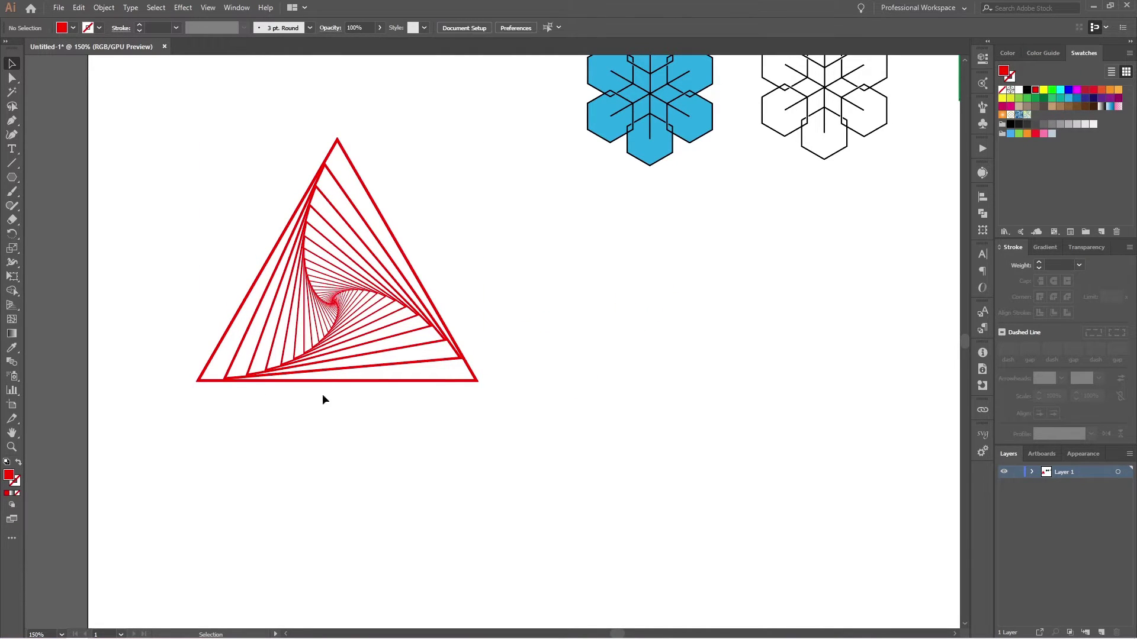
# - Recolour the red spiral triangle with the light blue swatch and deselect it
pyautogui.click(410, 338)
pyautogui.click(1069, 98)
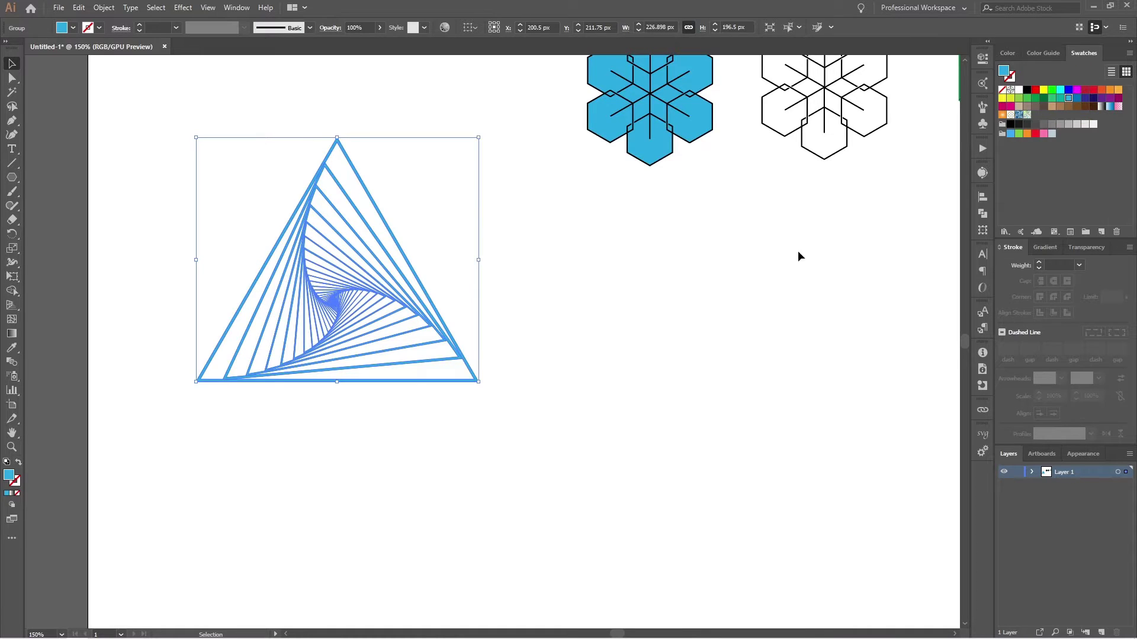
pyautogui.click(800, 254)
# - Move the blue spiral triangle below the hexagon designs and place a duplicate in the empty area beside it
pyautogui.click(440, 347)
pyautogui.moveTo(441, 336); pyautogui.dragTo(951, 350)
pyautogui.moveTo(826, 311); pyautogui.dragTo(314, 328)
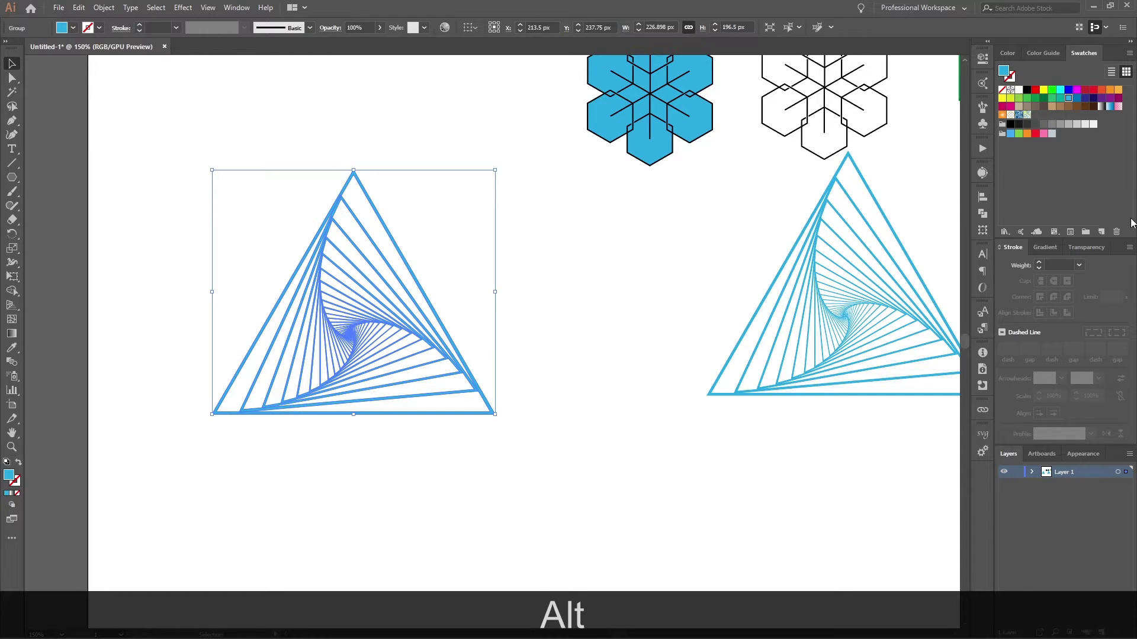
# - Fill the duplicated spiral triangle with a linear gradient running from orange to magenta
pyautogui.click(1050, 255)
pyautogui.click(1006, 270)
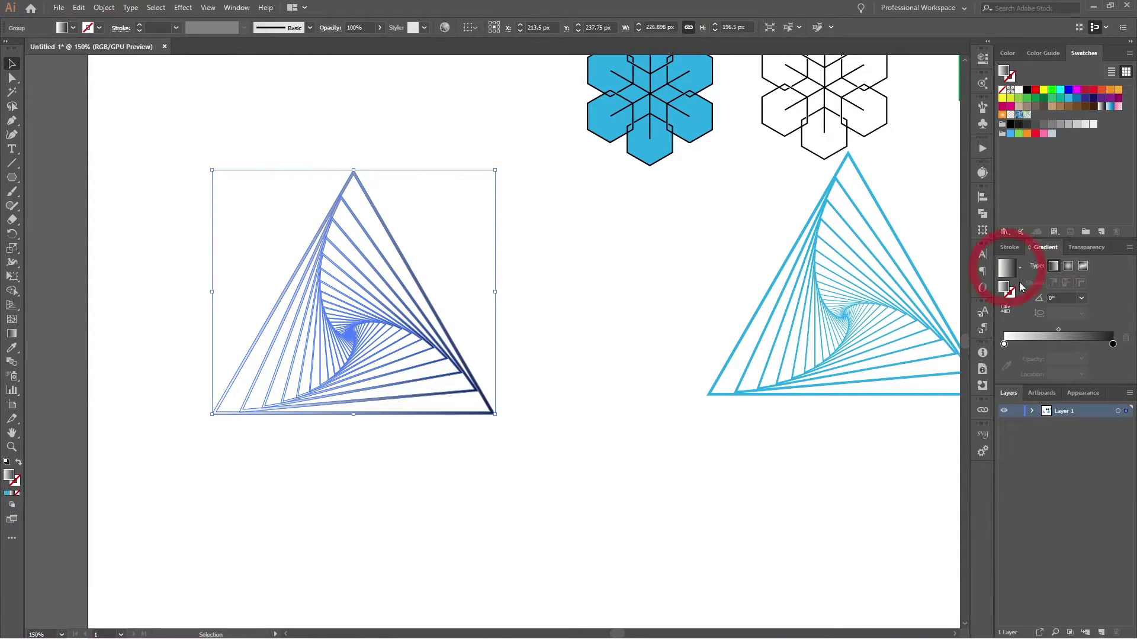
pyautogui.doubleClick(1004, 344)
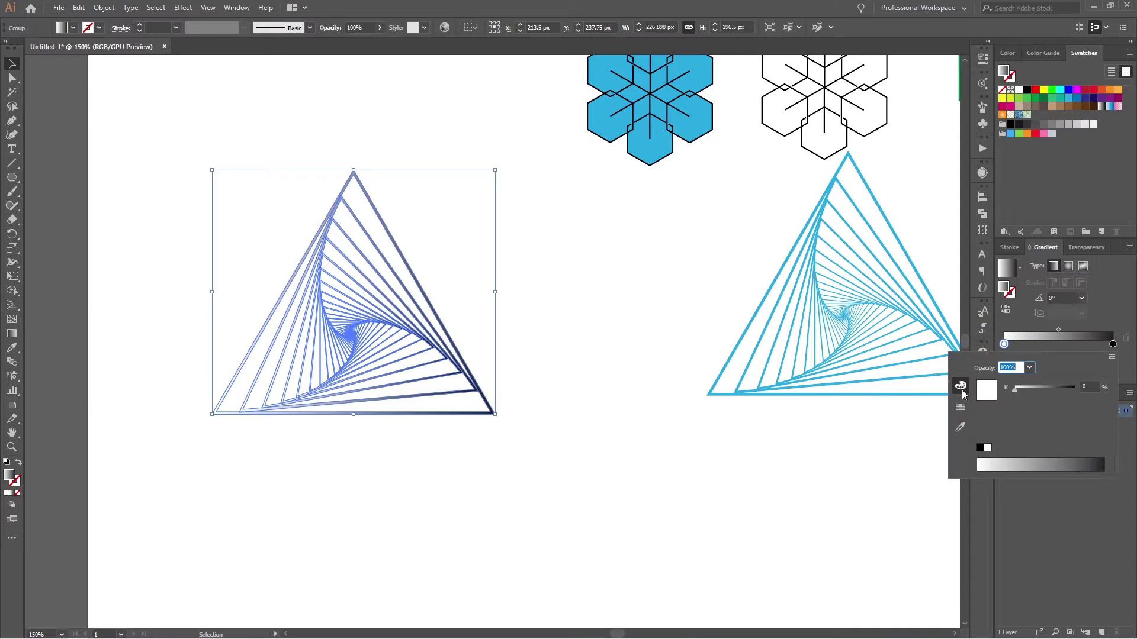
pyautogui.click(960, 406)
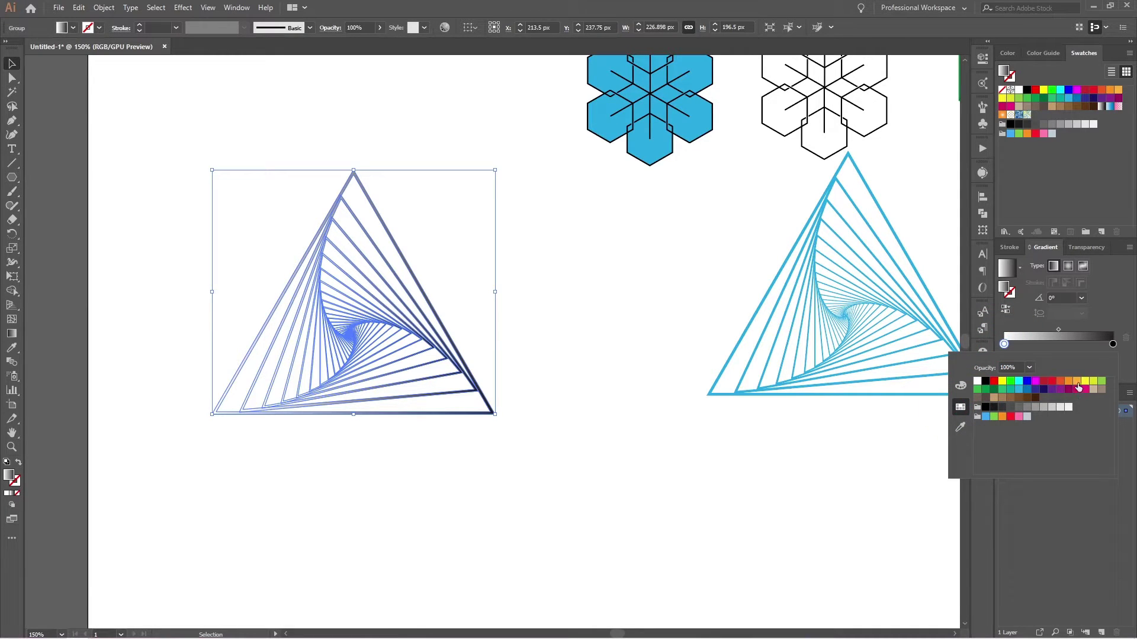
pyautogui.click(1069, 381)
pyautogui.doubleClick(1113, 345)
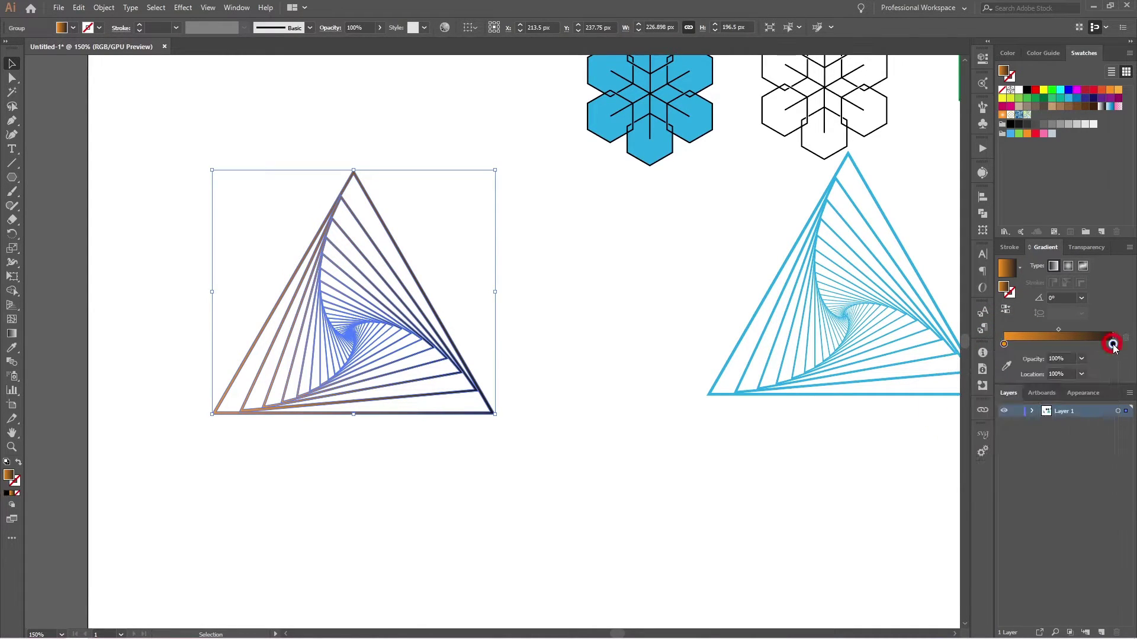
pyautogui.click(1084, 389)
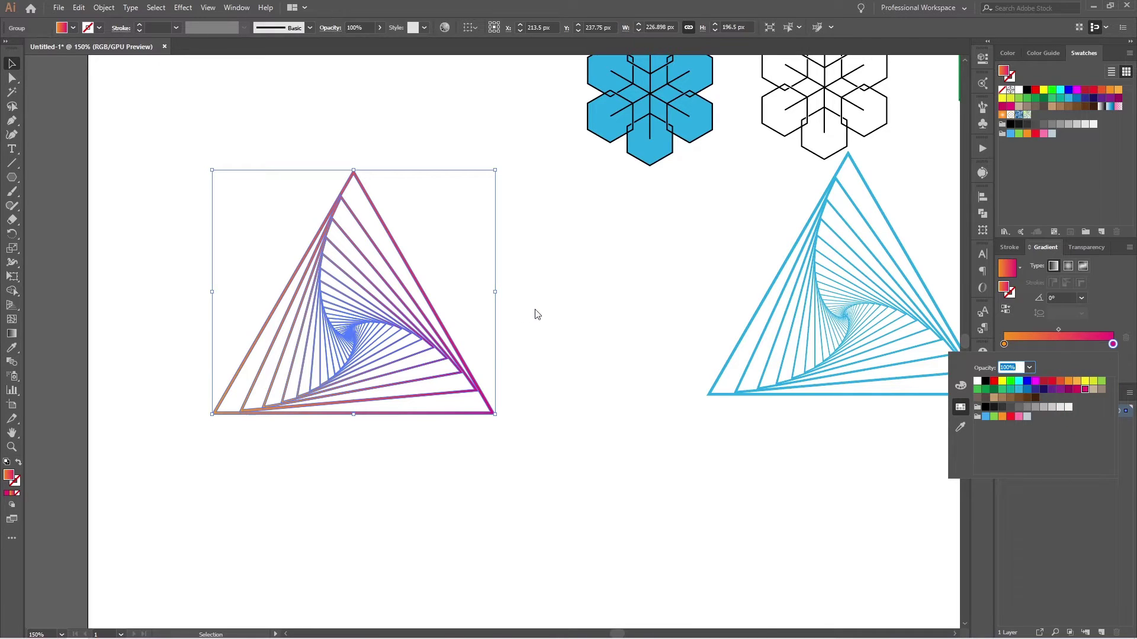
# - Change the duplicated triangle's orange-to-magenta gradient to radial and deselect it
pyautogui.click(1068, 267)
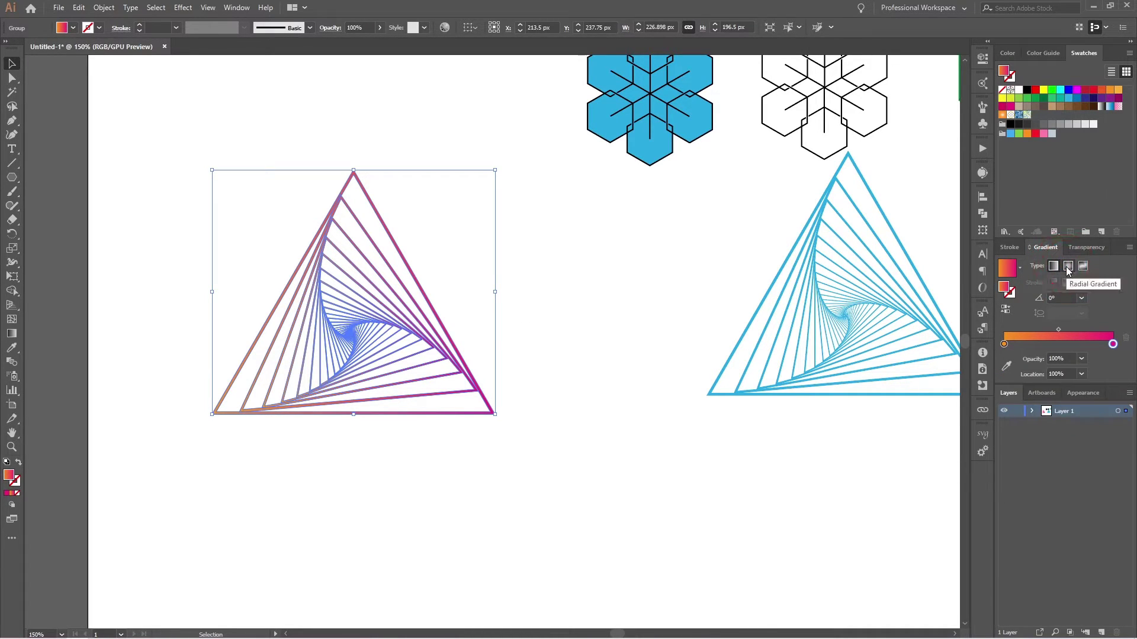
pyautogui.click(1069, 269)
pyautogui.click(595, 342)
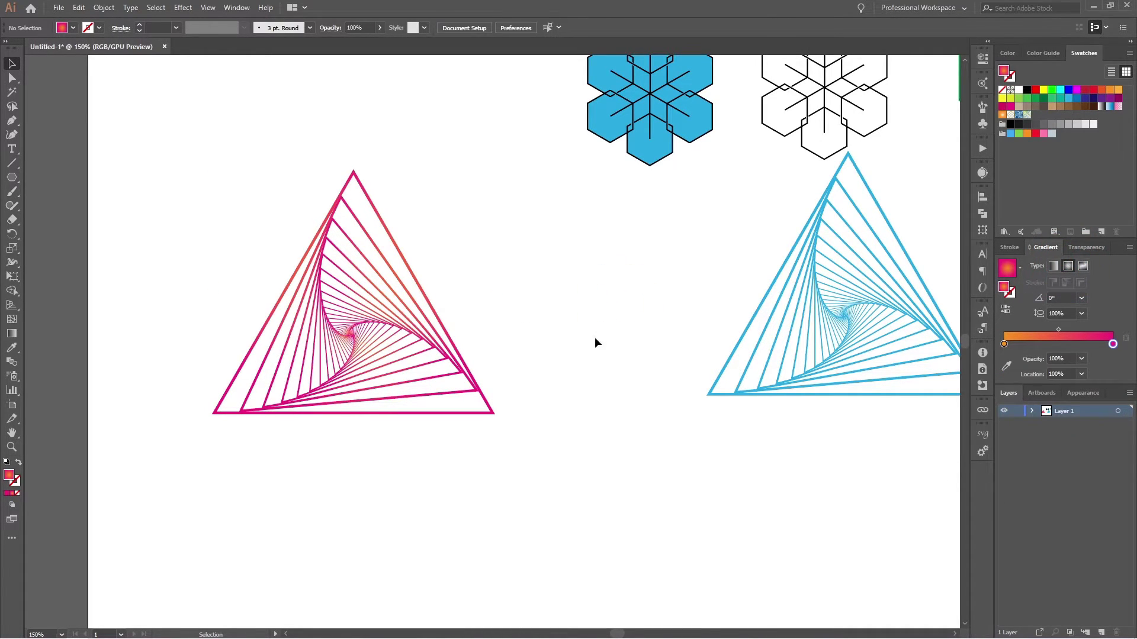
pyautogui.click(351, 309)
pyautogui.click(554, 314)
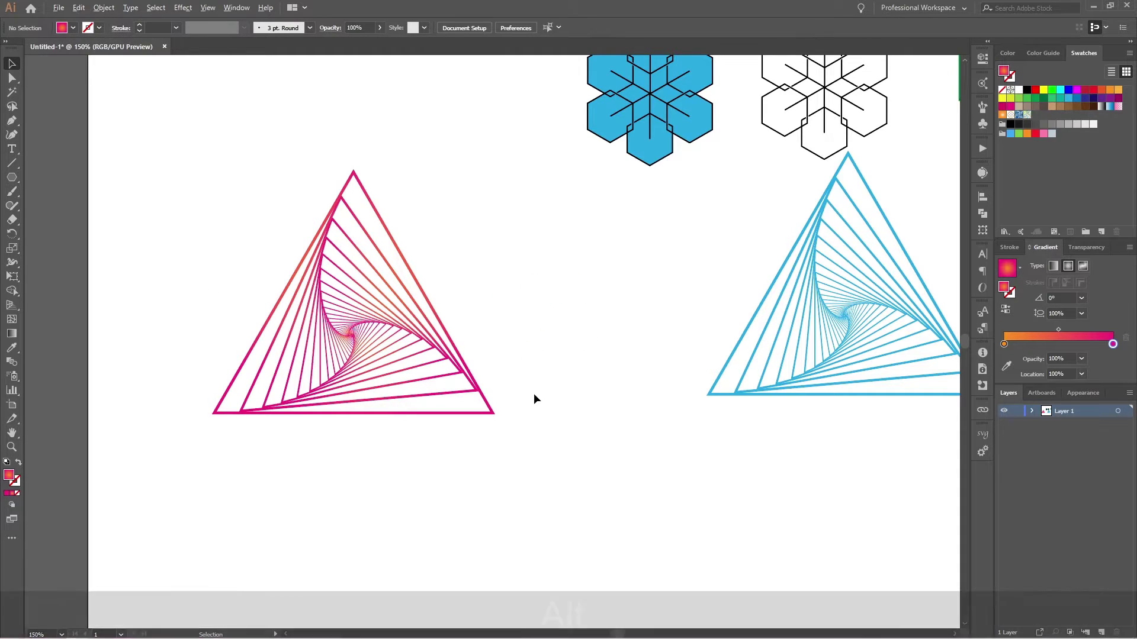
# - Select both spiral triangles and scale them down proportionally to roughly a quarter of their size
pyautogui.scroll(-1, 534, 393)
pyautogui.click(487, 385)
pyautogui.click(527, 353)
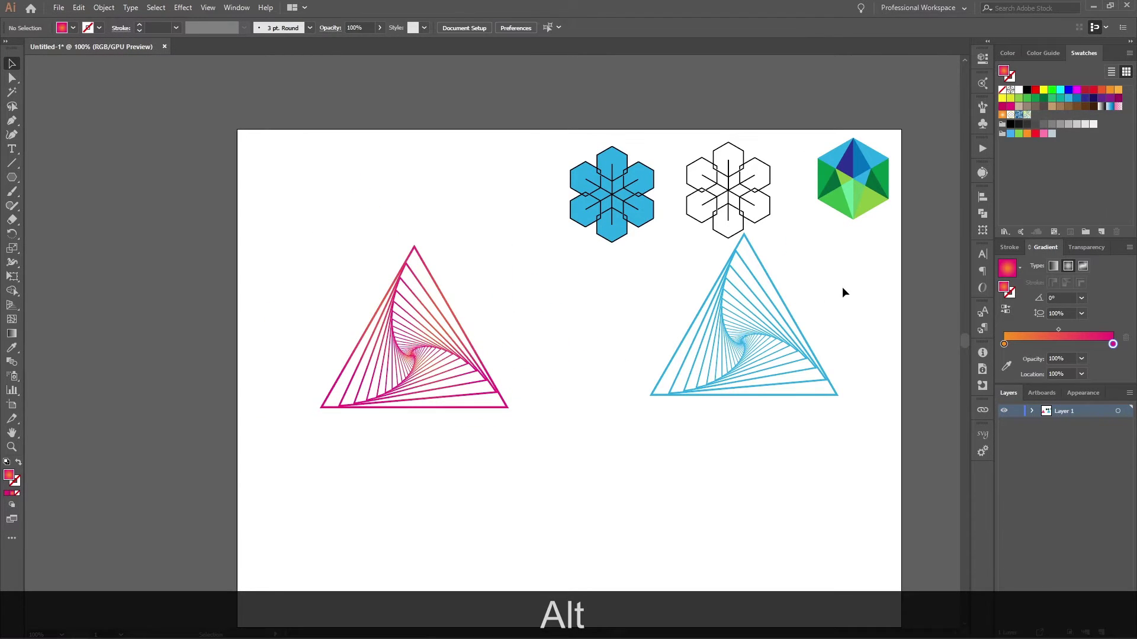
pyautogui.moveTo(842, 287); pyautogui.dragTo(311, 452)
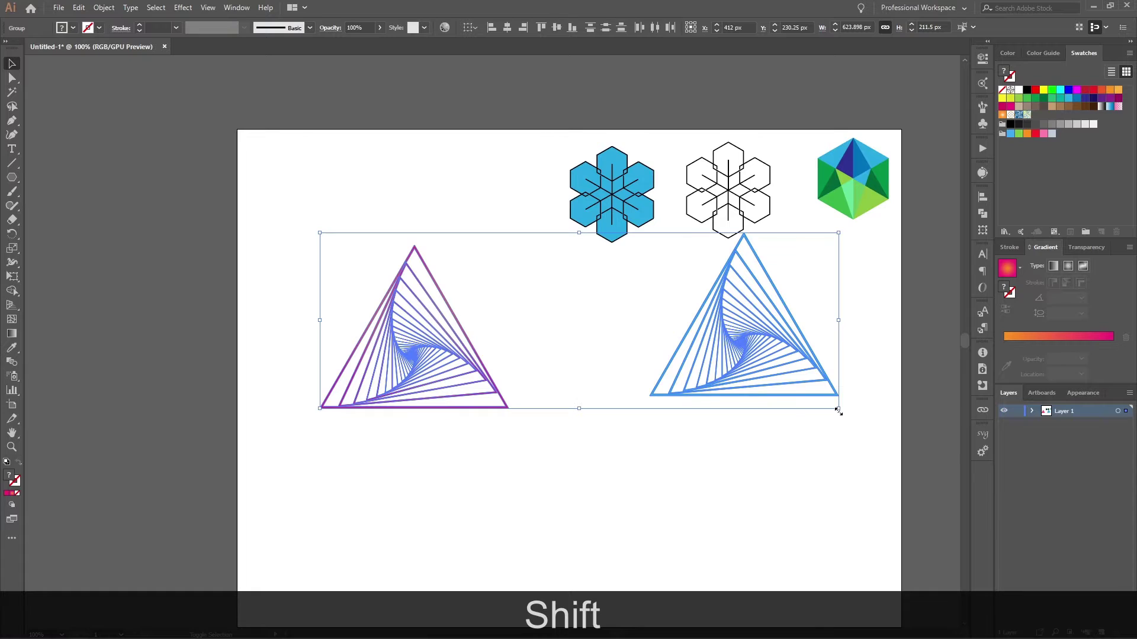
pyautogui.moveTo(838, 410); pyautogui.dragTo(457, 325)
# - Line up the small blue and magenta spiral triangles beside the blue hexagon snowflake and deselect them
pyautogui.click(493, 345)
pyautogui.moveTo(445, 263); pyautogui.dragTo(536, 205)
pyautogui.click(339, 275)
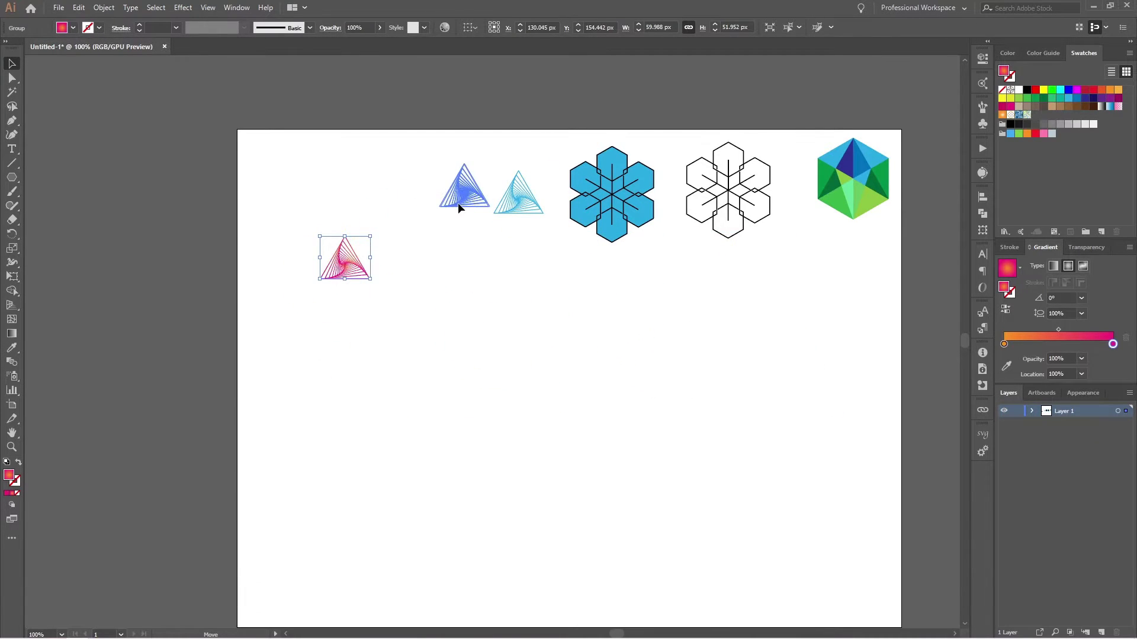
pyautogui.moveTo(458, 204); pyautogui.dragTo(454, 204)
pyautogui.click(509, 314)
# - Draw a circle about 218 px in diameter in the empty area below the finished designs
pyautogui.scroll(-1, 562, 332)
pyautogui.moveTo(586, 376); pyautogui.dragTo(516, 307)
pyautogui.scroll(3, 438, 285)
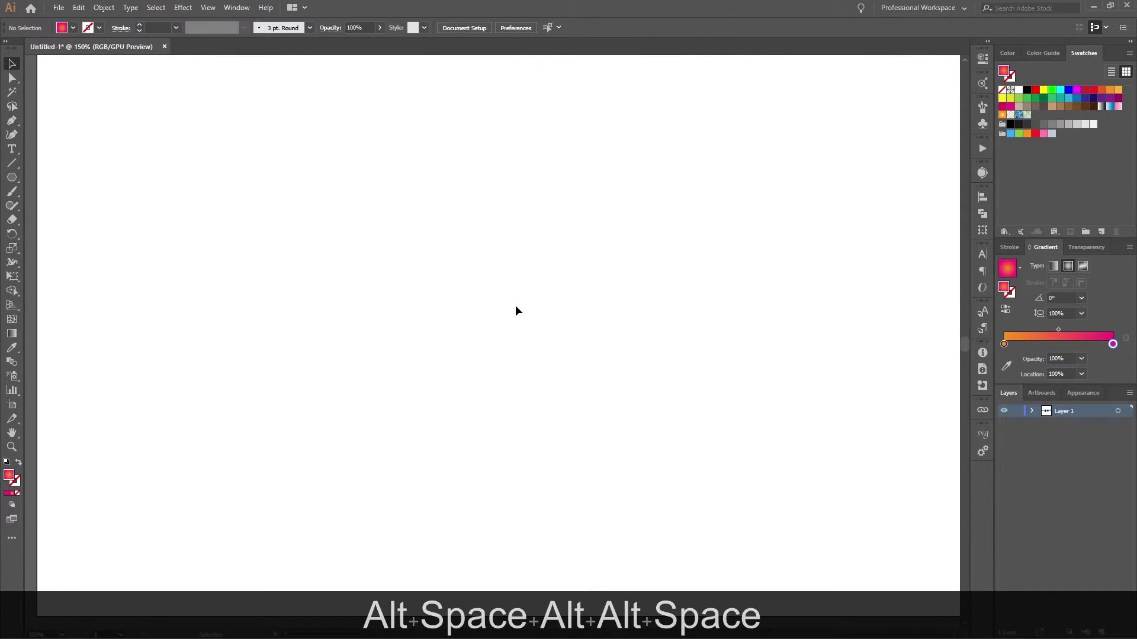
pyautogui.press('l')
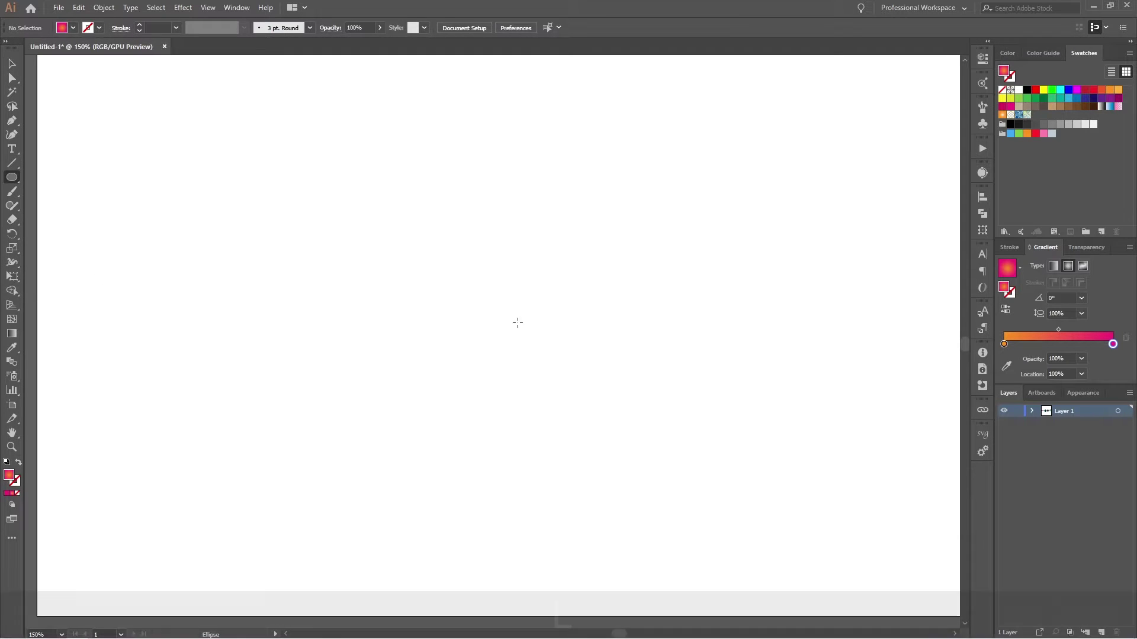
pyautogui.moveTo(411, 261); pyautogui.dragTo(546, 358)
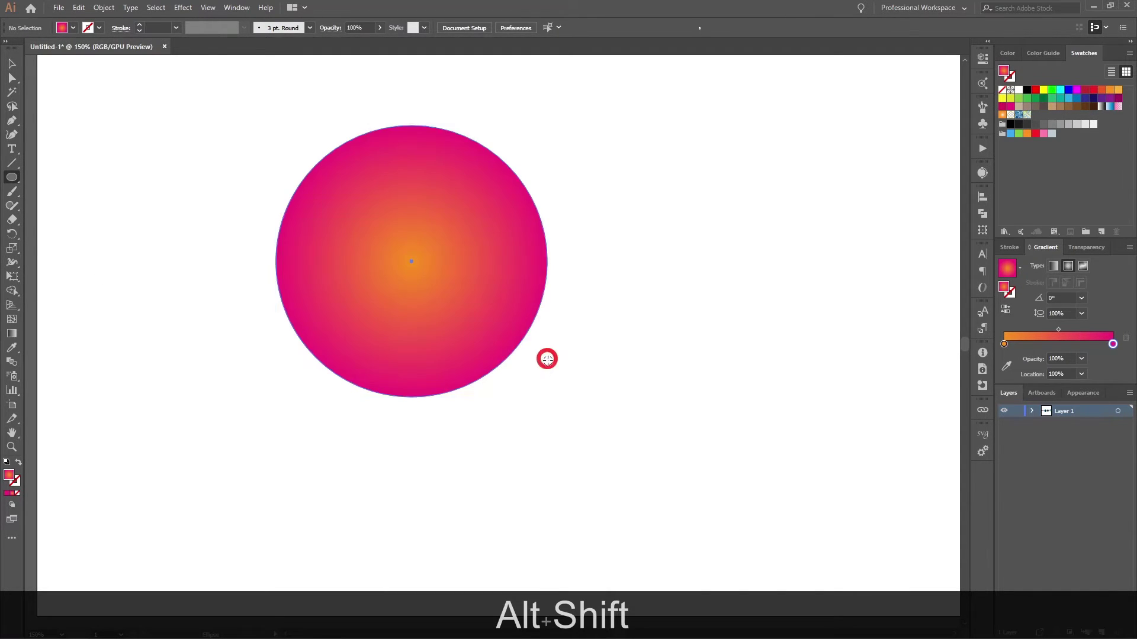
# - Give the circle a black stroke with no fill and deselect it
pyautogui.hotkey('shift', 'x')
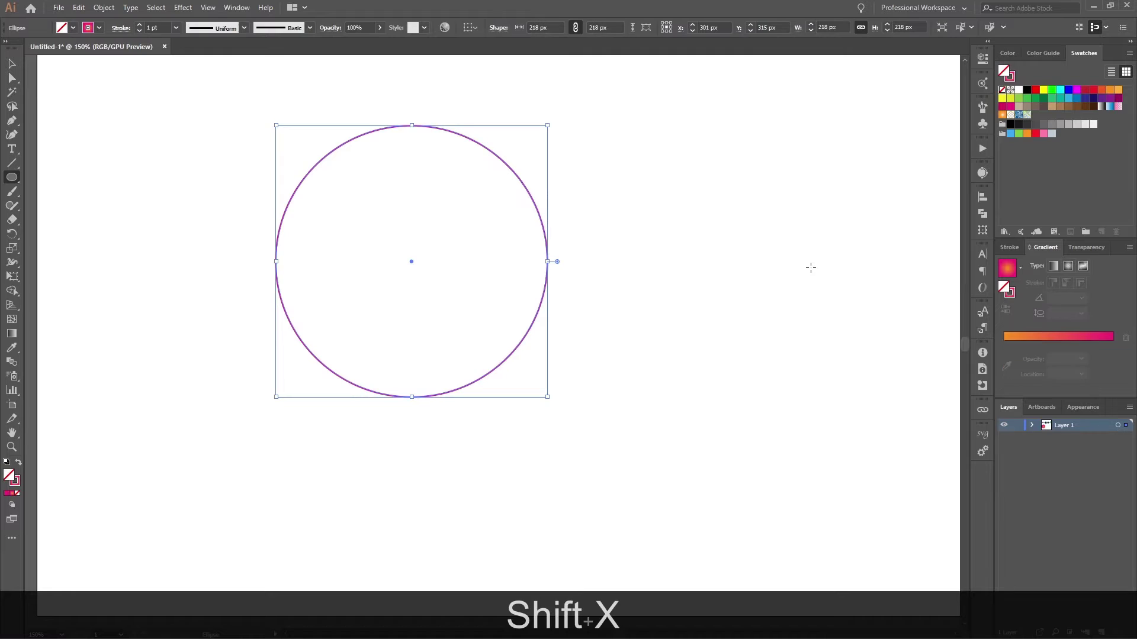
pyautogui.click(1027, 90)
pyautogui.press('v')
pyautogui.click(666, 218)
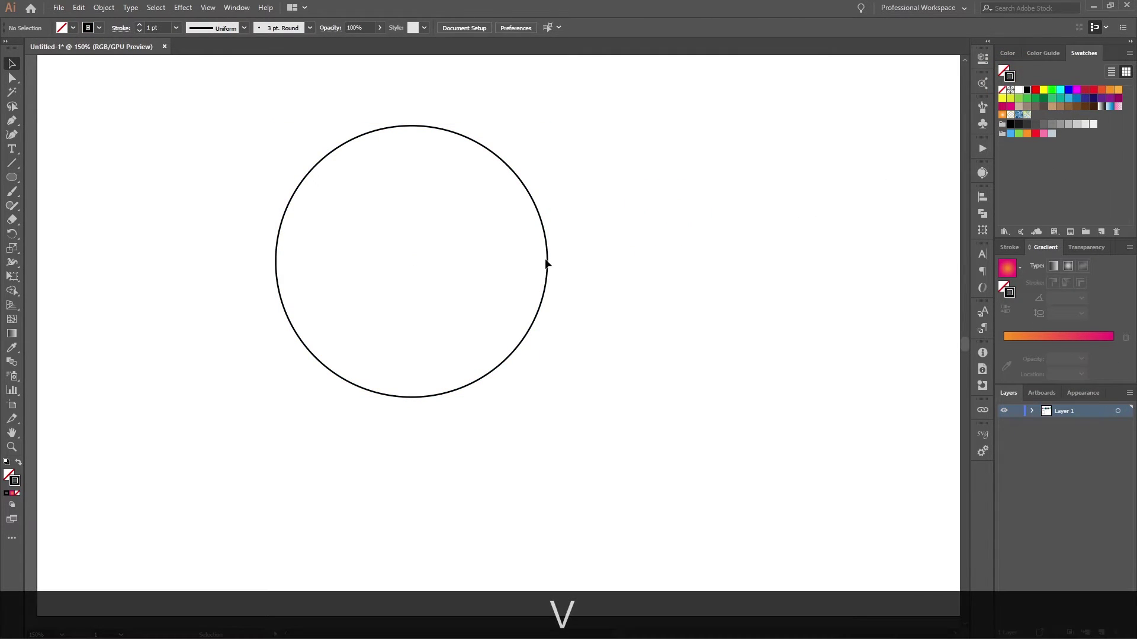
# - Copy the circle in place and shrink the copy about its centre to roughly 30% of the diameter
pyautogui.click(549, 264)
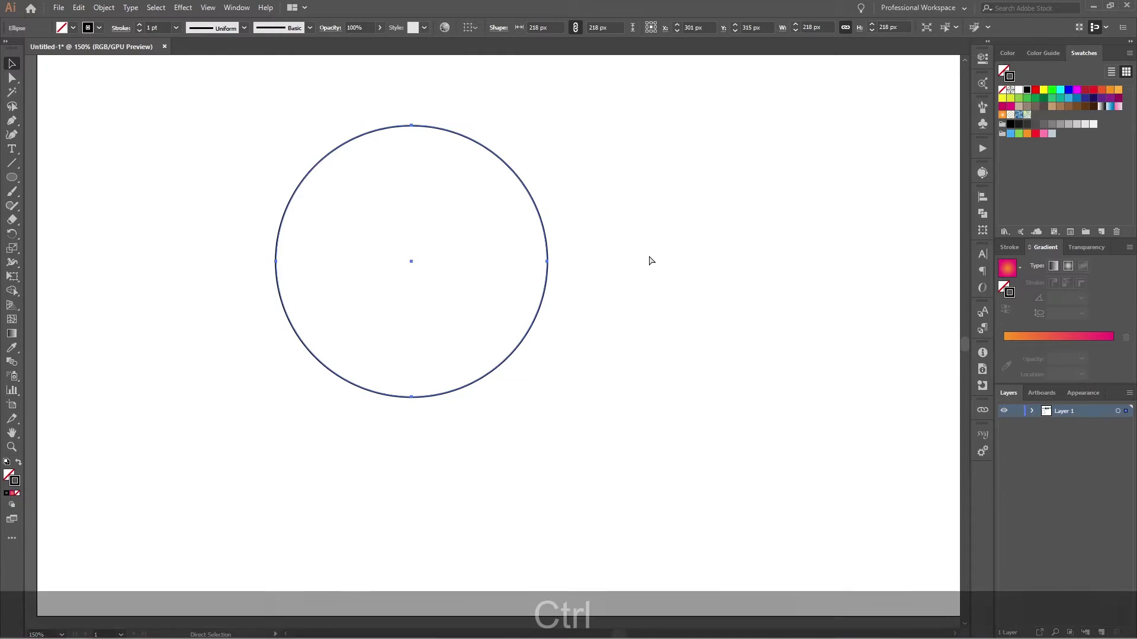
pyautogui.hotkey('ctrl', 'c')
pyautogui.hotkey('ctrl', 'f')
pyautogui.hotkey('alt', 'shift')
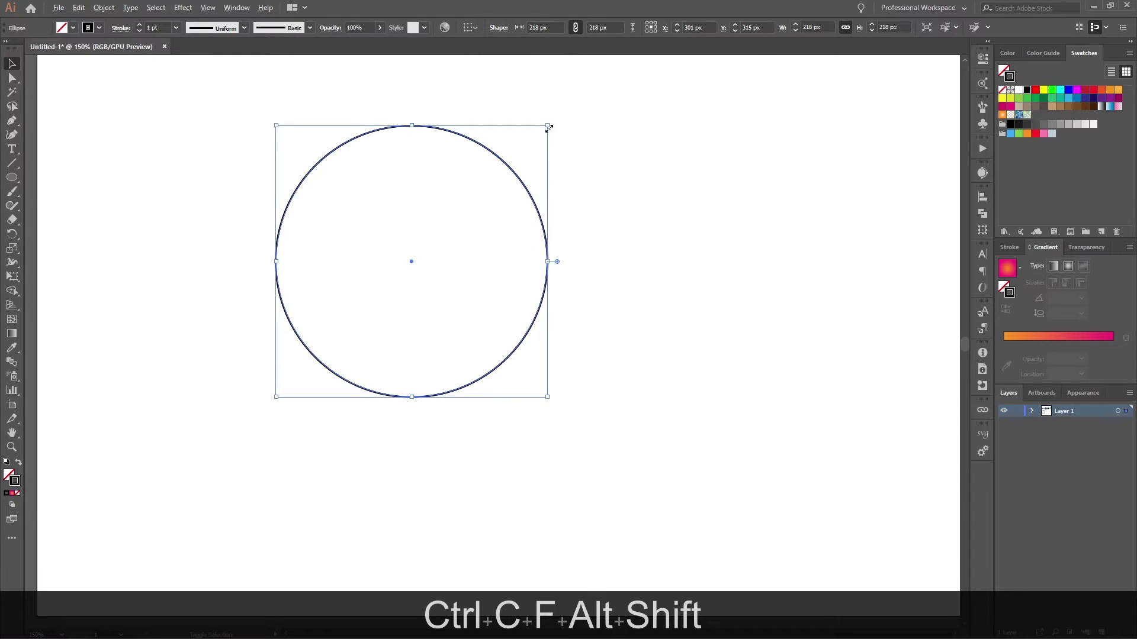
pyautogui.moveTo(548, 126); pyautogui.dragTo(486, 221)
pyautogui.click(691, 197)
# - Set the stroke weight of both concentric circles to 2 pt
pyautogui.moveTo(583, 260); pyautogui.dragTo(231, 70)
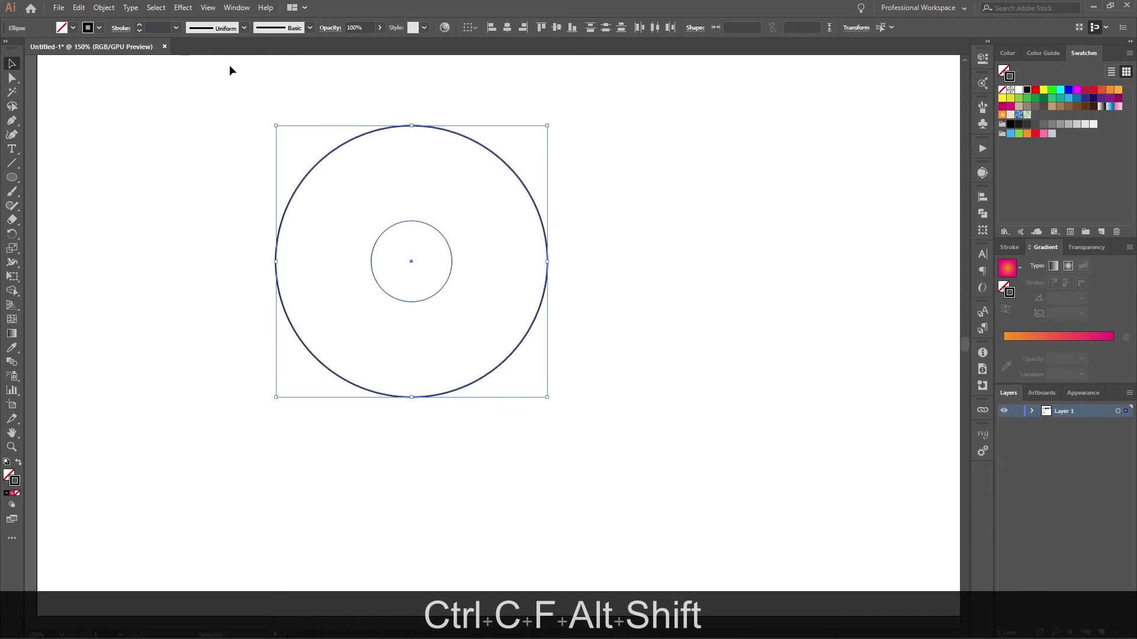
pyautogui.click(163, 24)
pyautogui.write('2')
pyautogui.press('Return')
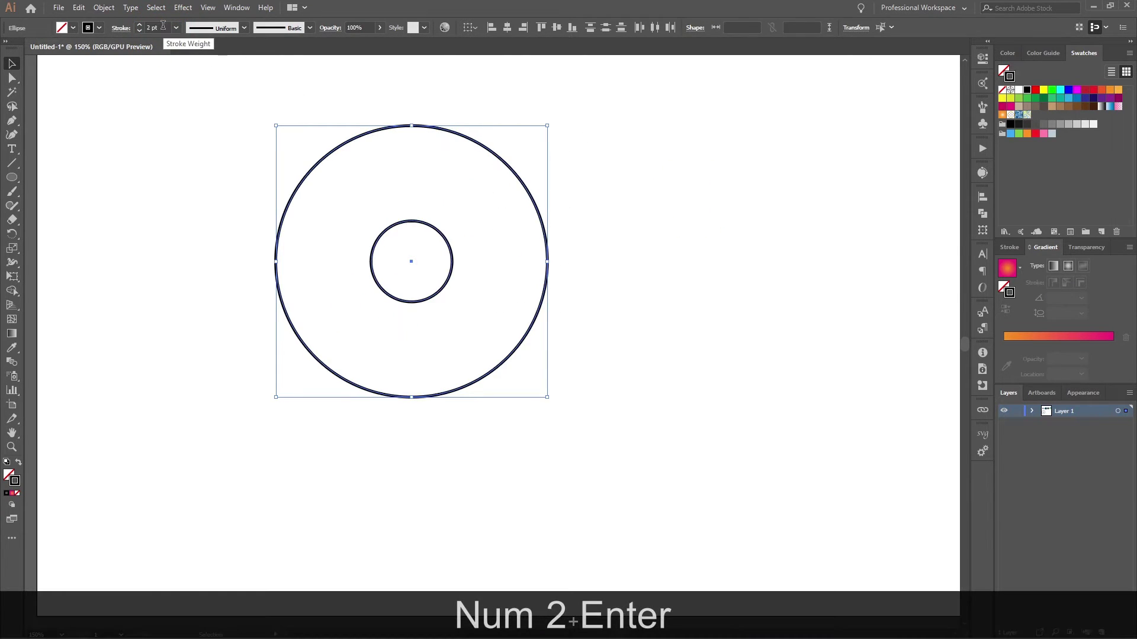
pyautogui.click(631, 230)
# - Turn on Smart Guides and draw a vertical and a horizontal diameter line between the large circle's anchor points
pyautogui.click(12, 163)
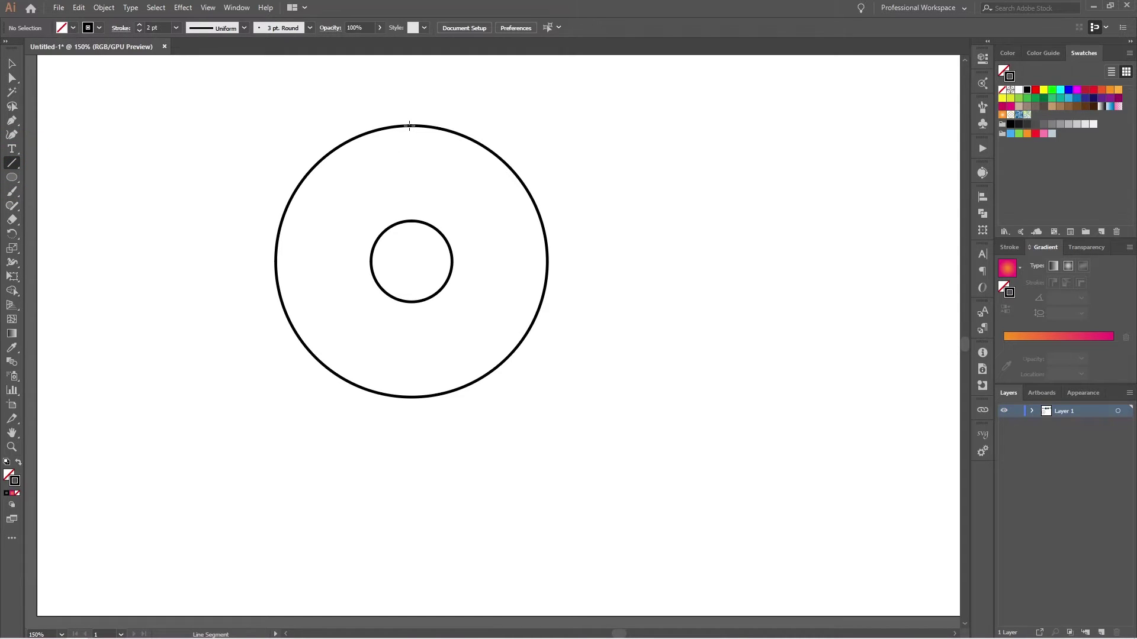
pyautogui.click(208, 8)
pyautogui.click(279, 395)
pyautogui.moveTo(412, 261); pyautogui.dragTo(410, 138)
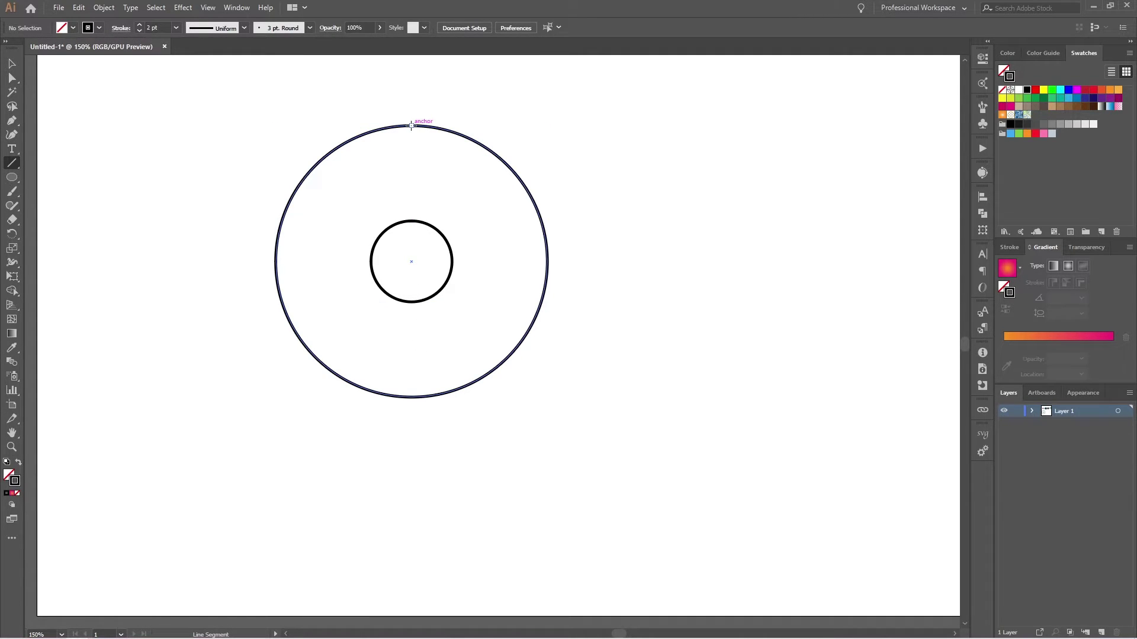
pyautogui.moveTo(411, 126); pyautogui.dragTo(411, 397)
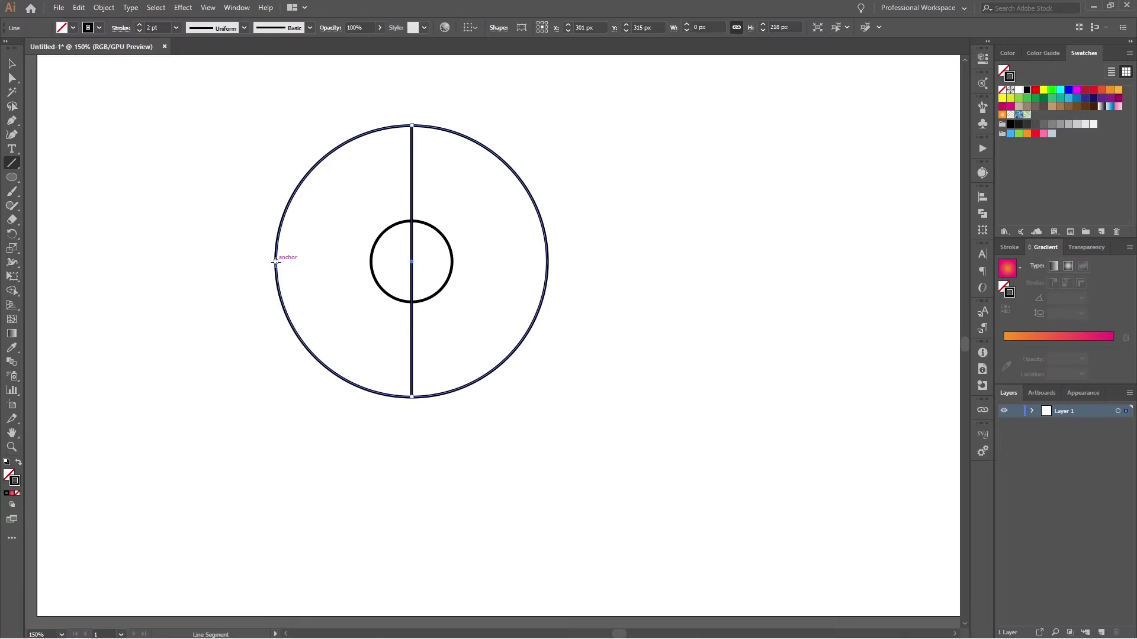
pyautogui.moveTo(276, 261); pyautogui.dragTo(548, 261)
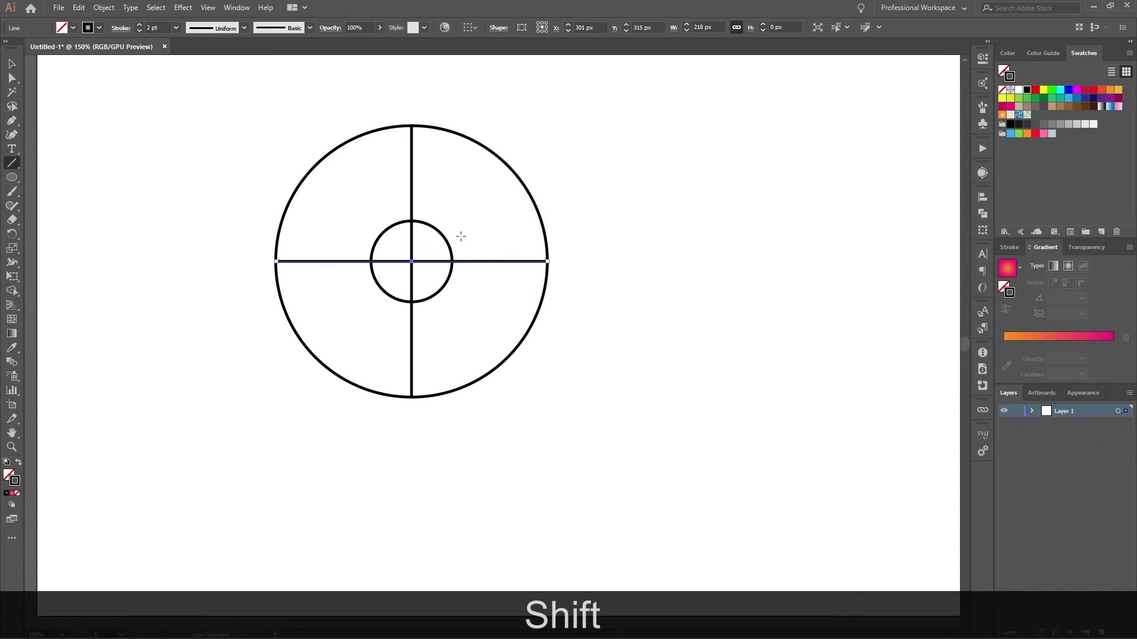
# - Convert the two crossing diameter lines into guides and lock them
pyautogui.press('a')
pyautogui.keyDown('shift'); pyautogui.click(412, 188); pyautogui.keyUp('shift')
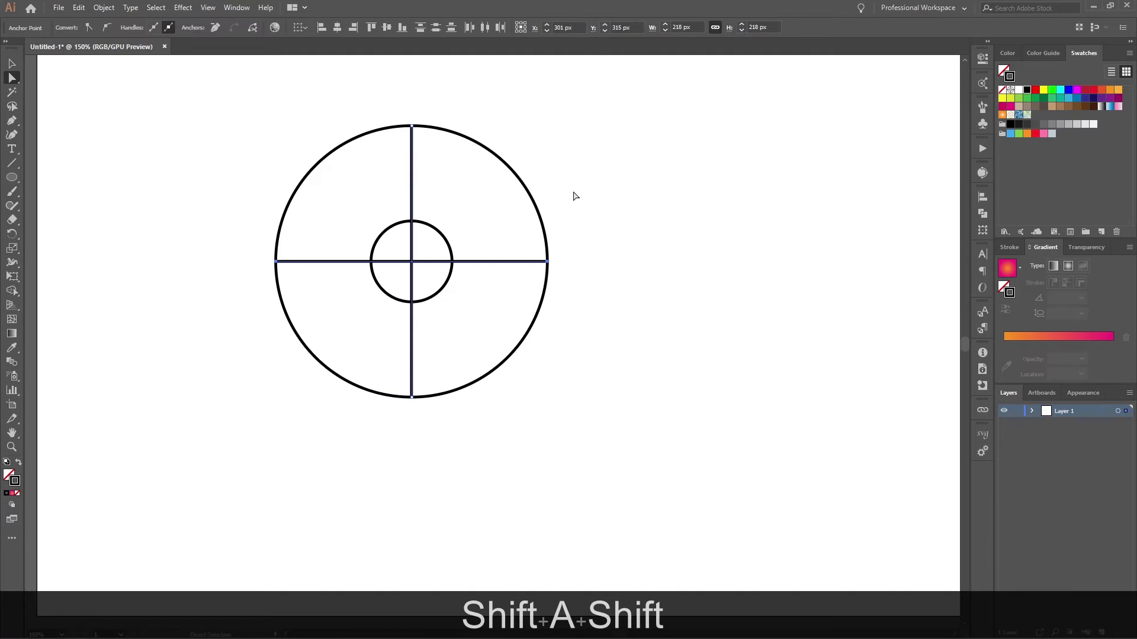
pyautogui.rightClick(412, 189)
pyautogui.click(465, 335)
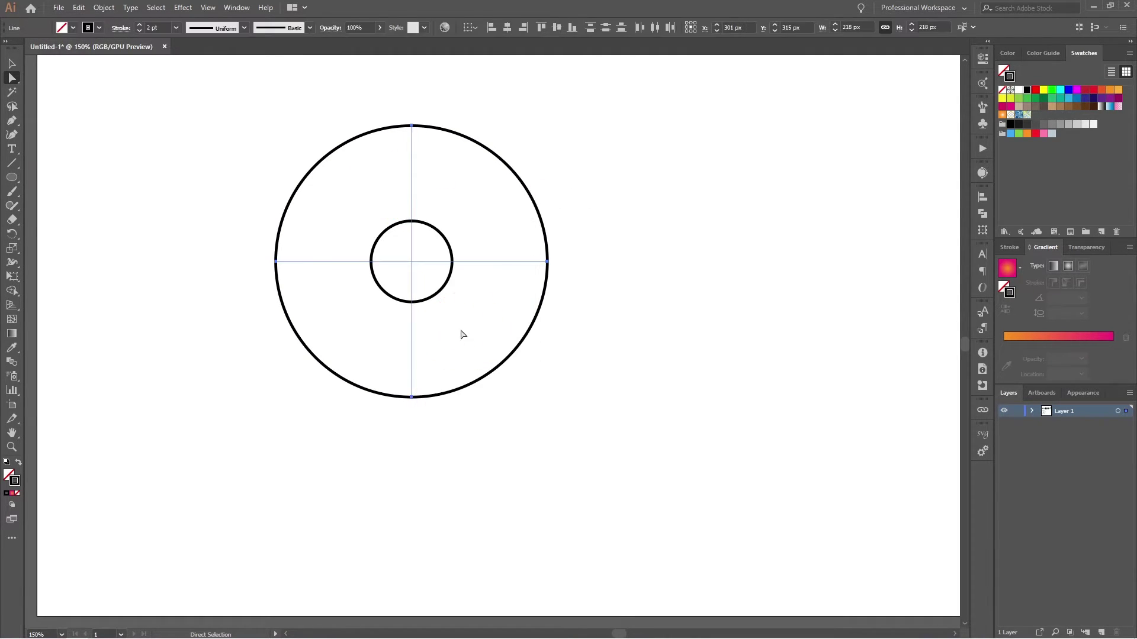
pyautogui.press('ctrl+KP_2')
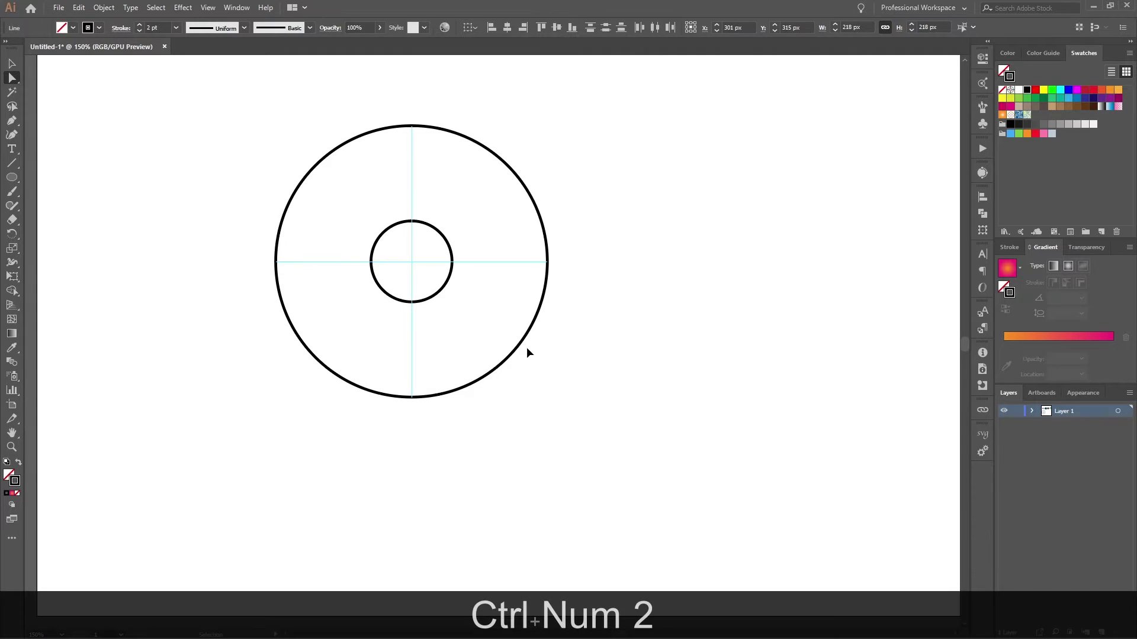
# - Duplicate the large circle about 76.5 px straight up so its lowest point meets the small circle's lowest point
pyautogui.press('v')
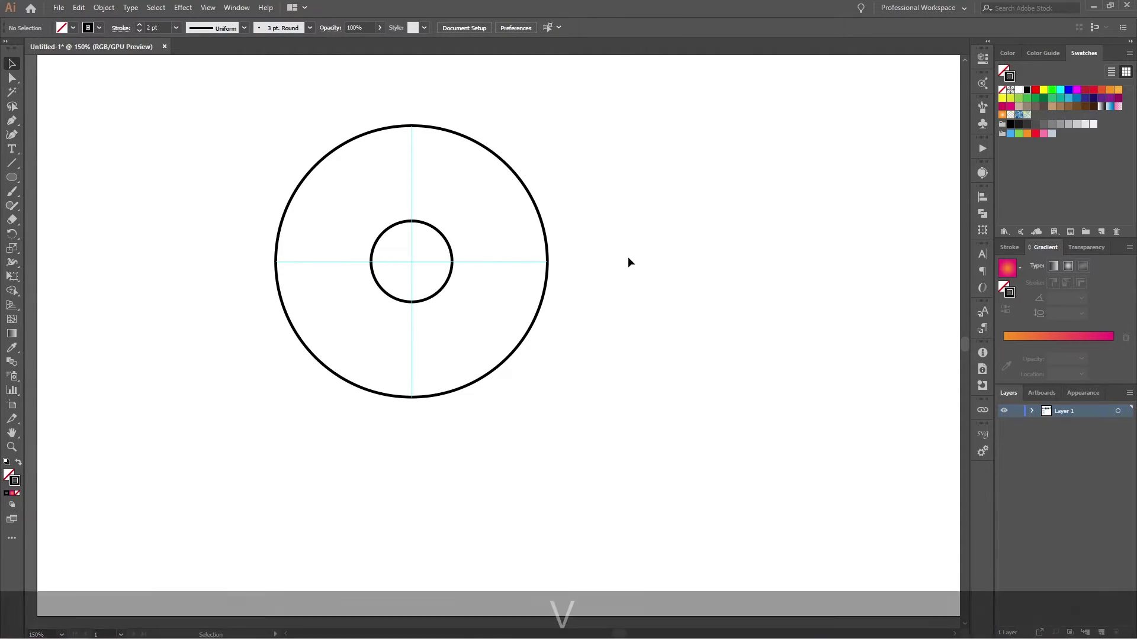
pyautogui.click(507, 362)
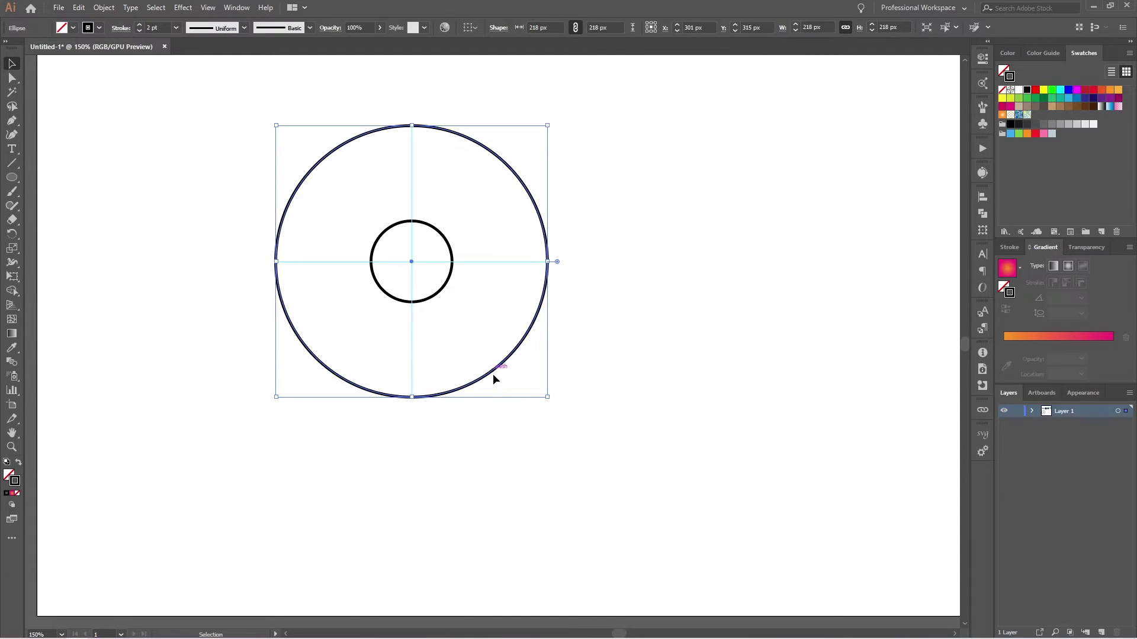
pyautogui.moveTo(470, 385); pyautogui.dragTo(471, 294)
pyautogui.scroll(-1, 519, 339)
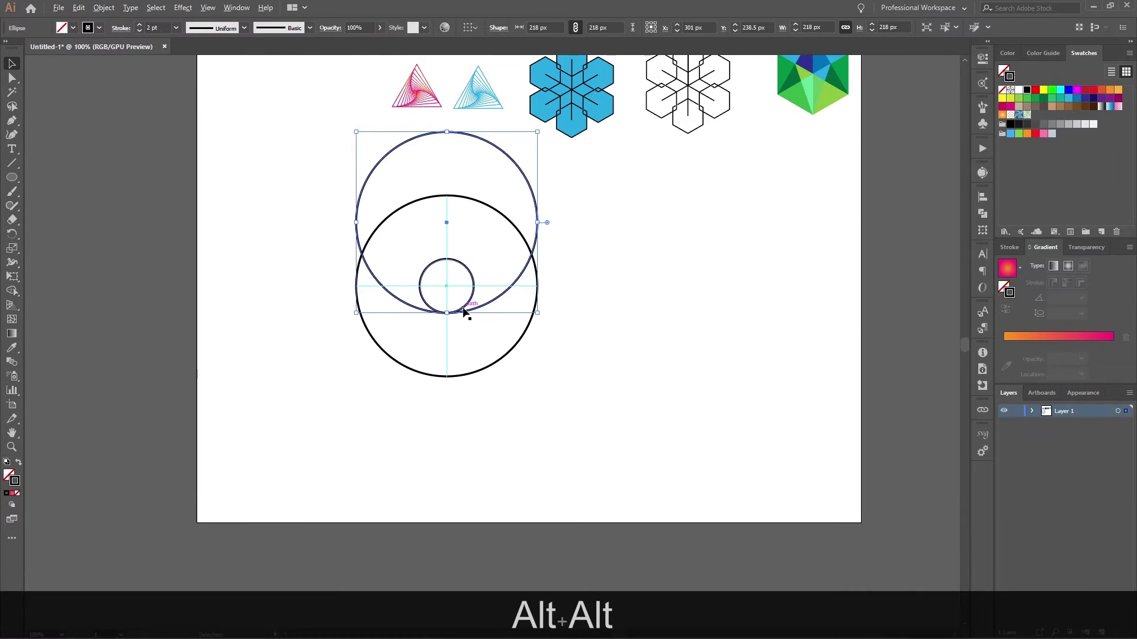
pyautogui.scroll(1, 464, 314)
pyautogui.scroll(-1, 464, 312)
pyautogui.scroll(1, 464, 312)
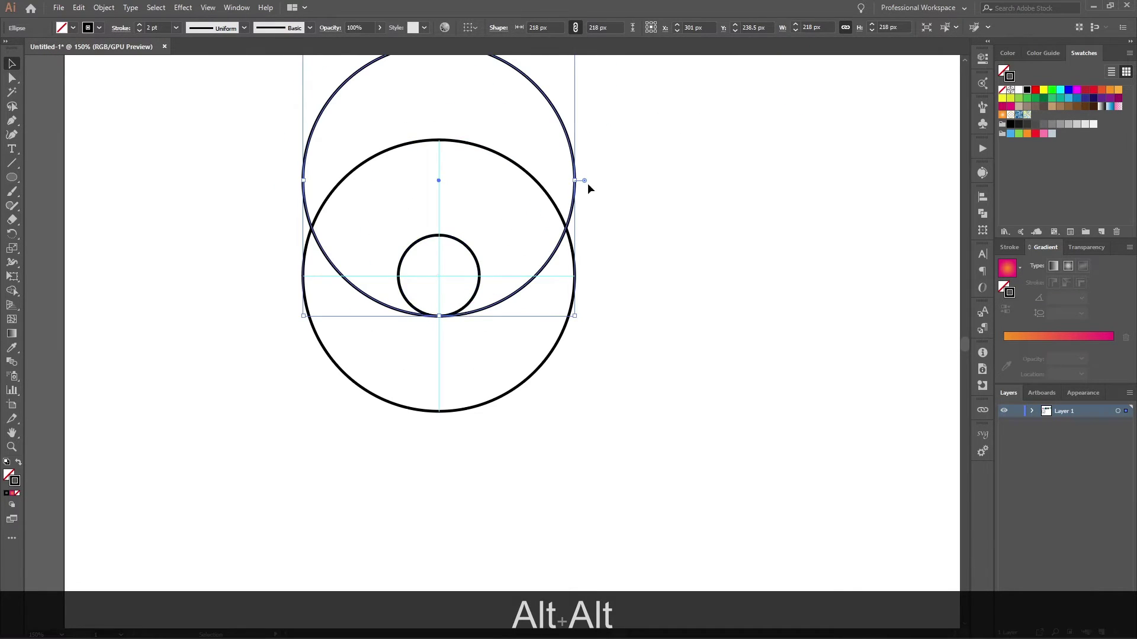
# - Rotate a copy of the raised large circle by 90° (360/4) about the small circle's center
pyautogui.press('r')
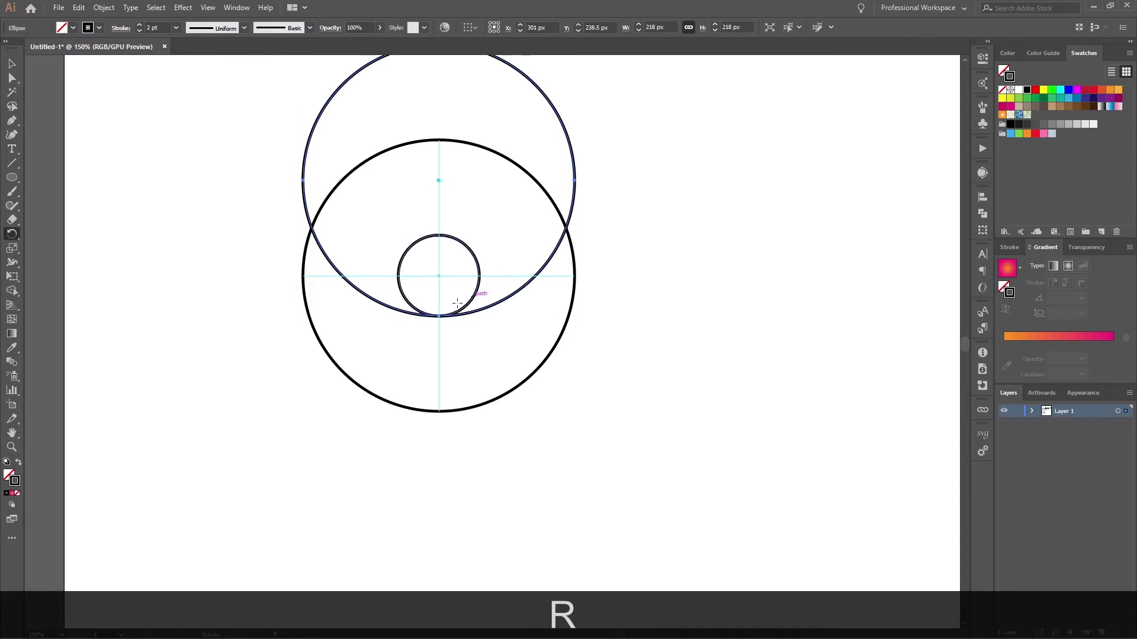
pyautogui.scroll(2, 439, 289)
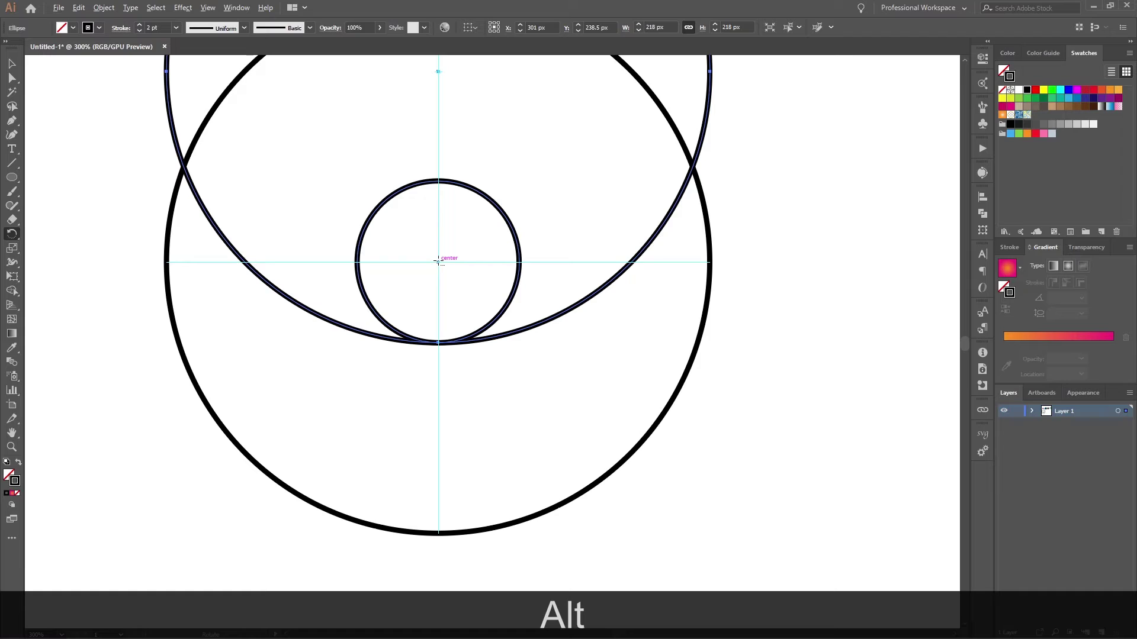
pyautogui.keyDown('alt'); pyautogui.click(438, 262); pyautogui.keyUp('alt')
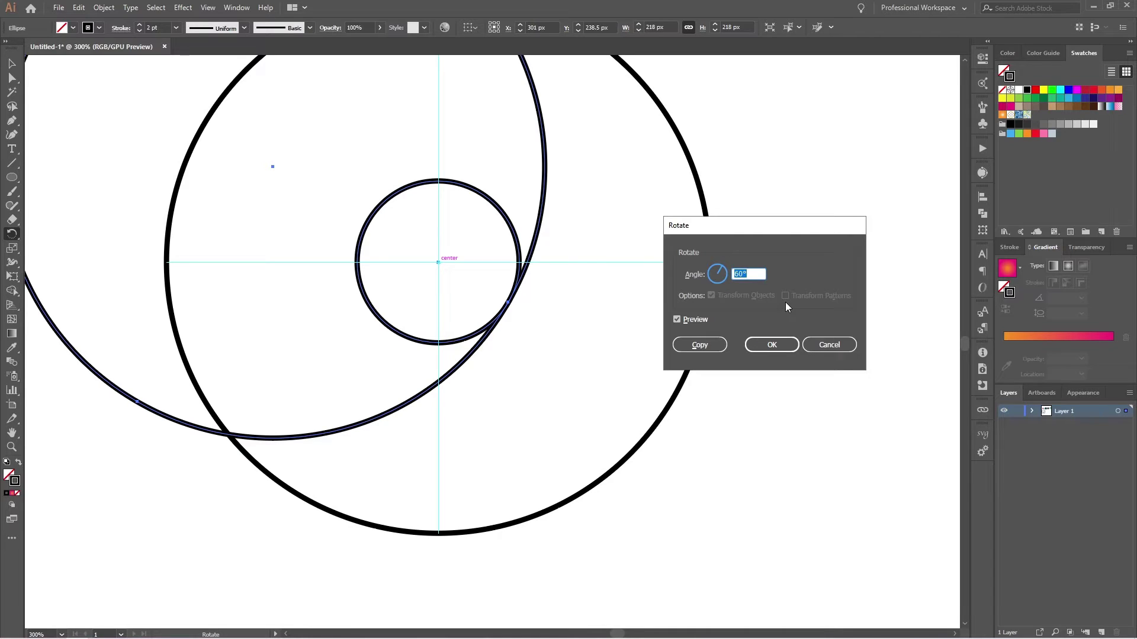
pyautogui.write('36')
pyautogui.write('/4')
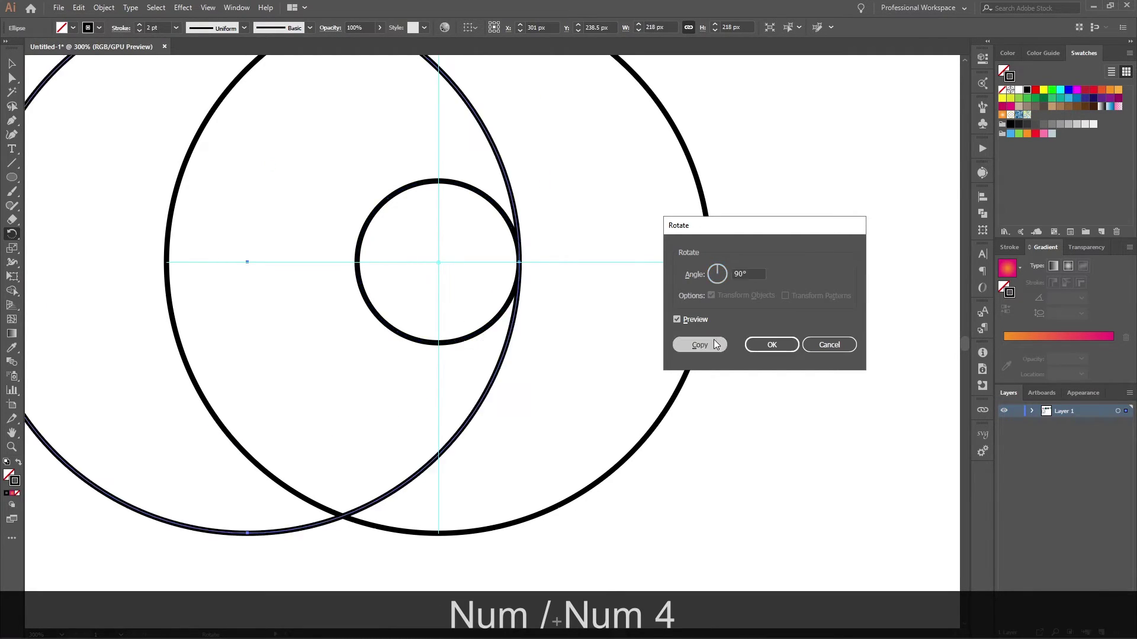
pyautogui.hotkey('alt', 'c')
# - Repeat the rotated copy twice more to complete four overlapping circles around the center
pyautogui.scroll(-4, 694, 377)
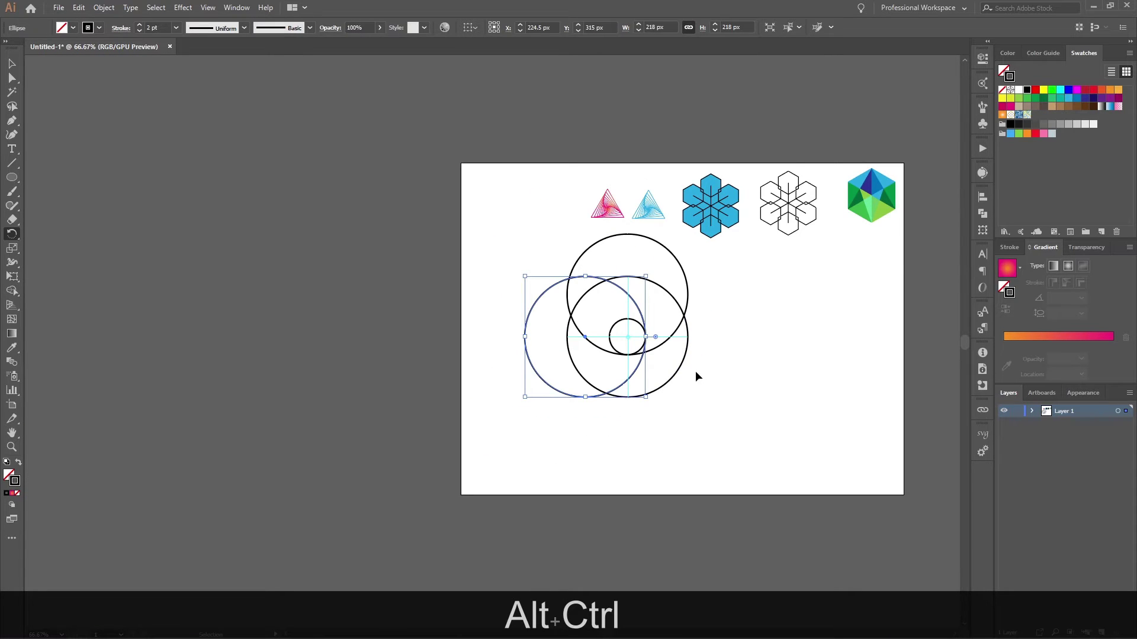
pyautogui.hotkey('ctrl', 'd')
pyautogui.hotkey('ctrl', 'd')
pyautogui.scroll(-1, 695, 370)
pyautogui.hscroll(2, 698, 343)
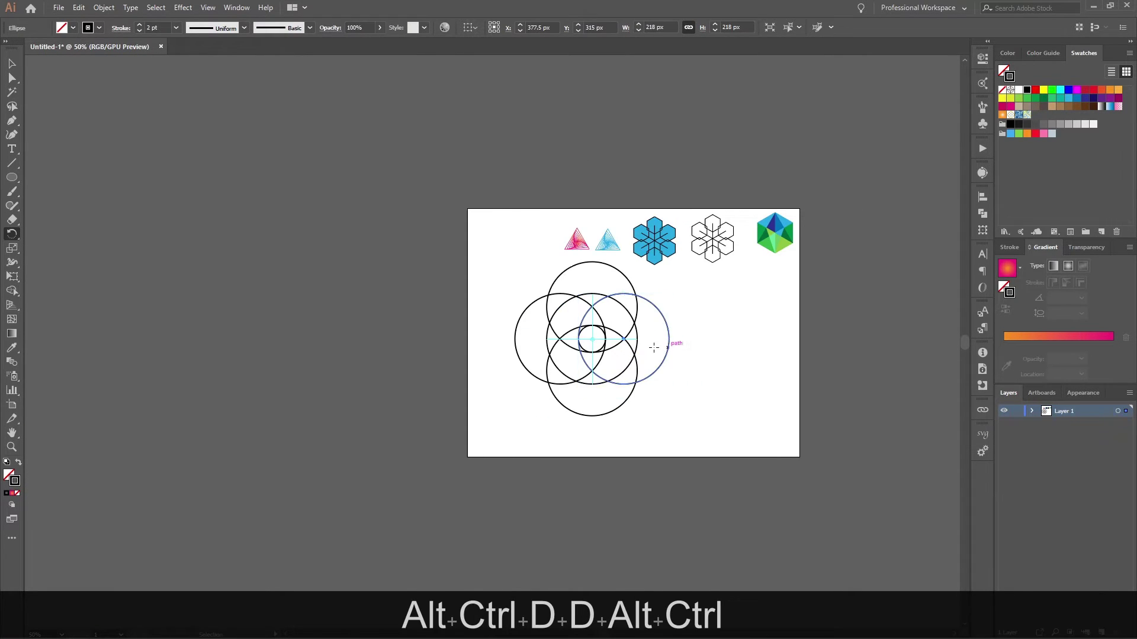
# - Duplicate the whole circle construction beside the artboard, and unlock and delete the guides in the original
pyautogui.scroll(2, 667, 337)
pyautogui.press('v')
pyautogui.moveTo(723, 267); pyautogui.dragTo(460, 442)
pyautogui.moveTo(439, 371); pyautogui.dragTo(134, 379)
pyautogui.click(703, 307)
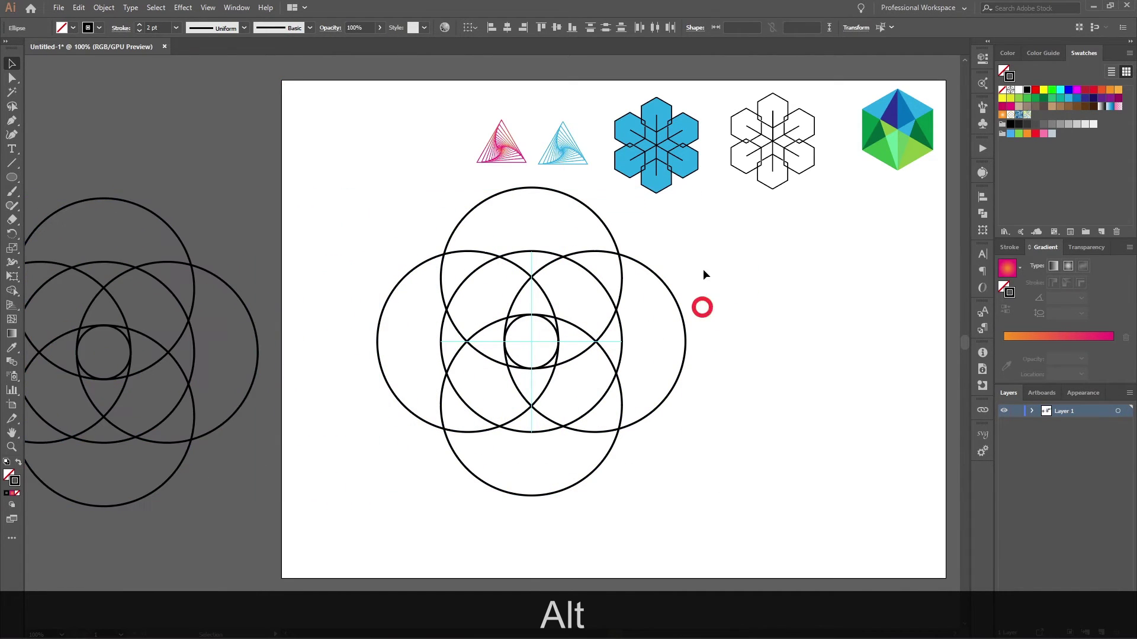
pyautogui.press('ctrl+alt+KP_2')
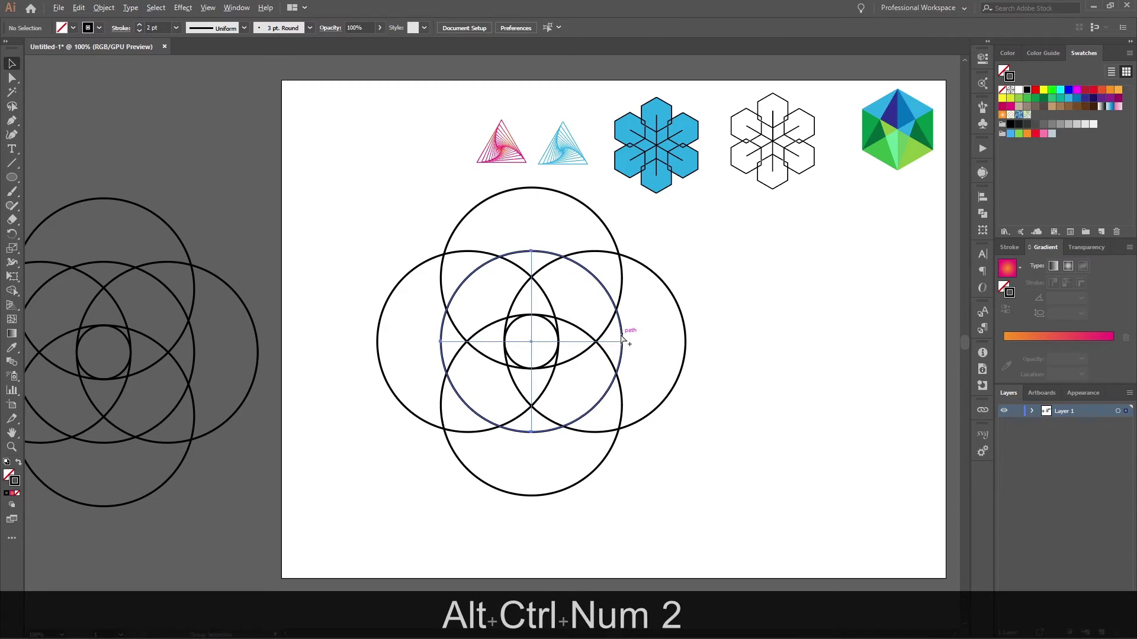
pyautogui.press('Delete')
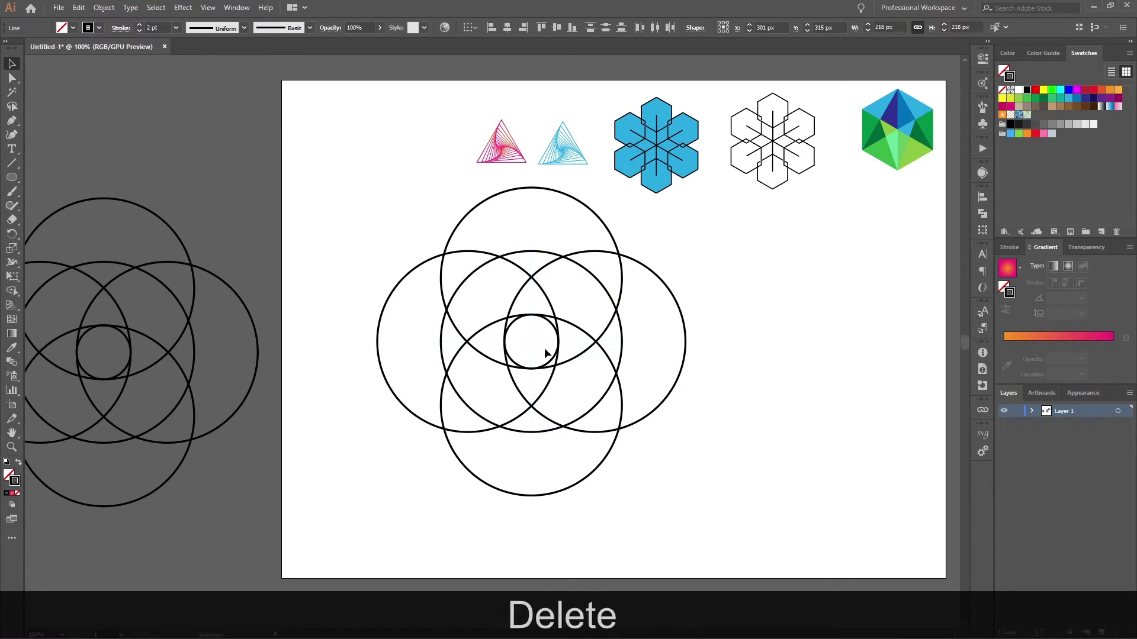
# - Using Shape Builder with a light blue fill and no stroke, merge the upper-right regions around the small circle into one curved blade
pyautogui.moveTo(705, 261); pyautogui.dragTo(371, 455)
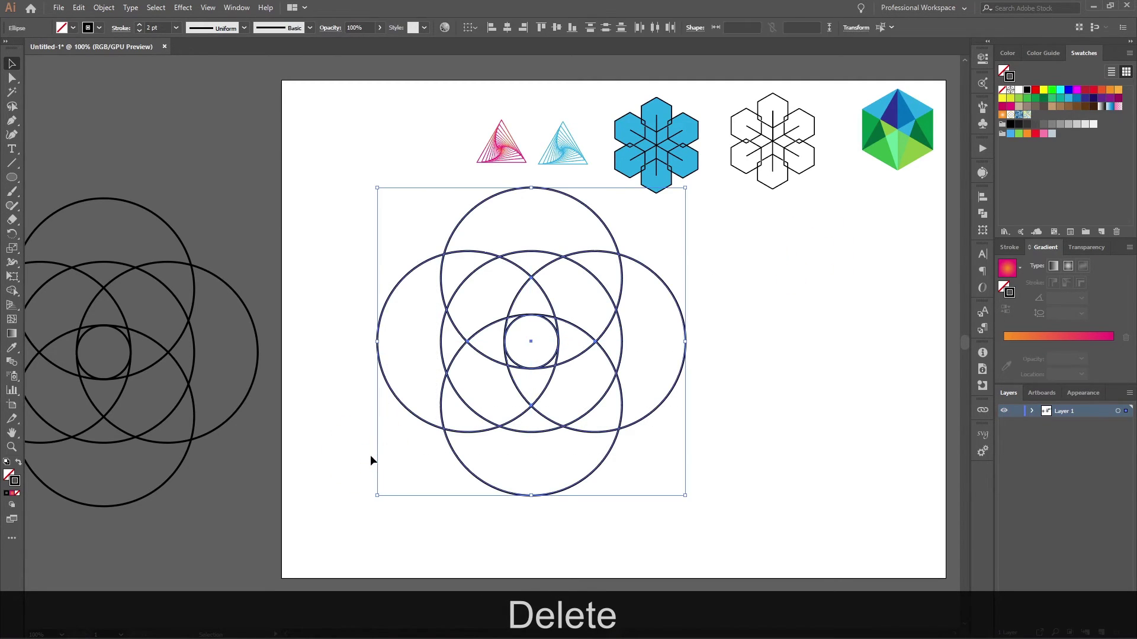
pyautogui.hotkey('shift', 'm')
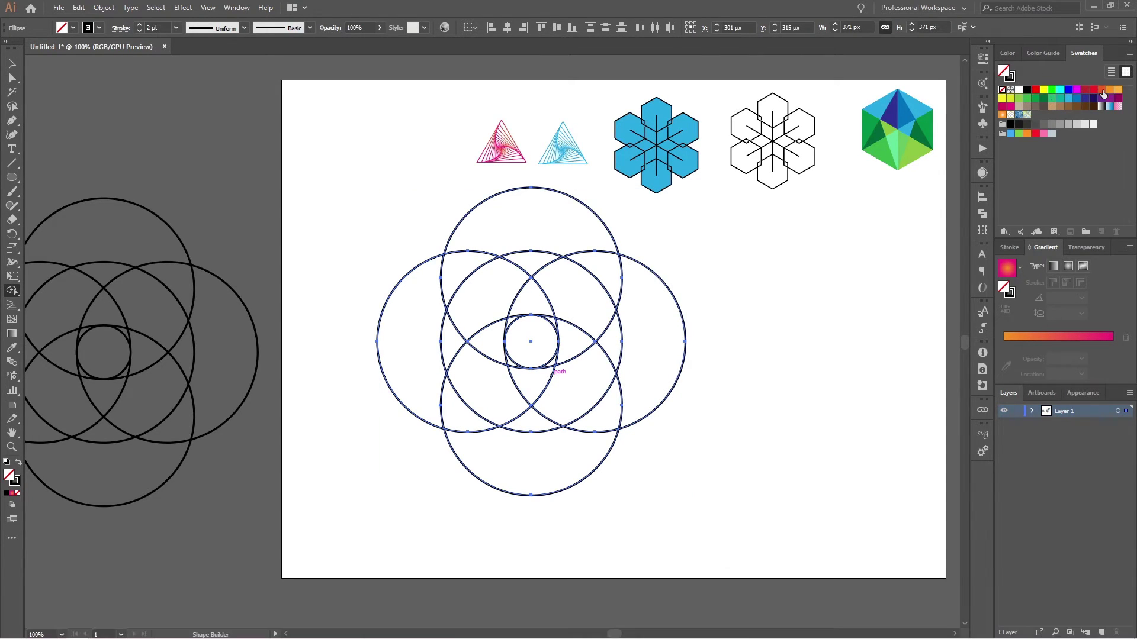
pyautogui.click(1002, 90)
pyautogui.click(1068, 97)
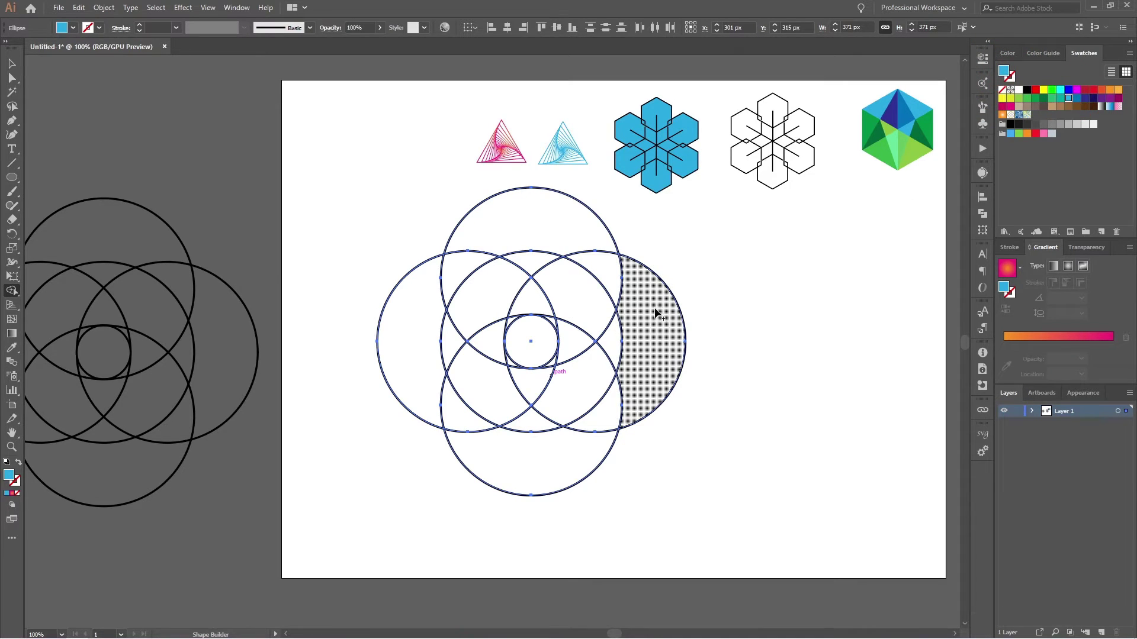
pyautogui.scroll(1, 640, 319)
pyautogui.keyDown('alt'); pyautogui.click(507, 383); pyautogui.keyUp('alt')
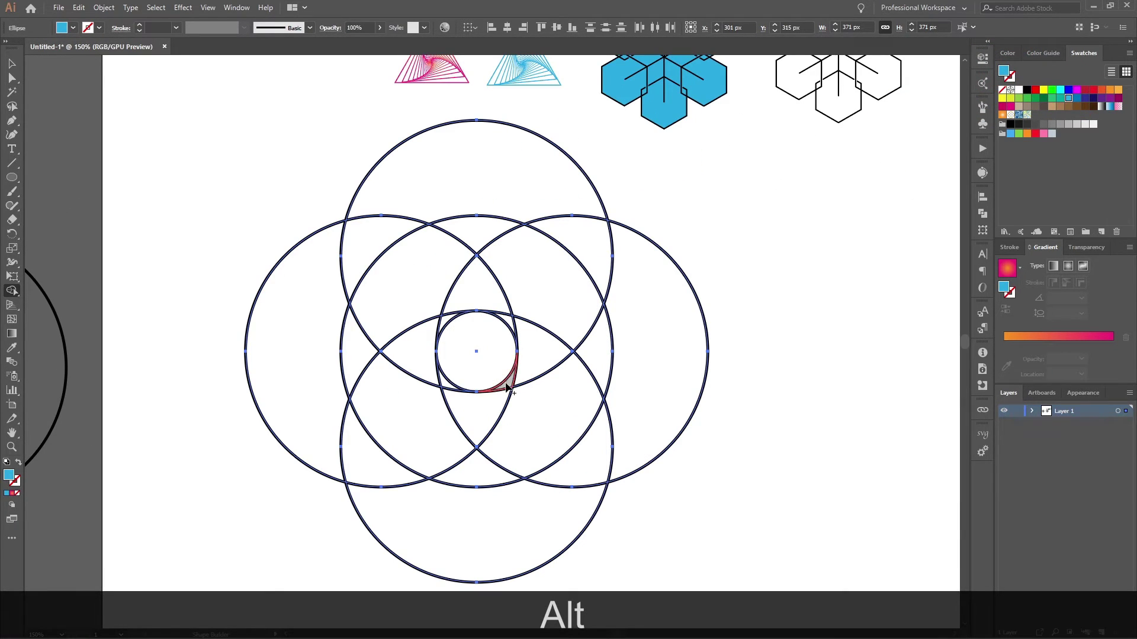
pyautogui.moveTo(507, 386)
pyautogui.mouseDown()
pyautogui.moveTo(533, 363)
pyautogui.moveTo(556, 305)
pyautogui.mouseUp()
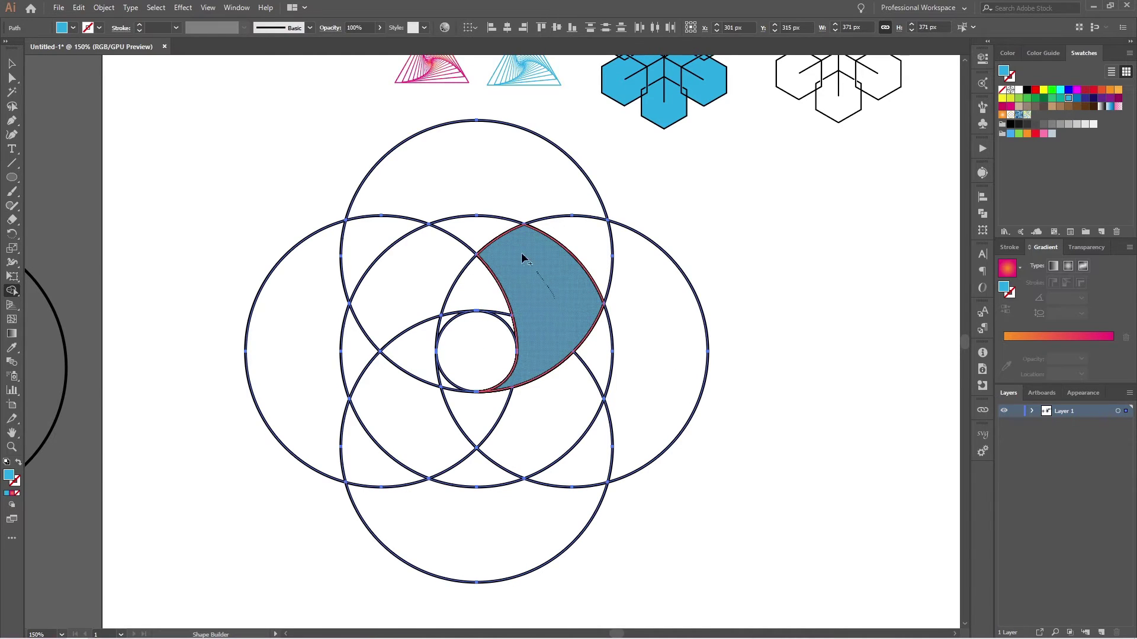
pyautogui.moveTo(522, 258); pyautogui.dragTo(481, 234)
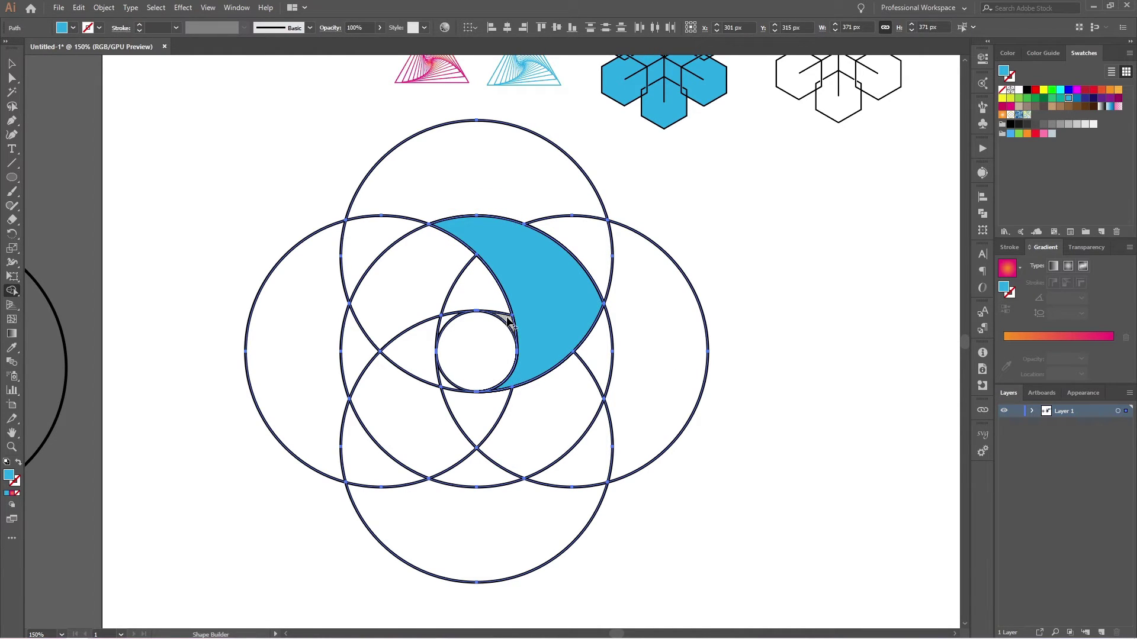
# - Merge the remaining regions between the small circle and the central large circle into three more light blue blades
pyautogui.moveTo(509, 323)
pyautogui.mouseDown()
pyautogui.moveTo(443, 280)
pyautogui.moveTo(418, 280)
pyautogui.moveTo(397, 286)
pyautogui.moveTo(364, 350)
pyautogui.mouseUp()
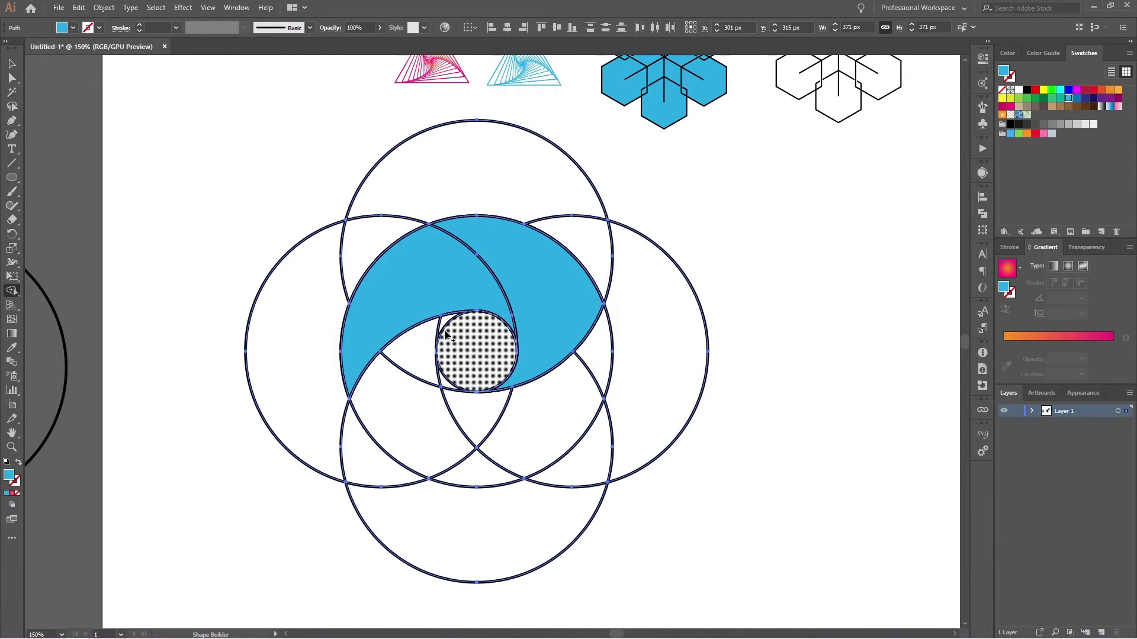
pyautogui.moveTo(441, 449); pyautogui.dragTo(488, 463)
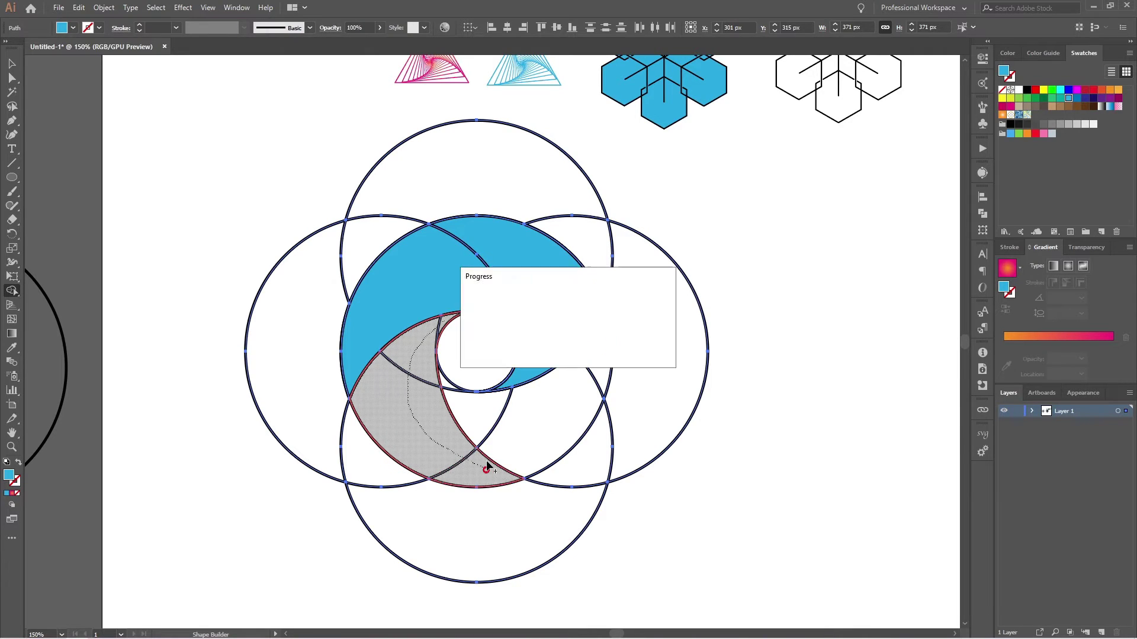
pyautogui.moveTo(464, 406)
pyautogui.mouseDown()
pyautogui.moveTo(550, 424)
pyautogui.moveTo(599, 357)
pyautogui.moveTo(584, 385)
pyautogui.mouseUp()
pyautogui.scroll(-1, 548, 462)
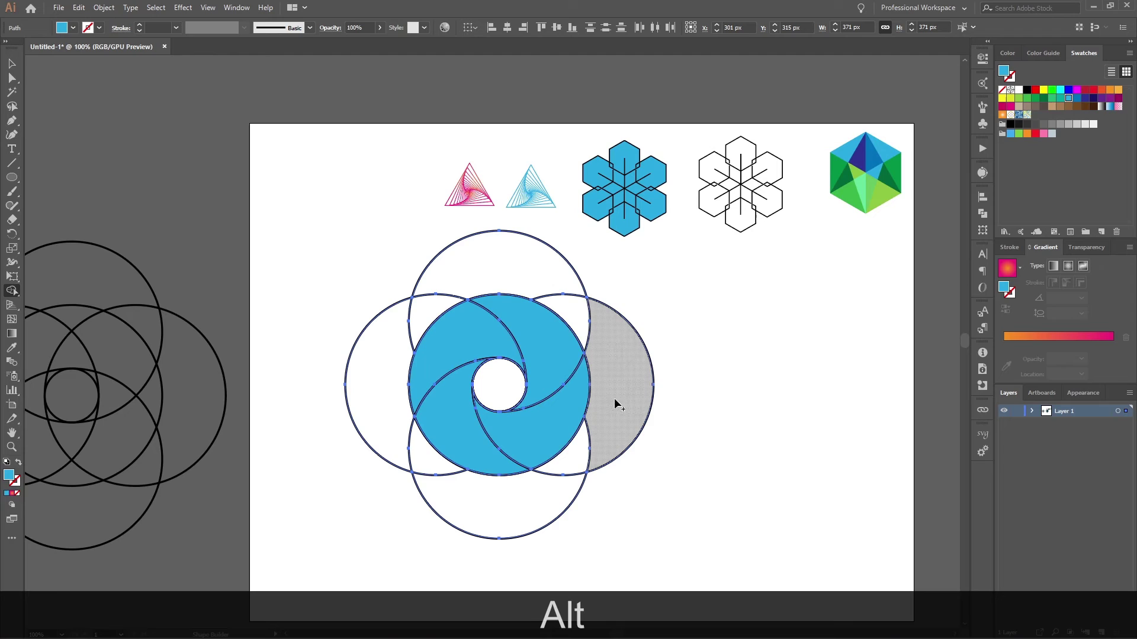
# - Delete the leftover circle pieces outside the blue four-blade ring
pyautogui.press('v')
pyautogui.click(682, 328)
pyautogui.click(585, 305)
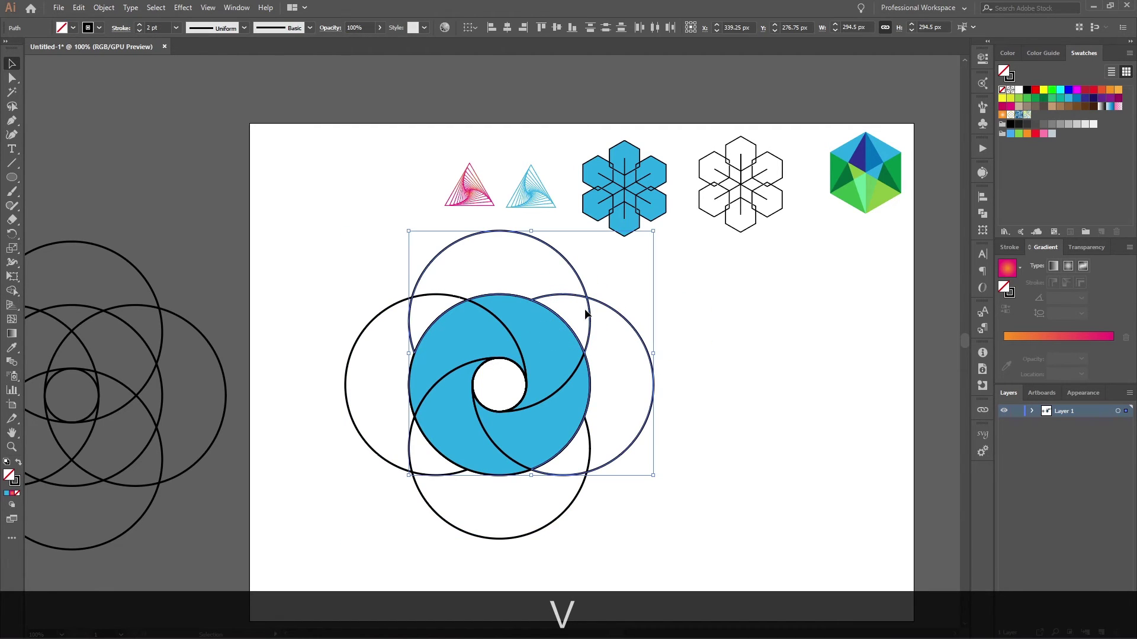
pyautogui.press('Delete')
pyautogui.moveTo(349, 375); pyautogui.dragTo(349, 377)
pyautogui.press('Delete')
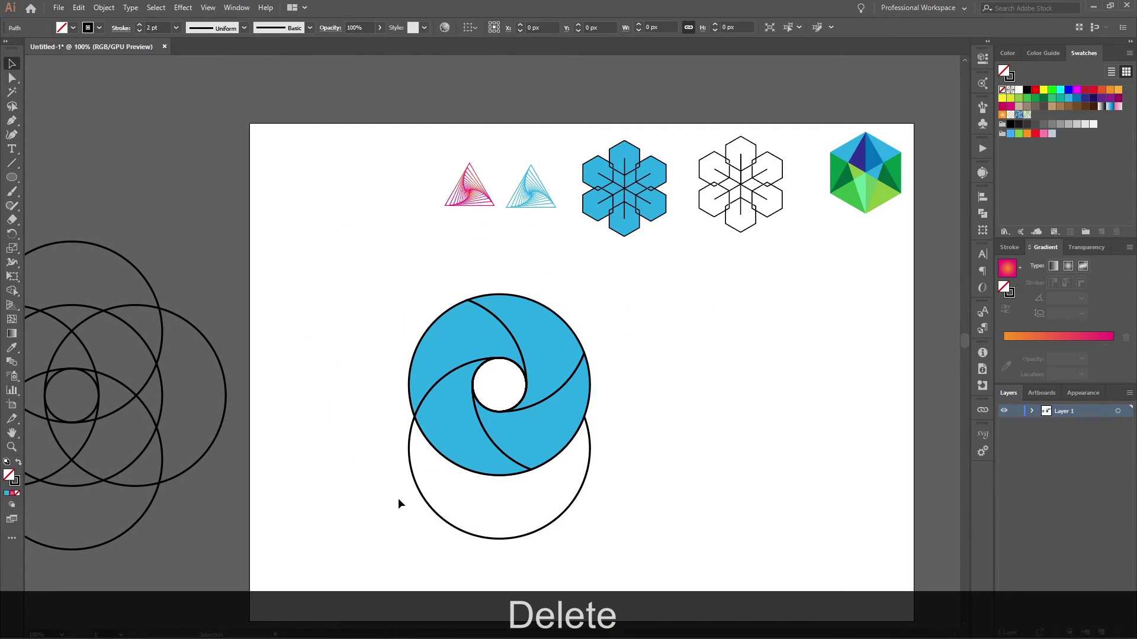
pyautogui.moveTo(400, 508); pyautogui.dragTo(476, 530)
pyautogui.press('Delete')
pyautogui.click(634, 426)
# - Remove the black stroke from all blades and the center circle
pyautogui.moveTo(619, 297); pyautogui.dragTo(302, 517)
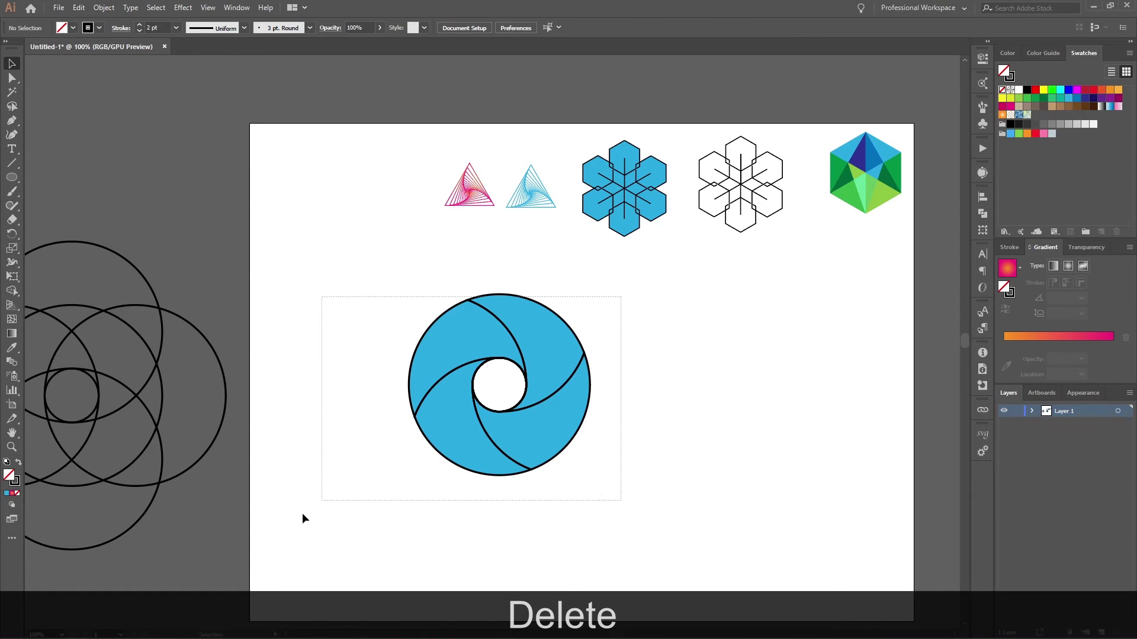
pyautogui.click(1002, 90)
pyautogui.click(646, 409)
pyautogui.click(555, 340)
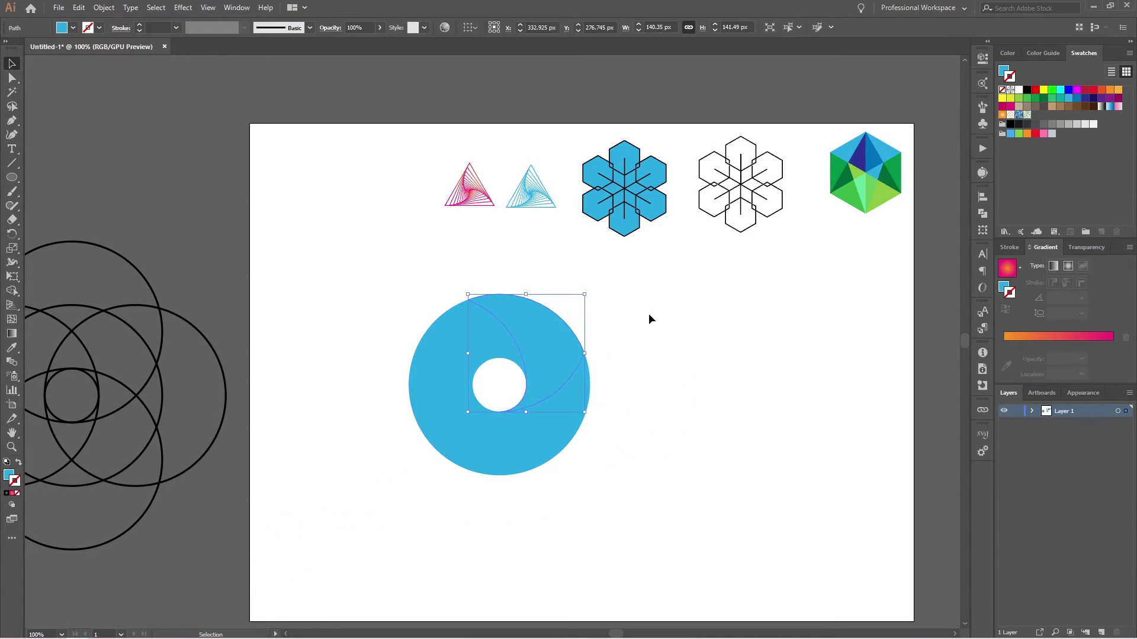
# - Fill all blades and the center circle with the orange-to-magenta radial gradient
pyautogui.moveTo(638, 286); pyautogui.dragTo(303, 549)
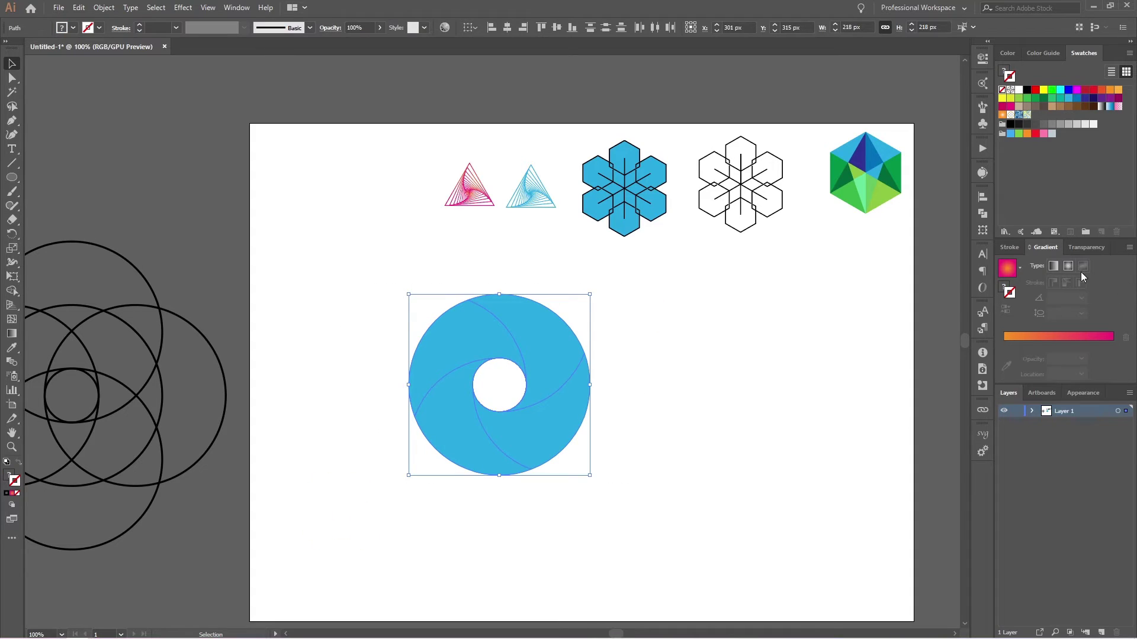
pyautogui.click(1008, 269)
pyautogui.click(766, 392)
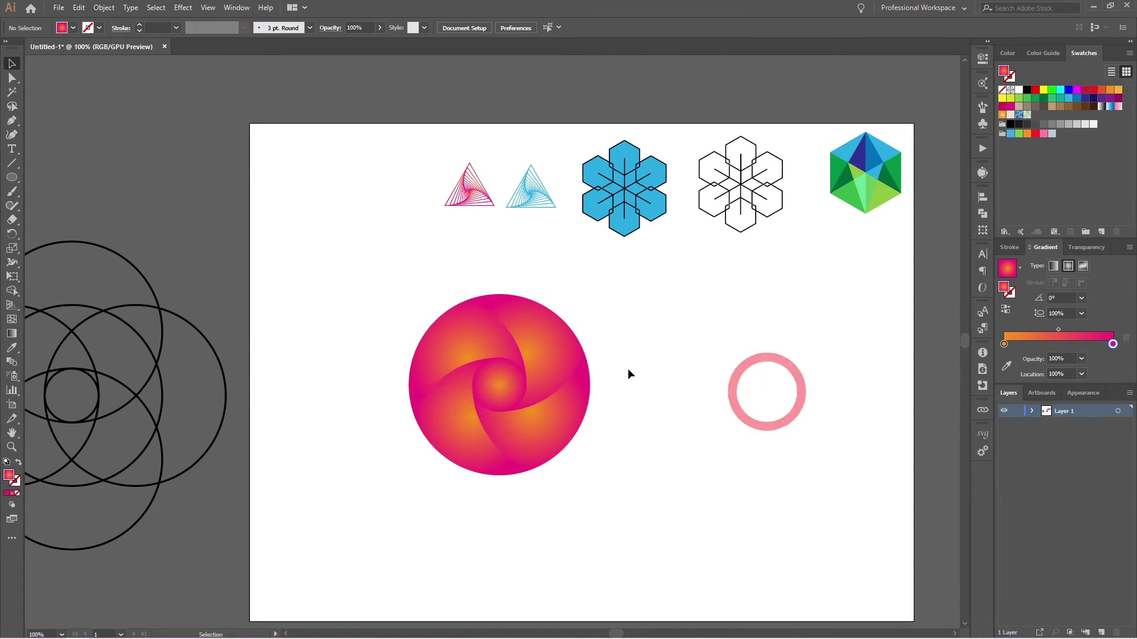
pyautogui.click(526, 363)
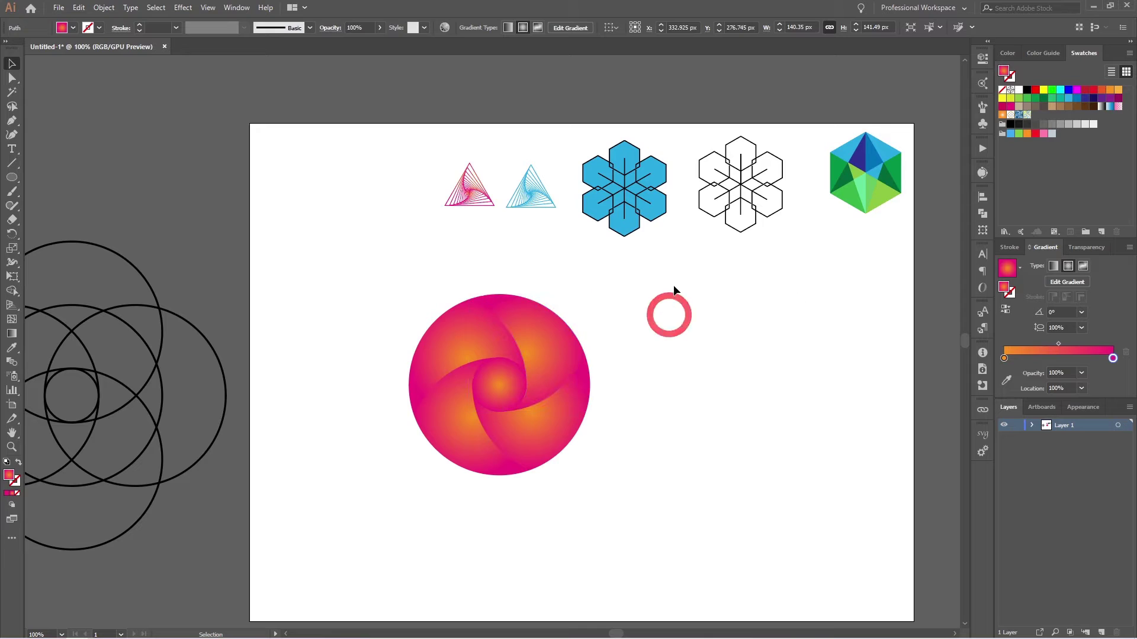
# - Change the gradient type of the whole circular design to linear
pyautogui.moveTo(673, 285); pyautogui.dragTo(360, 523)
pyautogui.click(1054, 267)
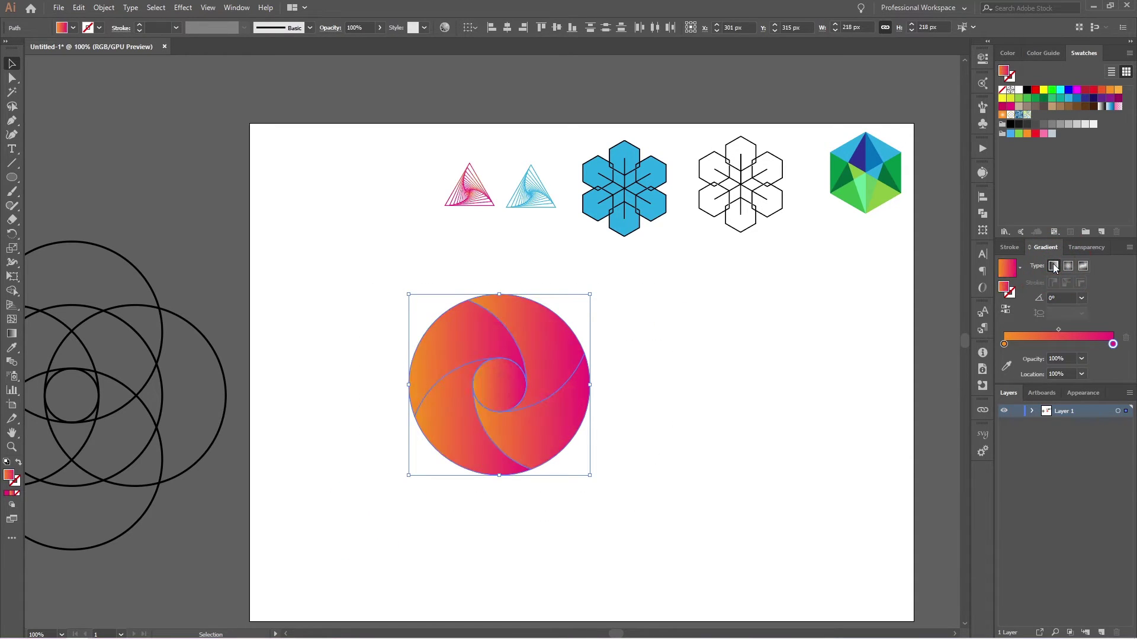
pyautogui.click(816, 396)
# - Redirect each of the four blades' linear gradients to run lengthwise, from orange at its clockwise end to magenta at the other
pyautogui.click(554, 352)
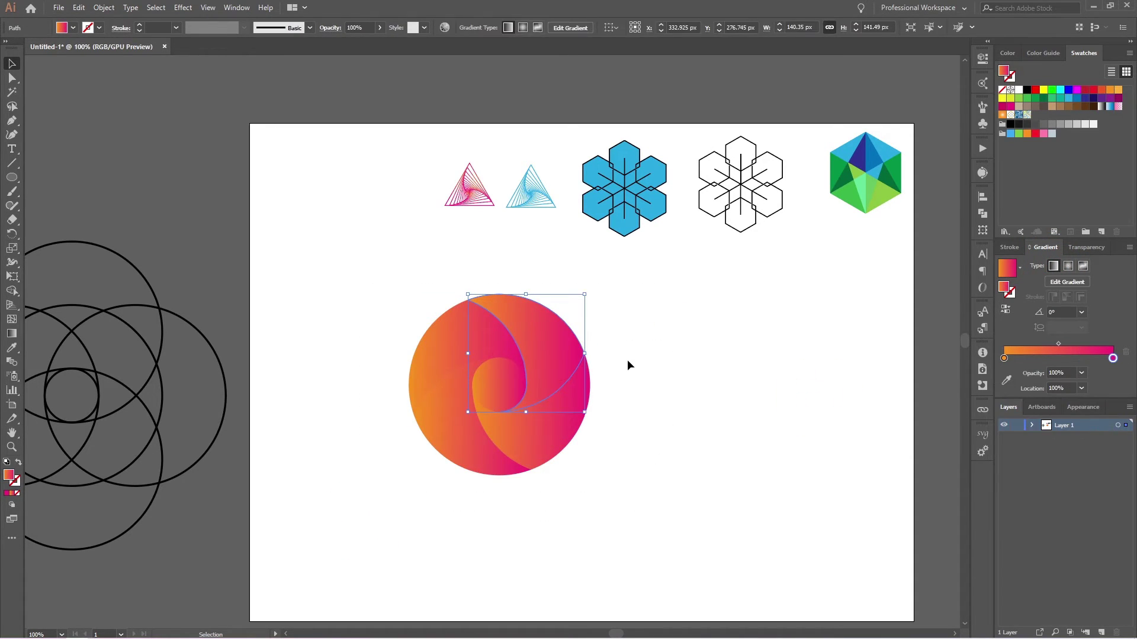
pyautogui.press('g')
pyautogui.moveTo(570, 372); pyautogui.dragTo(489, 298)
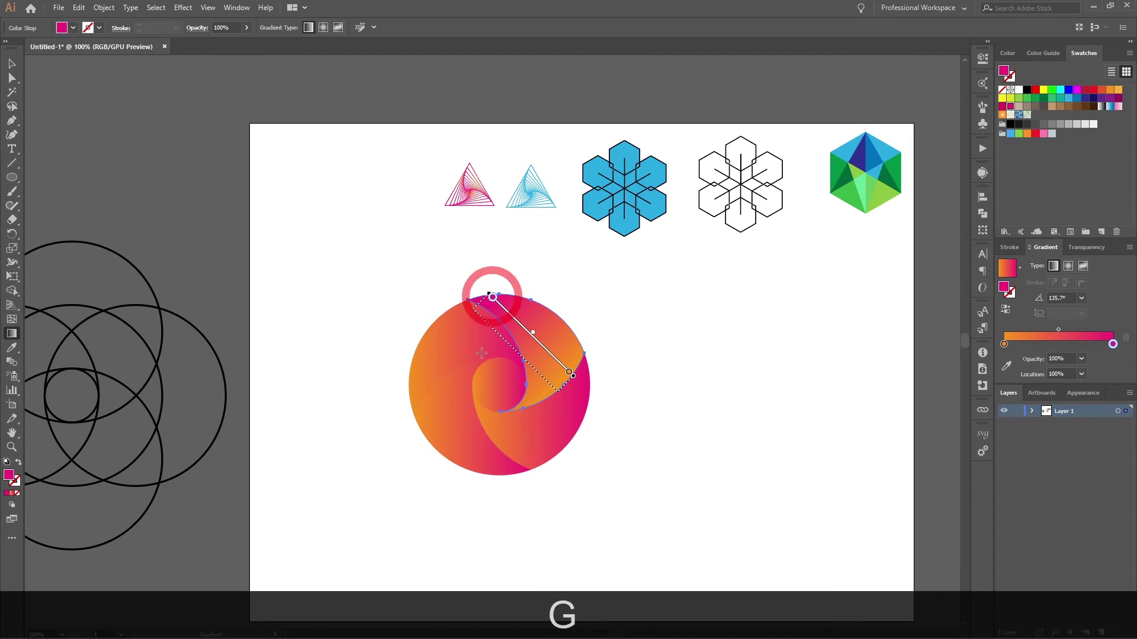
pyautogui.keyDown('ctrl'); pyautogui.click(479, 345); pyautogui.keyUp('ctrl')
pyautogui.moveTo(502, 340)
pyautogui.mouseDown()
pyautogui.moveTo(453, 371)
pyautogui.moveTo(482, 470)
pyautogui.moveTo(502, 468)
pyautogui.moveTo(573, 386)
pyautogui.mouseUp()
pyautogui.keyDown('ctrl'); pyautogui.click(424, 382); pyautogui.keyUp('ctrl')
pyautogui.keyDown('ctrl'); pyautogui.click(525, 385); pyautogui.keyUp('ctrl')
# - Change the small center circle's gradient to radial
pyautogui.press('a')
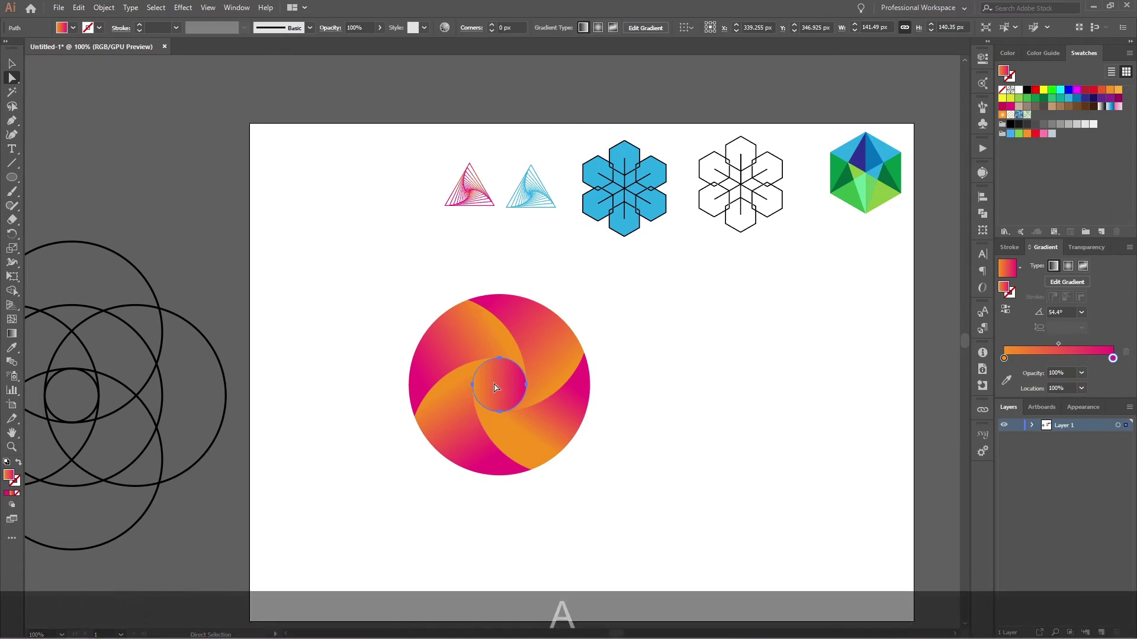
pyautogui.click(1068, 267)
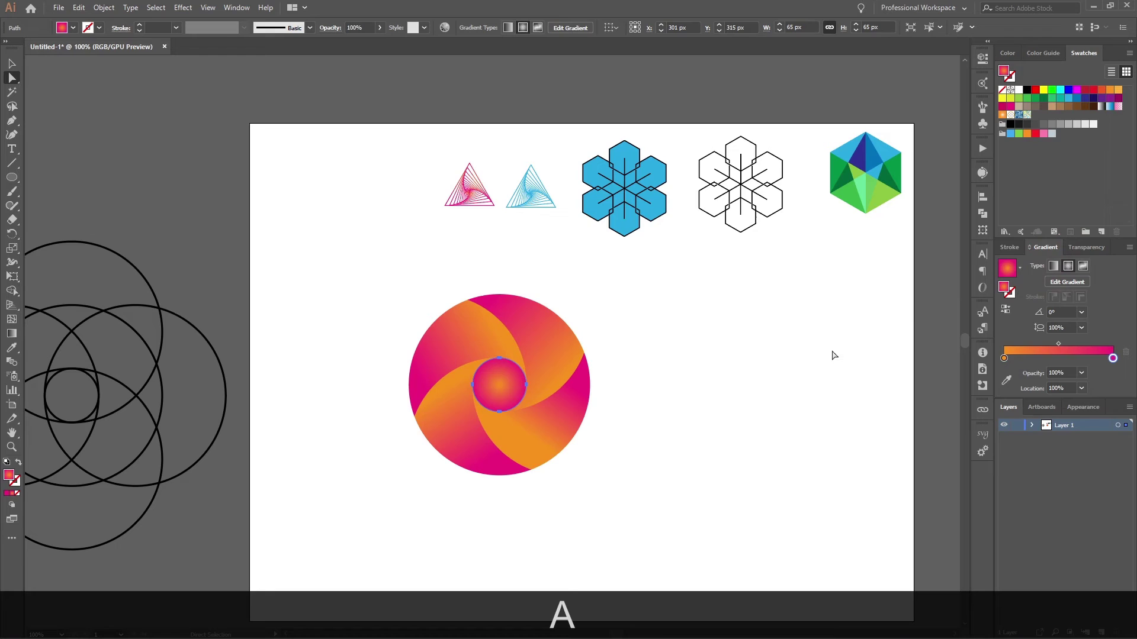
pyautogui.press('v')
pyautogui.click(708, 403)
# - Group the four gradient blades and the center circle
pyautogui.scroll(-2, 667, 397)
pyautogui.scroll(1, 664, 404)
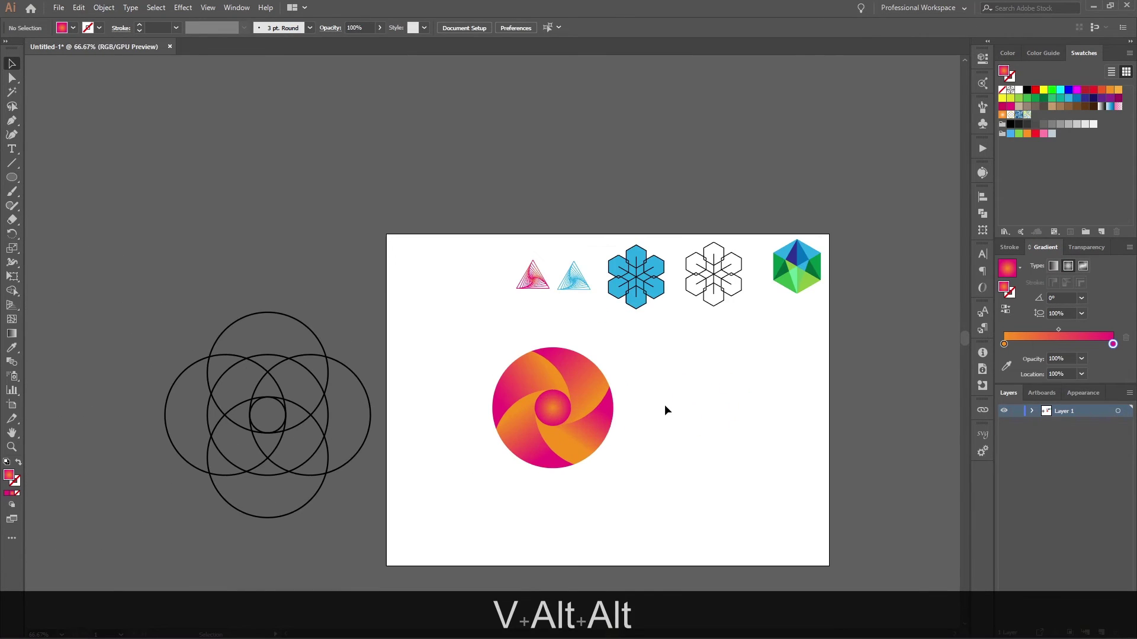
pyautogui.moveTo(647, 330); pyautogui.dragTo(417, 505)
pyautogui.hotkey('ctrl', 'g')
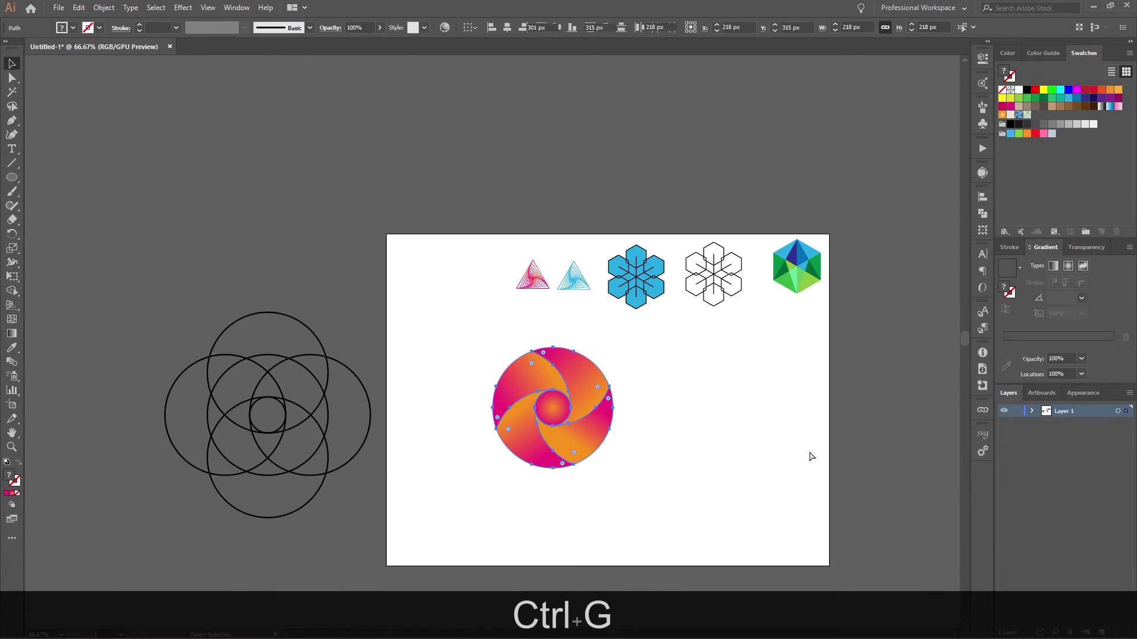
# - Scale the grouped design proportionally from its center to about 122 px wide and place it below the blue-green hexagon
pyautogui.hotkey('alt', 'shift')
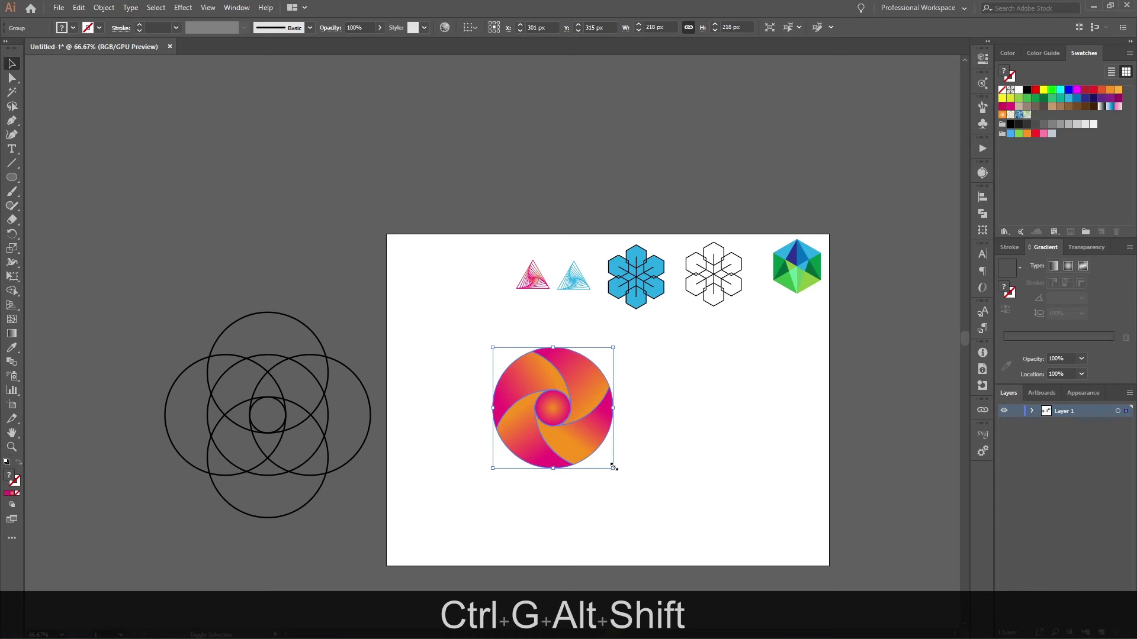
pyautogui.moveTo(612, 463); pyautogui.dragTo(586, 441)
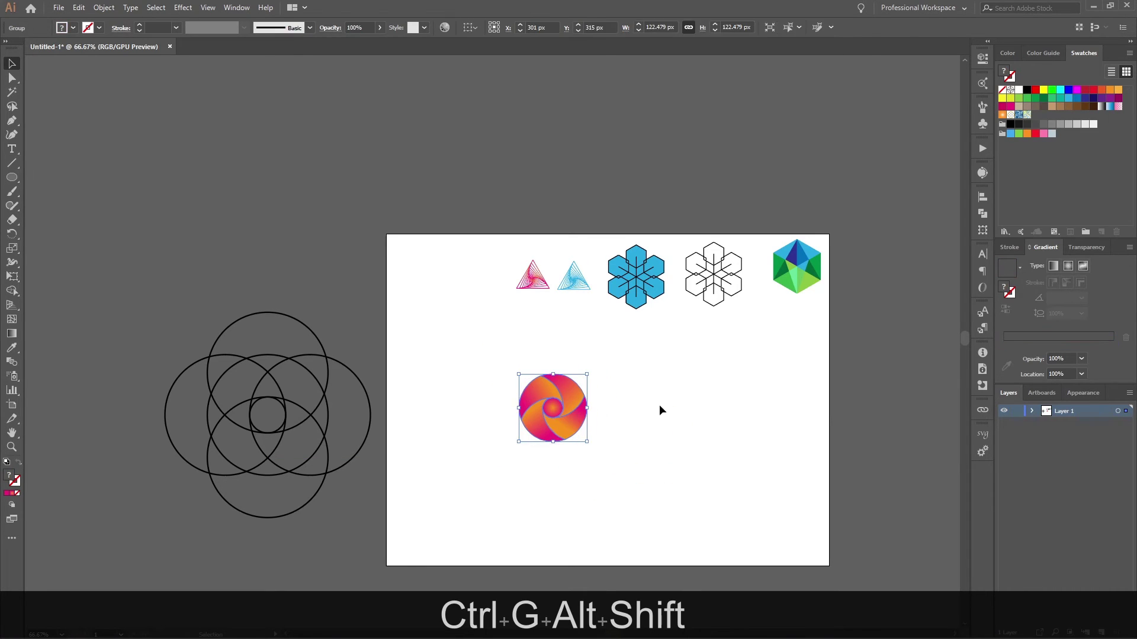
pyautogui.moveTo(581, 400); pyautogui.dragTo(820, 349)
pyautogui.click(743, 457)
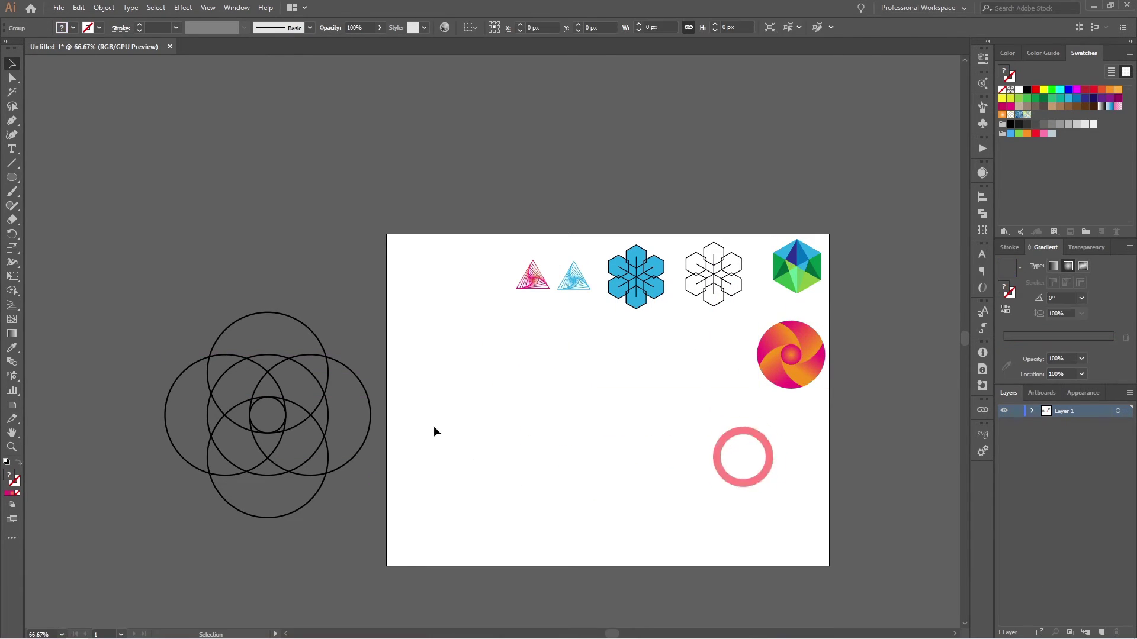
# - Move the set of overlapping black-outlined circles from the pasteboard onto the artboard, below the row of small designs
pyautogui.click(237, 471)
pyautogui.moveTo(332, 427); pyautogui.dragTo(653, 435)
pyautogui.scroll(2, 671, 454)
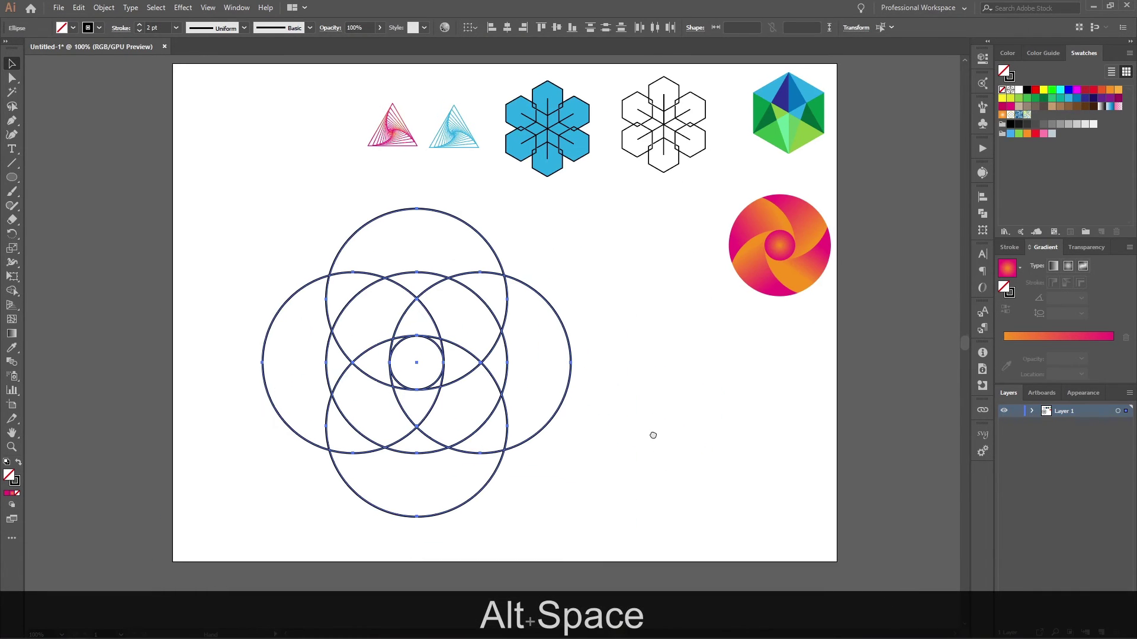
# - Merge the overlapping regions around the center circle into four notched pinwheel blades with Shape Builder
pyautogui.hotkey('shift', 'm')
pyautogui.scroll(1, 474, 349)
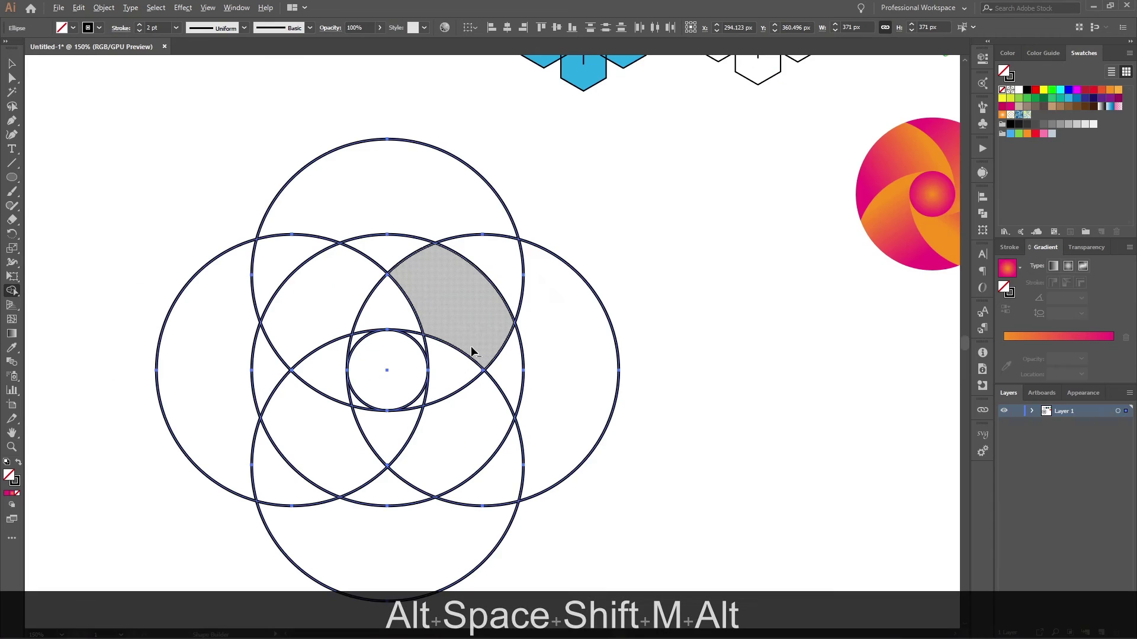
pyautogui.keyDown('alt'); pyautogui.click(499, 362); pyautogui.keyUp('alt')
pyautogui.moveTo(383, 321)
pyautogui.mouseDown()
pyautogui.moveTo(319, 306)
pyautogui.moveTo(342, 270)
pyautogui.moveTo(376, 255)
pyautogui.mouseUp()
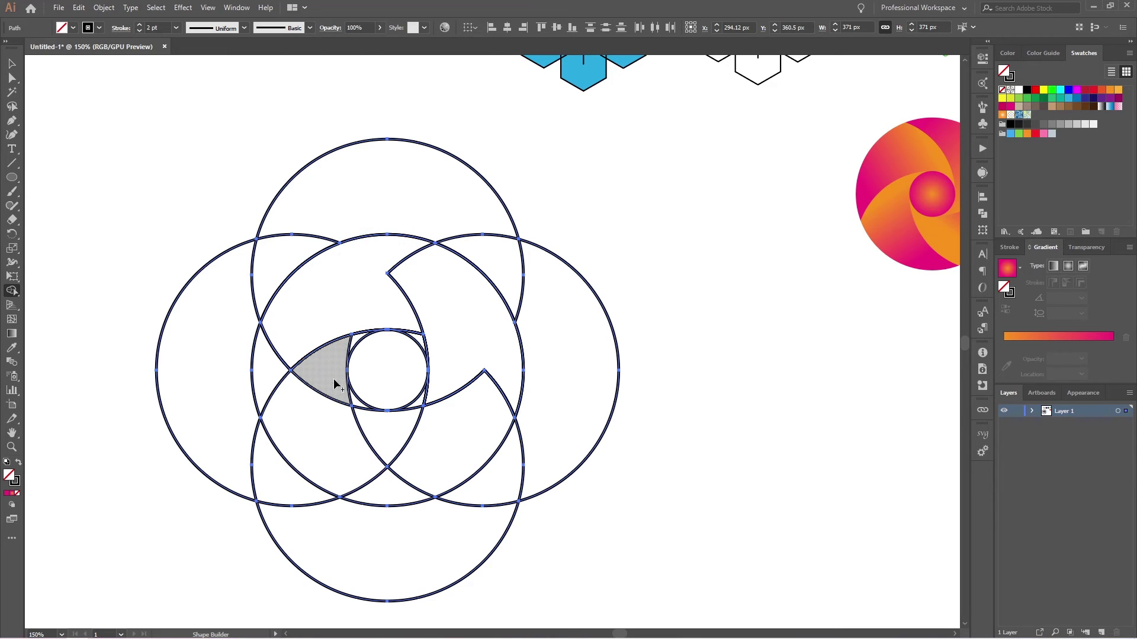
pyautogui.moveTo(334, 384)
pyautogui.mouseDown()
pyautogui.moveTo(274, 391)
pyautogui.moveTo(271, 362)
pyautogui.mouseUp()
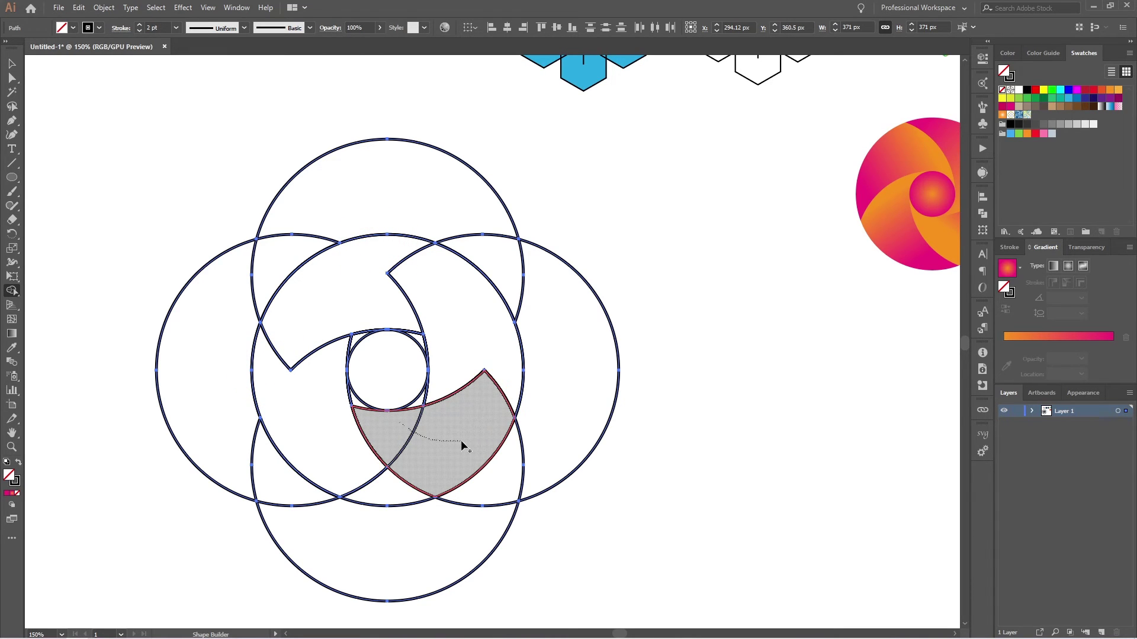
pyautogui.click(414, 476)
# - Delete the leftover circle outlines that extend outside the four-blade ring
pyautogui.scroll(-1, 462, 461)
pyautogui.hotkey('alt', 'v')
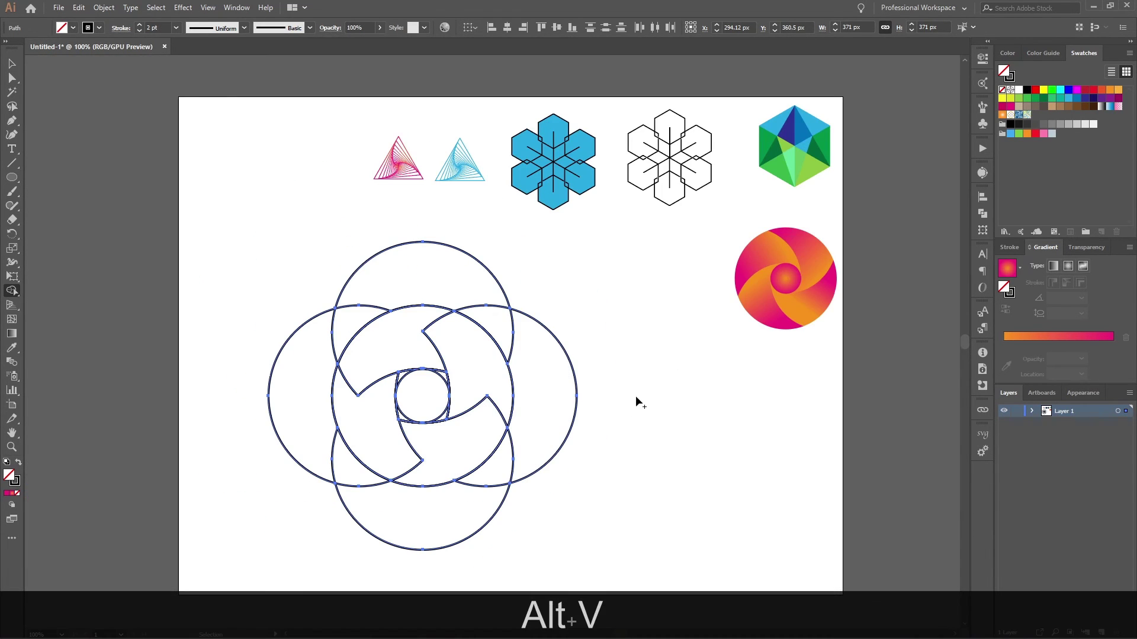
pyautogui.click(635, 395)
pyautogui.moveTo(519, 322); pyautogui.dragTo(507, 323)
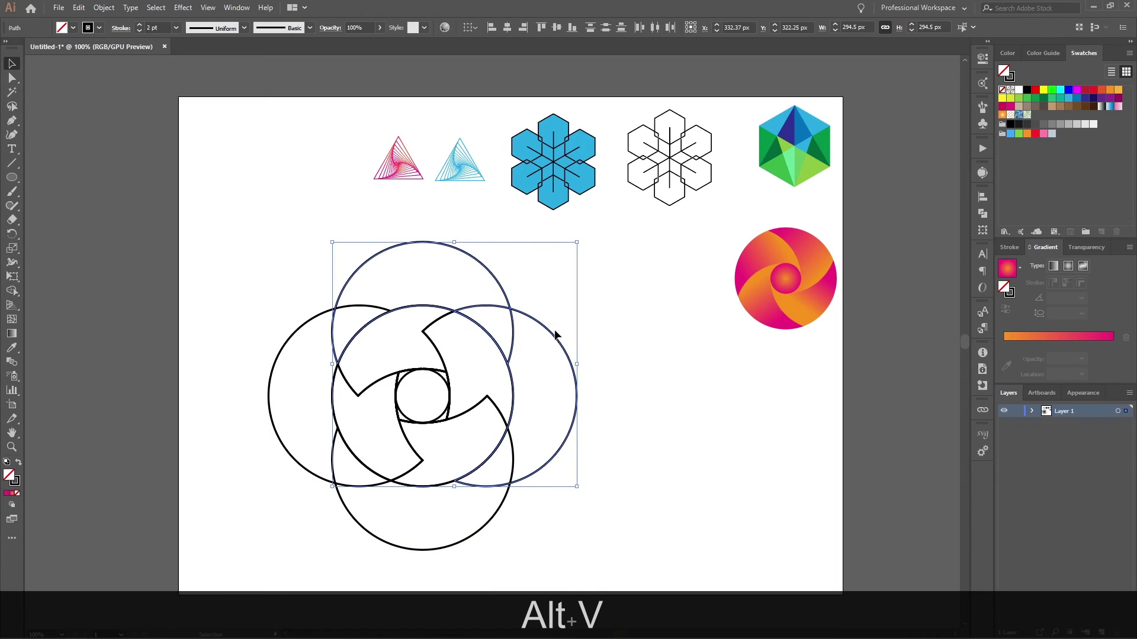
pyautogui.press('Delete')
pyautogui.moveTo(294, 432); pyautogui.dragTo(294, 433)
pyautogui.press('Delete')
pyautogui.moveTo(309, 494); pyautogui.dragTo(434, 538)
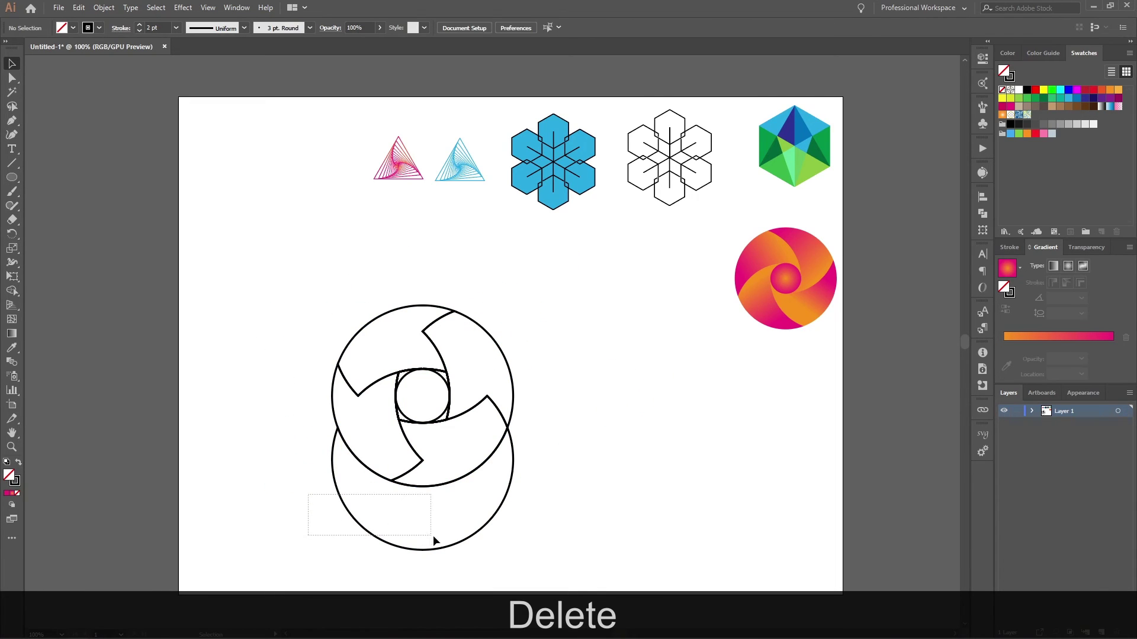
pyautogui.press('Delete')
# - Fill the four blades and the center circle with light blue using Shape Builder
pyautogui.moveTo(549, 292); pyautogui.dragTo(230, 513)
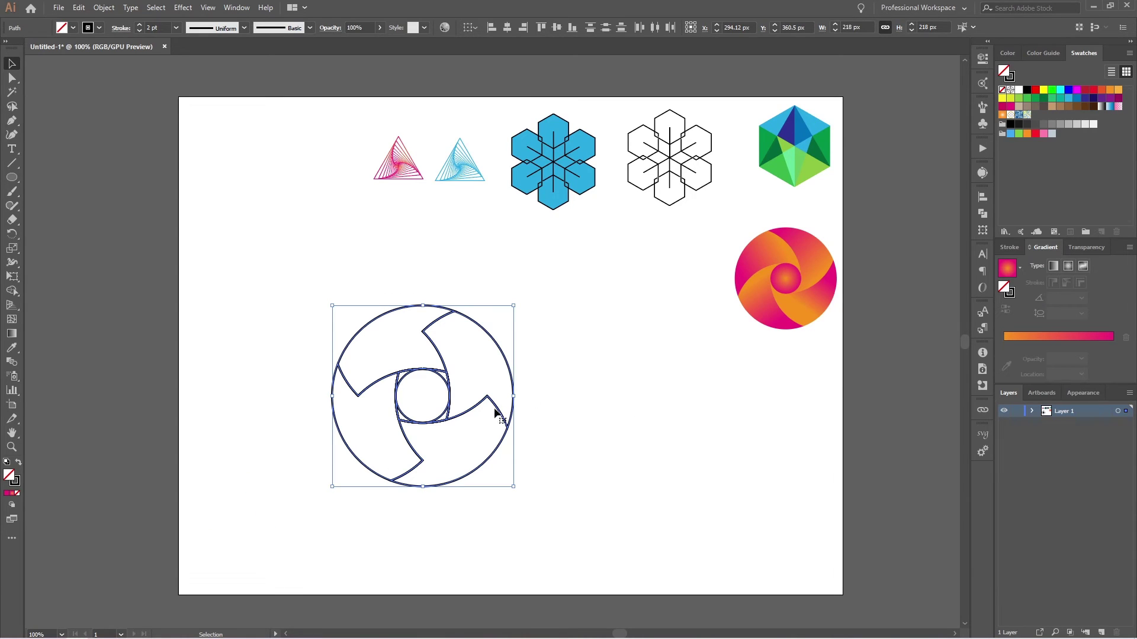
pyautogui.press('shift')
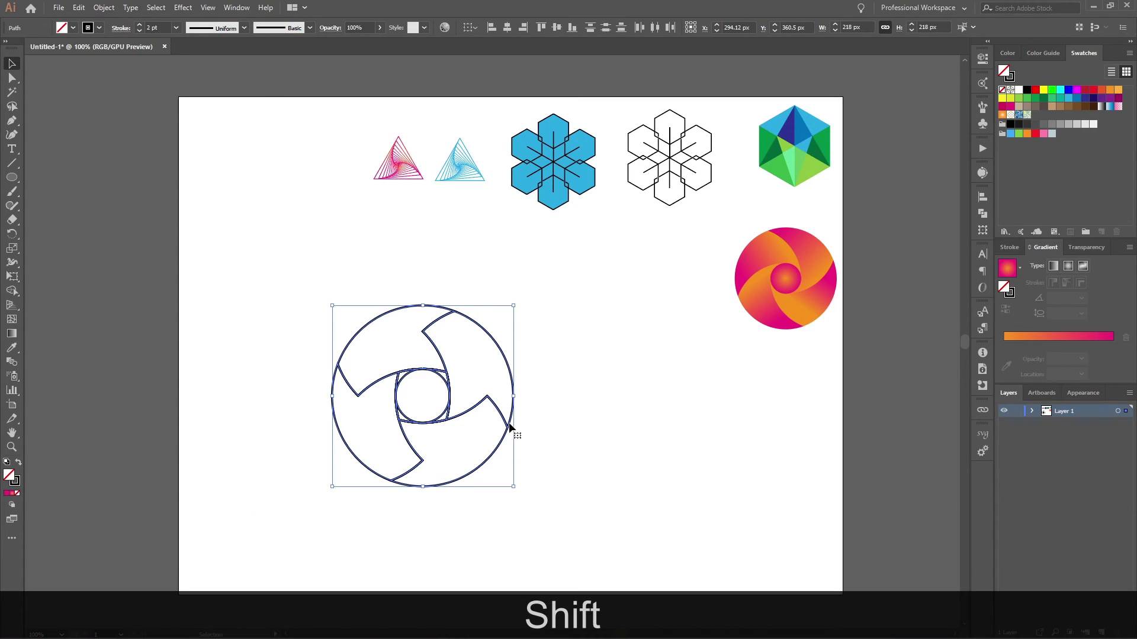
pyautogui.hotkey('shift', 'm')
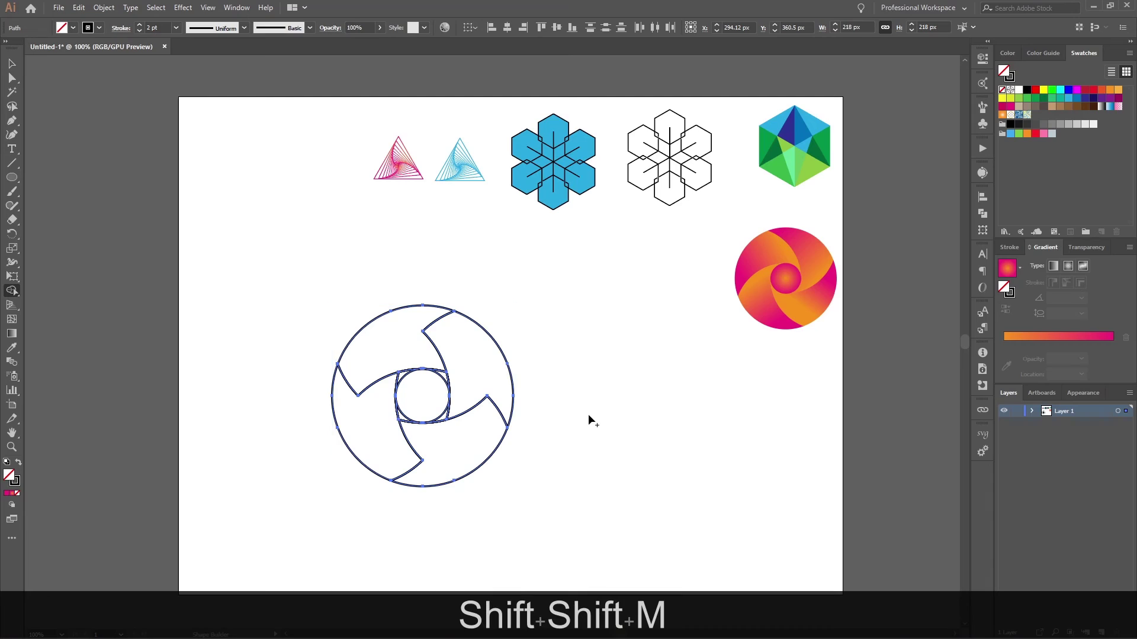
pyautogui.click(1009, 77)
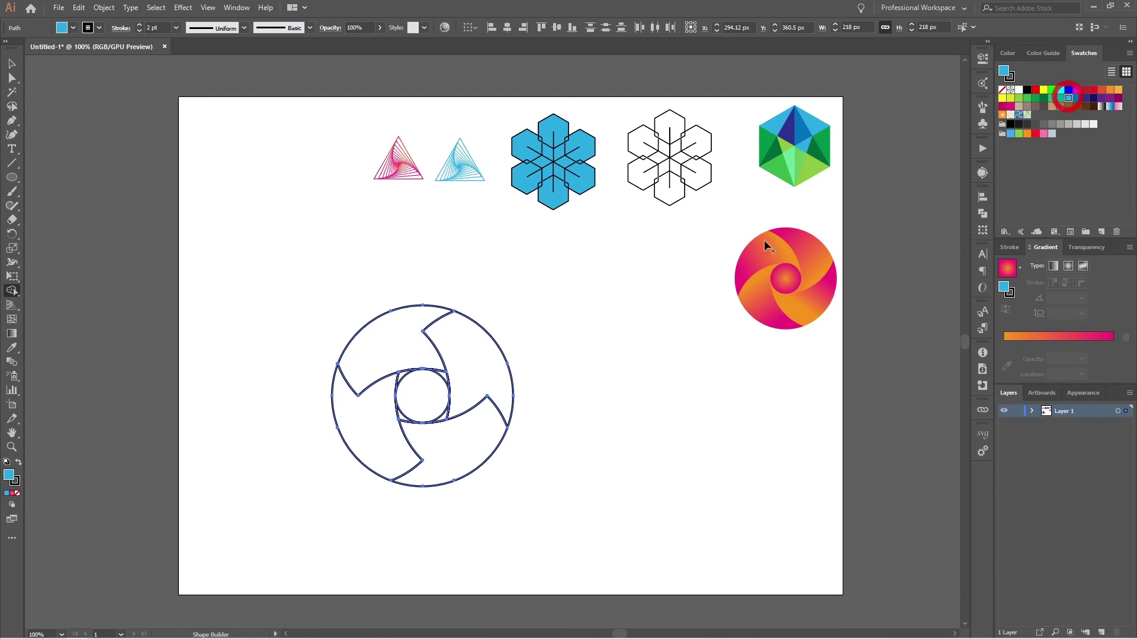
pyautogui.click(482, 367)
pyautogui.click(381, 355)
pyautogui.click(350, 427)
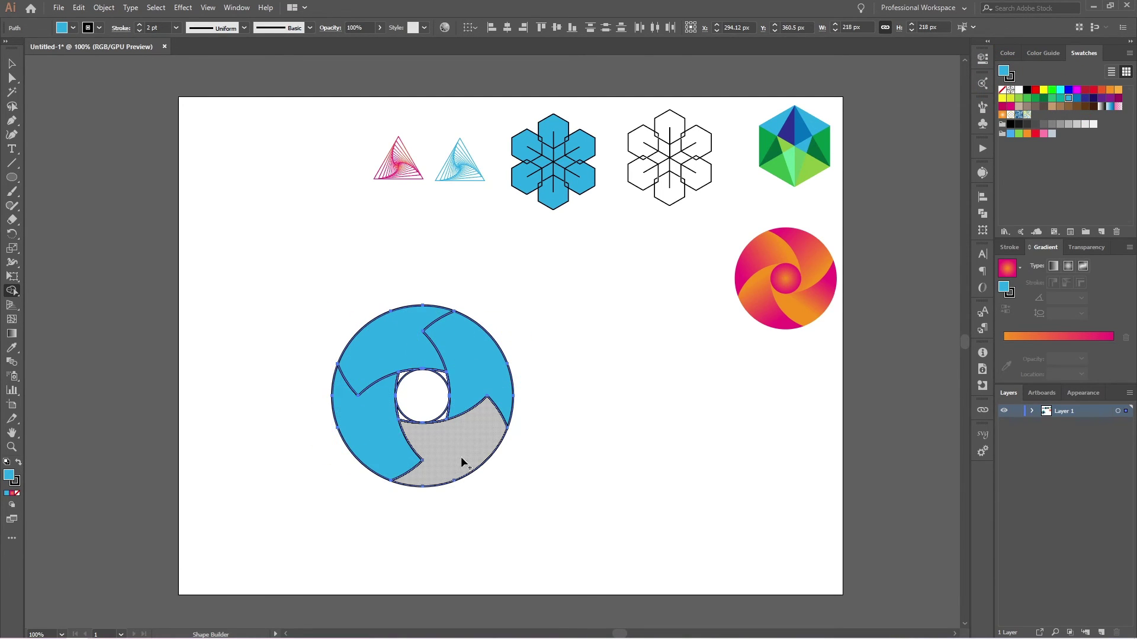
pyautogui.click(462, 462)
pyautogui.click(426, 405)
# - Merge the four small white corner gaps around the center circle into their adjacent blades
pyautogui.scroll(3, 432, 406)
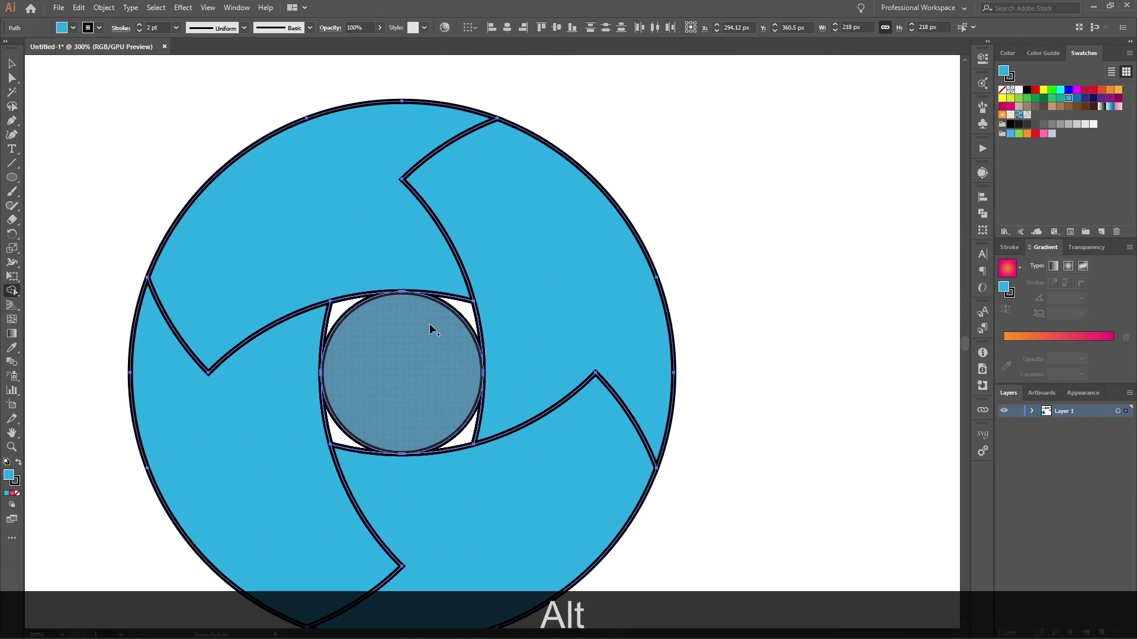
pyautogui.keyDown('alt'); pyautogui.click(346, 310); pyautogui.keyUp('alt')
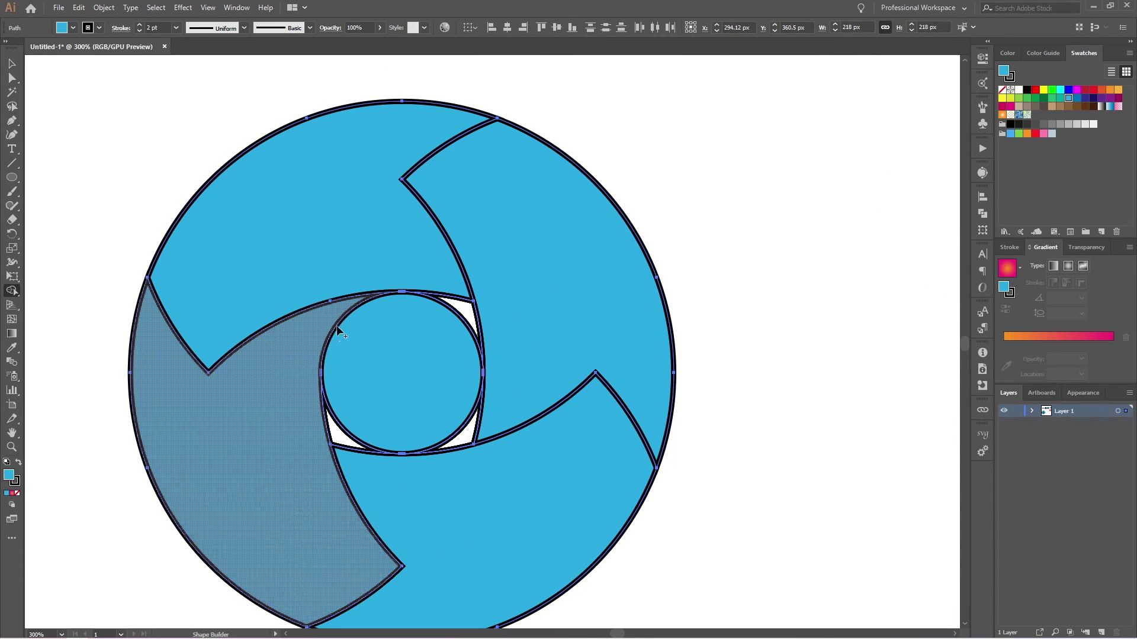
pyautogui.keyDown('alt'); pyautogui.click(351, 452); pyautogui.keyUp('alt')
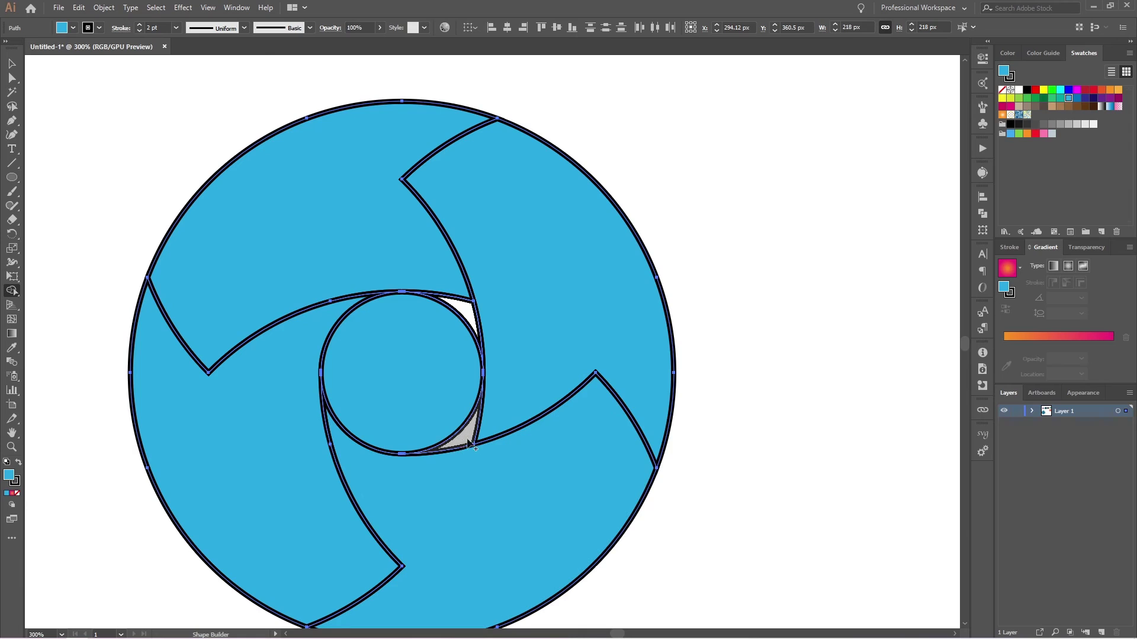
pyautogui.keyDown('alt'); pyautogui.click(468, 443); pyautogui.keyUp('alt')
pyautogui.keyDown('alt'); pyautogui.click(468, 309); pyautogui.keyUp('alt')
pyautogui.scroll(-3, 391, 357)
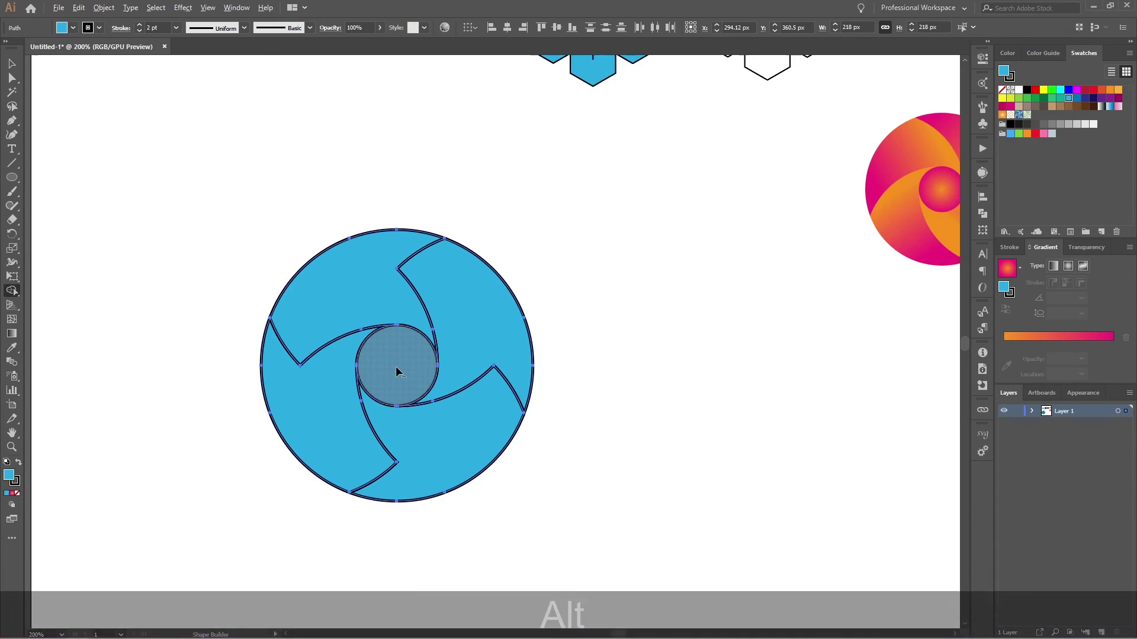
# - Remove the stroke from all pinwheel pieces and fill them with the orange-to-magenta radial gradient
pyautogui.press('v')
pyautogui.click(595, 292)
pyautogui.moveTo(553, 211); pyautogui.dragTo(122, 558)
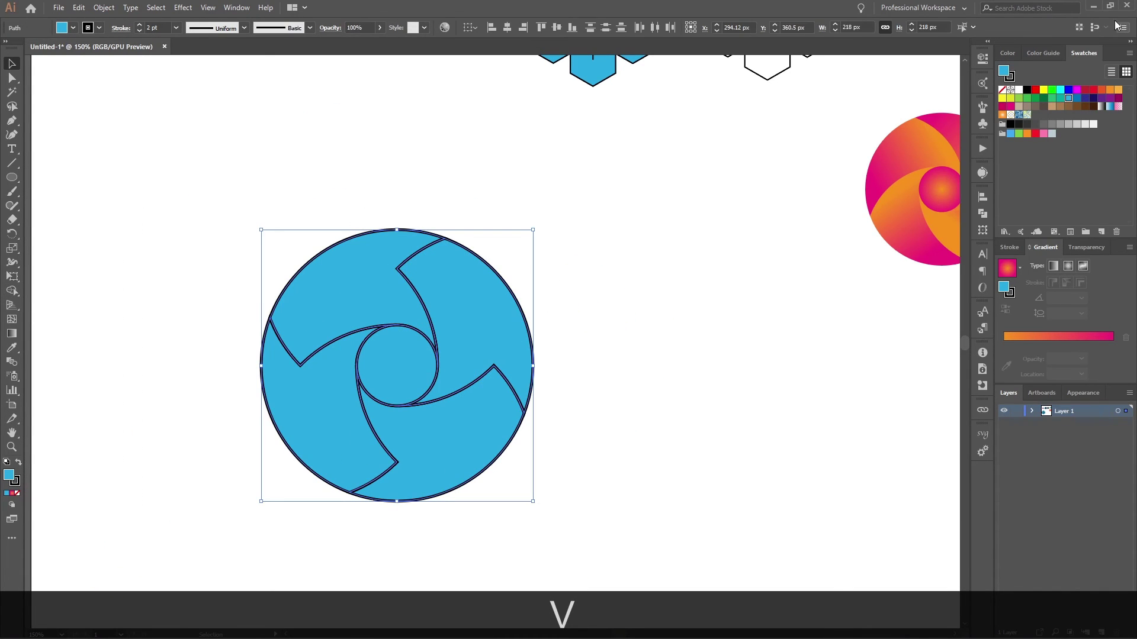
pyautogui.click(1002, 90)
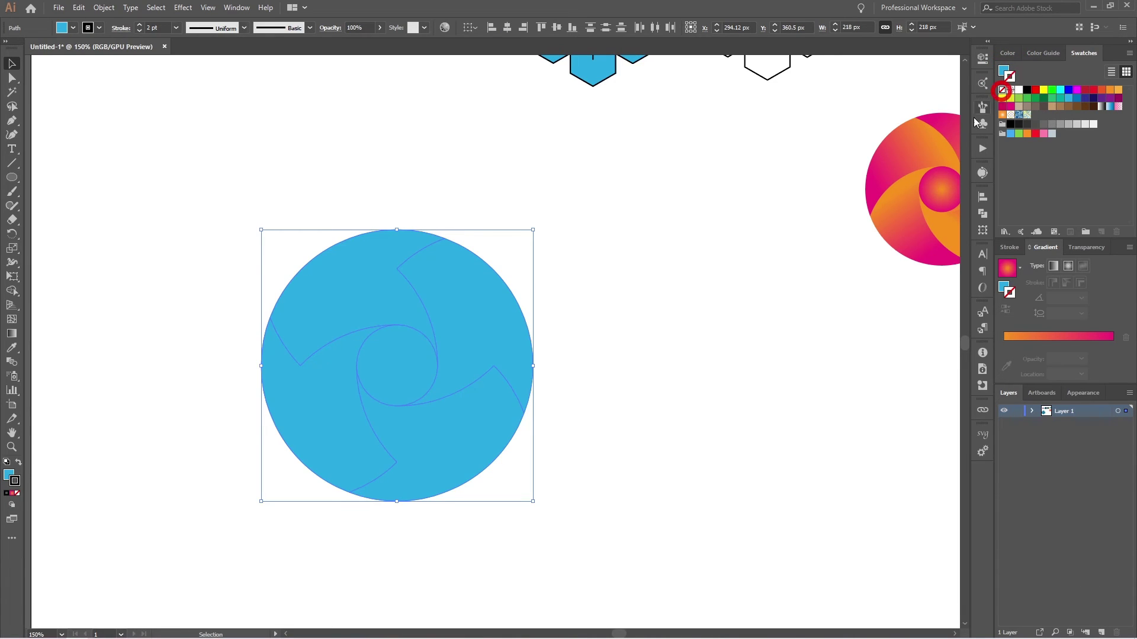
pyautogui.click(1006, 269)
# - Try redirecting the upper-right blade's radial gradient from its lower end toward its upper end
pyautogui.click(476, 325)
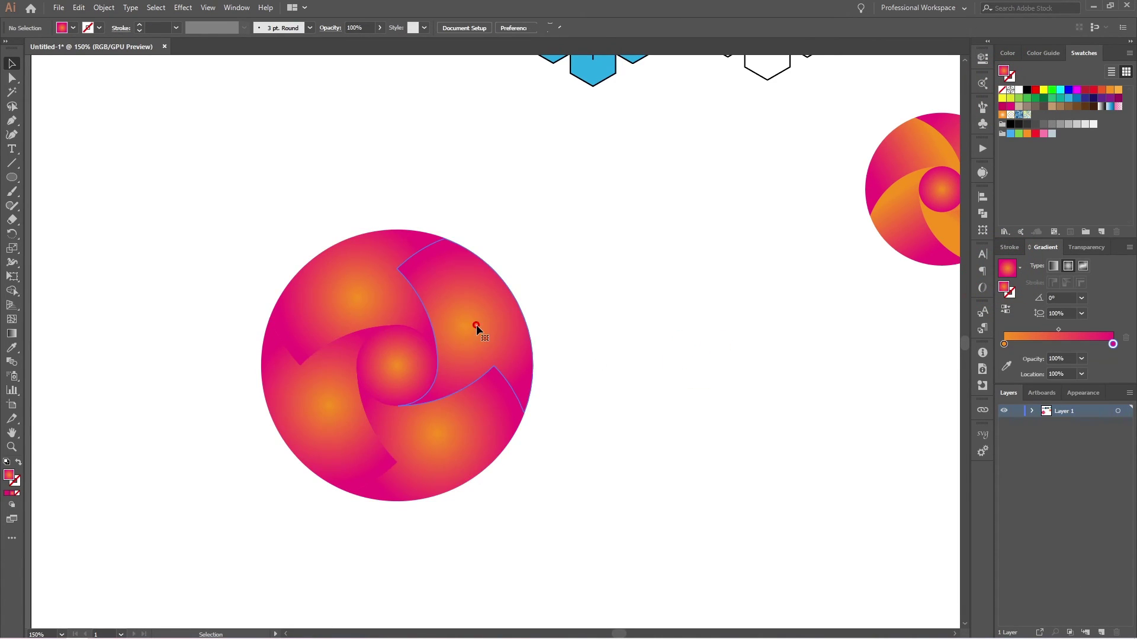
pyautogui.press('g')
pyautogui.moveTo(492, 358); pyautogui.dragTo(440, 270)
pyautogui.press('v')
pyautogui.click(611, 350)
# - Change the gradient of all four blades and the center circle to linear
pyautogui.moveTo(586, 250); pyautogui.dragTo(472, 444)
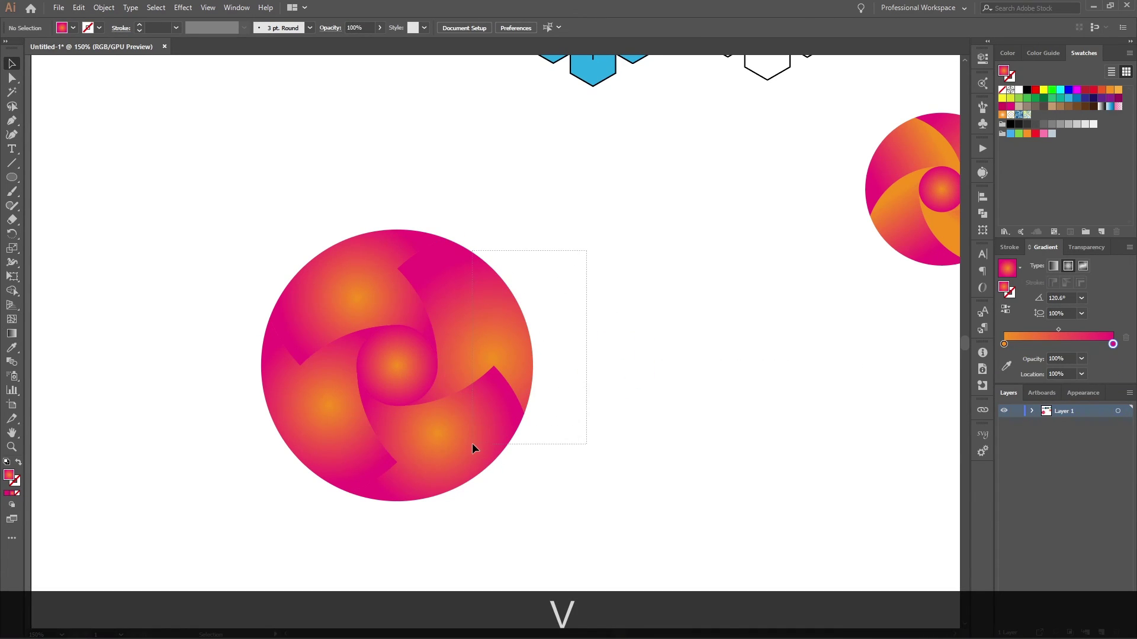
pyautogui.moveTo(301, 499); pyautogui.dragTo(223, 535)
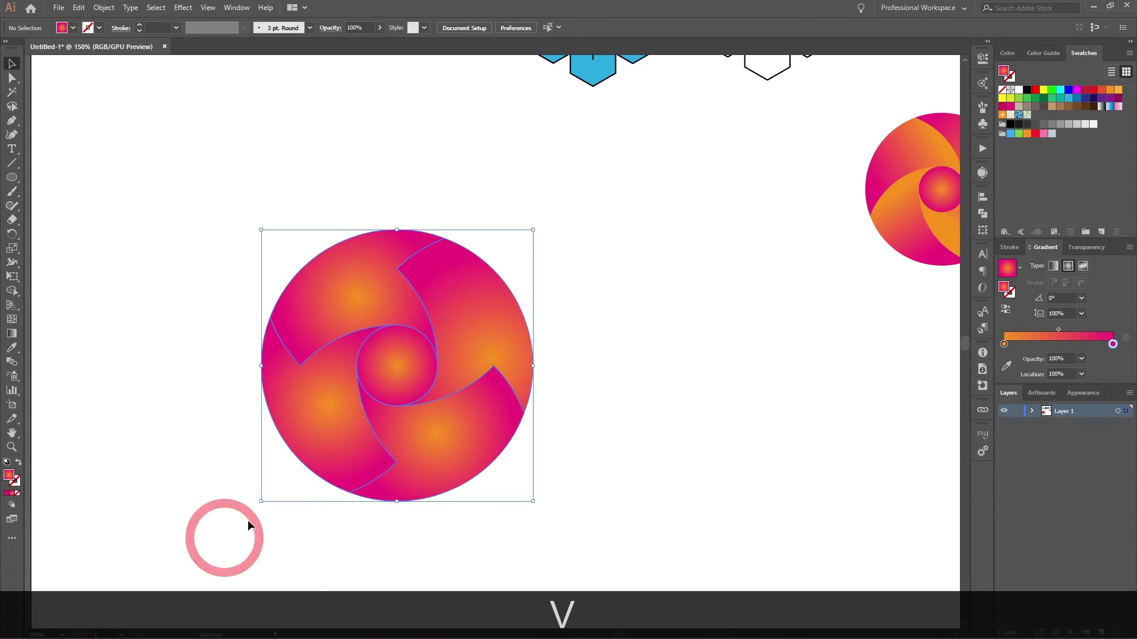
pyautogui.click(1053, 266)
pyautogui.press('g')
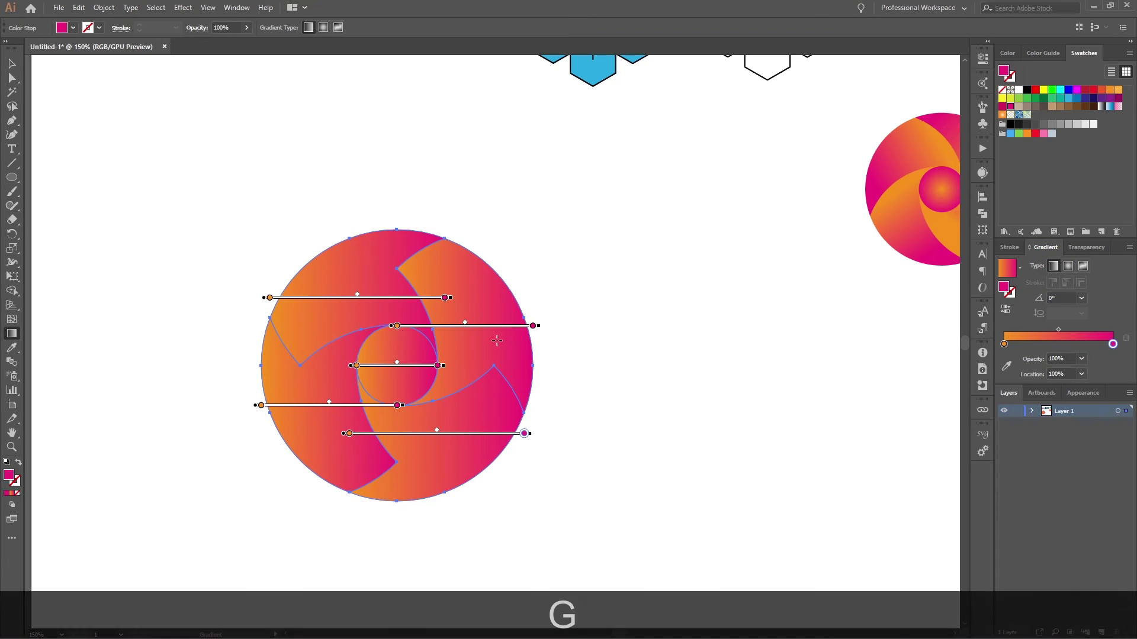
pyautogui.press('ctrl')
pyautogui.keyDown('ctrl'); pyautogui.click(646, 316); pyautogui.keyUp('ctrl')
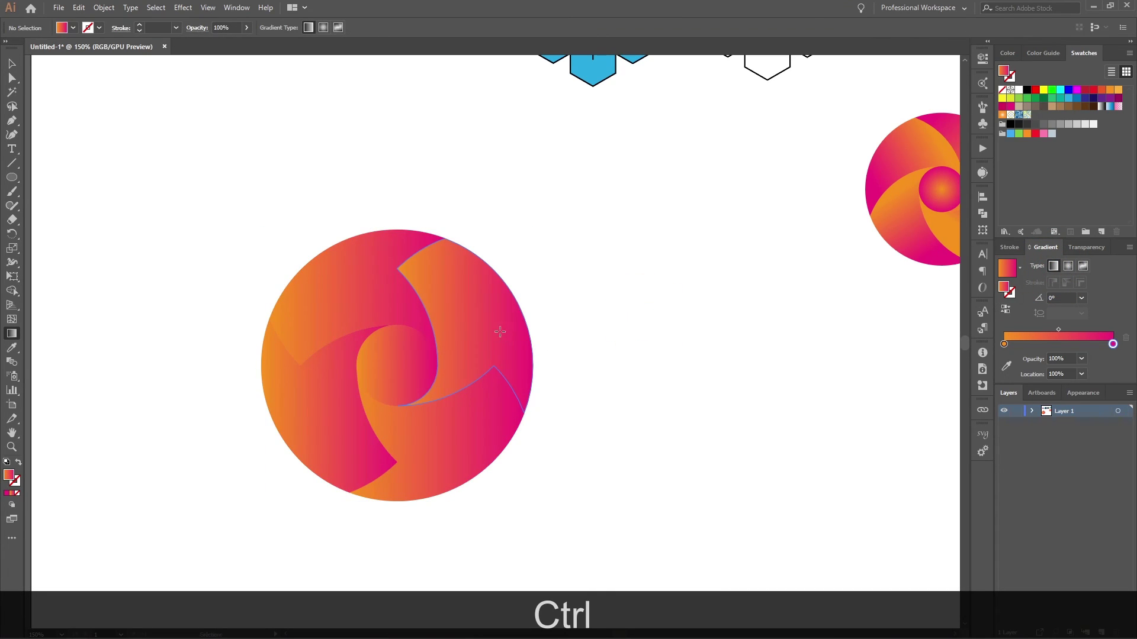
# - Redirect each notched blade's linear gradient lengthwise, with orange at its clockwise end and magenta at its counterclockwise end
pyautogui.press('ctrl')
pyautogui.moveTo(489, 352); pyautogui.dragTo(446, 254)
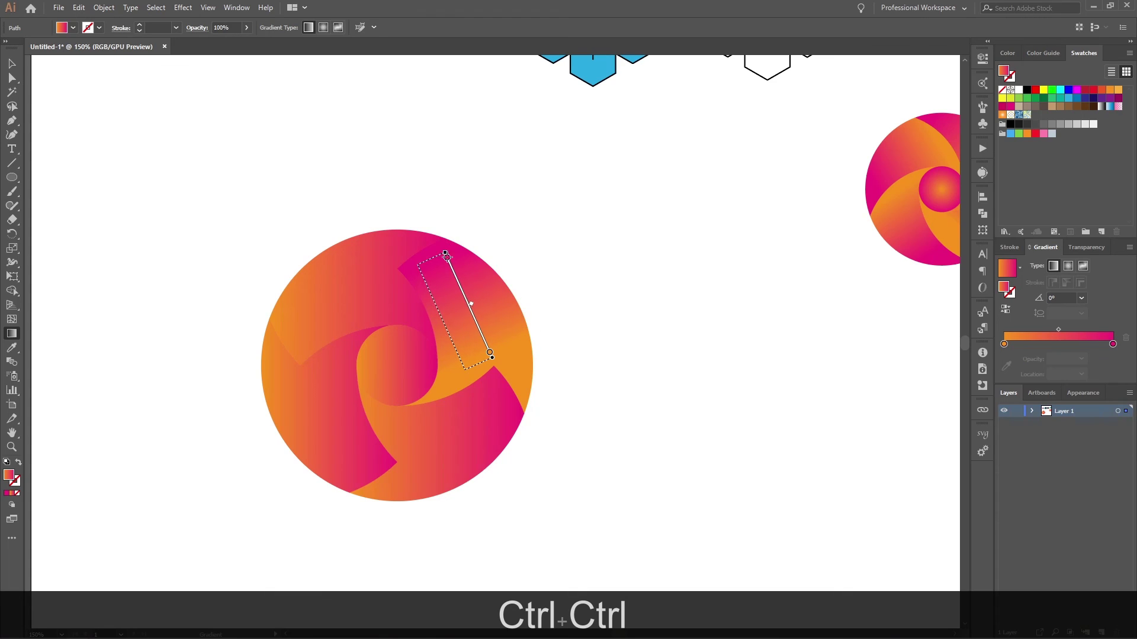
pyautogui.press('ctrl')
pyautogui.keyDown('ctrl'); pyautogui.click(383, 290); pyautogui.keyUp('ctrl')
pyautogui.moveTo(389, 284); pyautogui.dragTo(262, 318)
pyautogui.keyDown('ctrl'); pyautogui.click(322, 424); pyautogui.keyUp('ctrl')
pyautogui.moveTo(305, 368); pyautogui.dragTo(344, 448)
pyautogui.keyDown('ctrl'); pyautogui.click(460, 432); pyautogui.keyUp('ctrl')
pyautogui.moveTo(420, 454); pyautogui.dragTo(507, 407)
# - Set the new pinwheel's center circle to a radial gradient
pyautogui.keyDown('ctrl'); pyautogui.click(411, 376); pyautogui.keyUp('ctrl')
pyautogui.press('a')
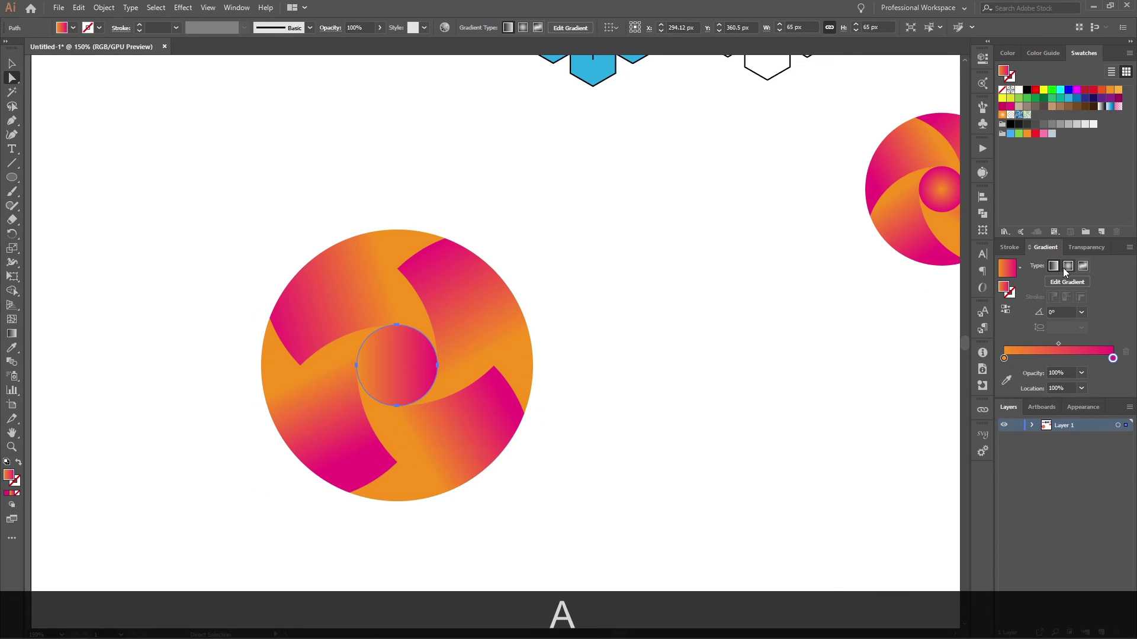
pyautogui.click(1067, 266)
pyautogui.click(634, 398)
pyautogui.press('v')
# - Group the notched blades with their center circle
pyautogui.scroll(-2, 646, 371)
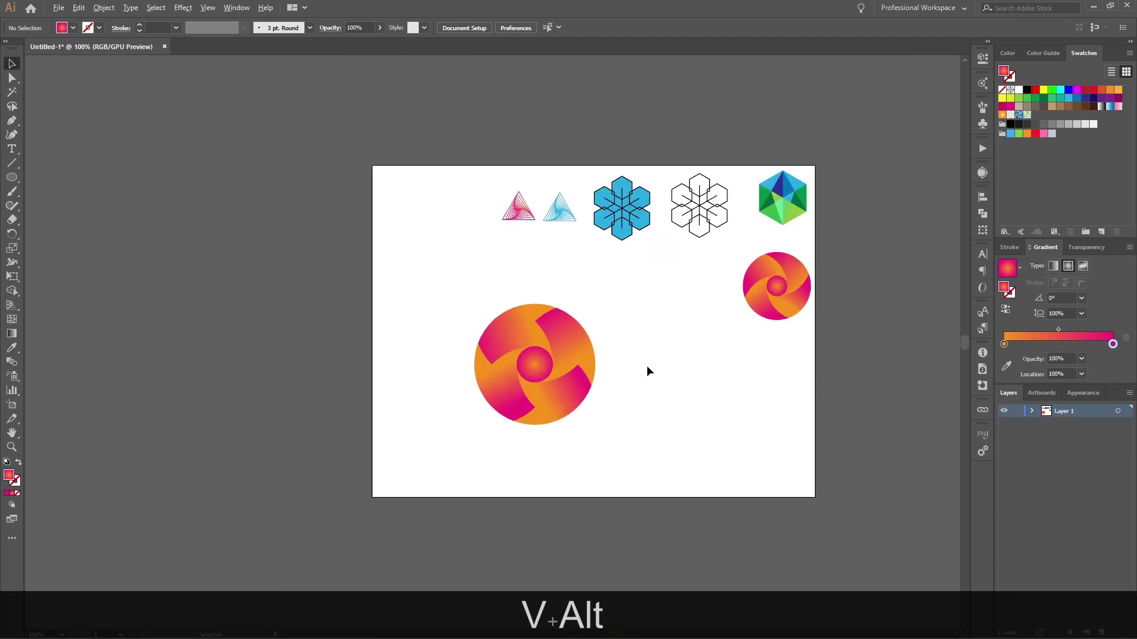
pyautogui.scroll(-2, 647, 371)
pyautogui.moveTo(652, 314); pyautogui.dragTo(445, 458)
pyautogui.hotkey('ctrl', 'g')
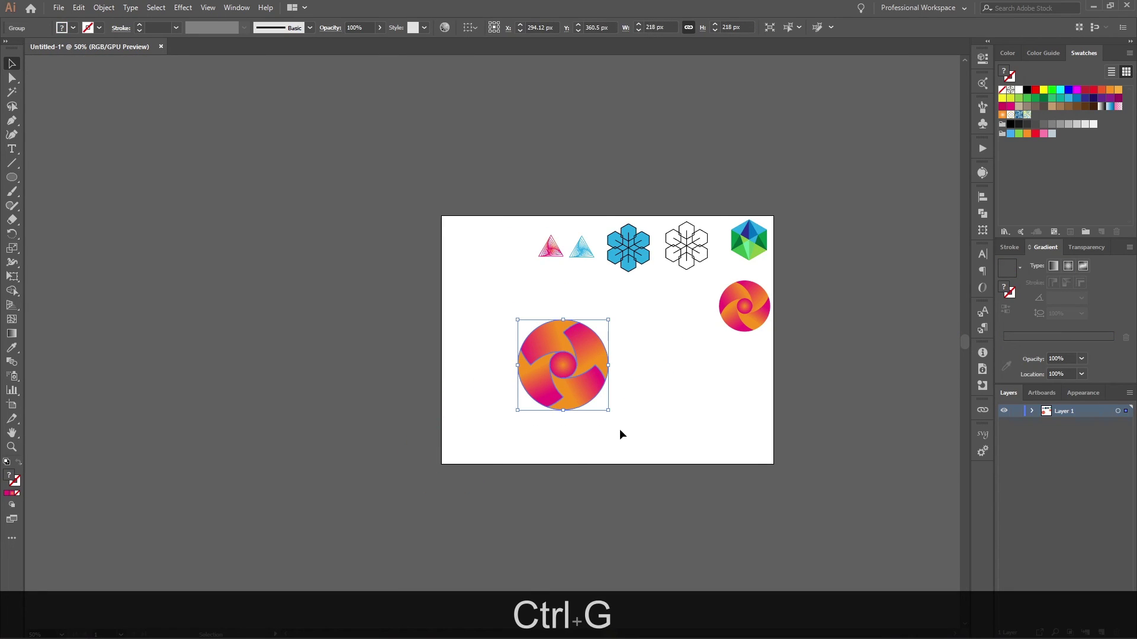
# - Shrink the notched pinwheel proportionally, placing it below the spiral triangles, and move the earlier pinwheel below the blue snowflake
pyautogui.moveTo(608, 410); pyautogui.dragTo(566, 324)
pyautogui.click(779, 324)
pyautogui.moveTo(766, 331); pyautogui.dragTo(628, 324)
# - Minimize the drawing program's window to show the desktop
pyautogui.click(677, 315)
pyautogui.hotkey('ctrl', 'alt', '0')
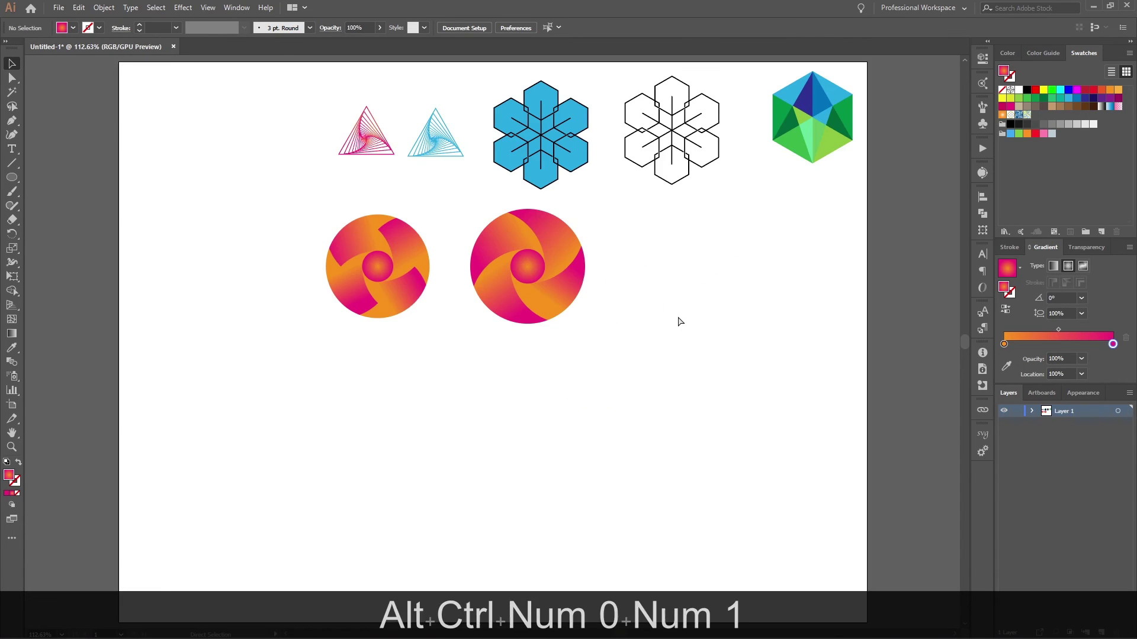
pyautogui.hotkey('ctrl', '1')
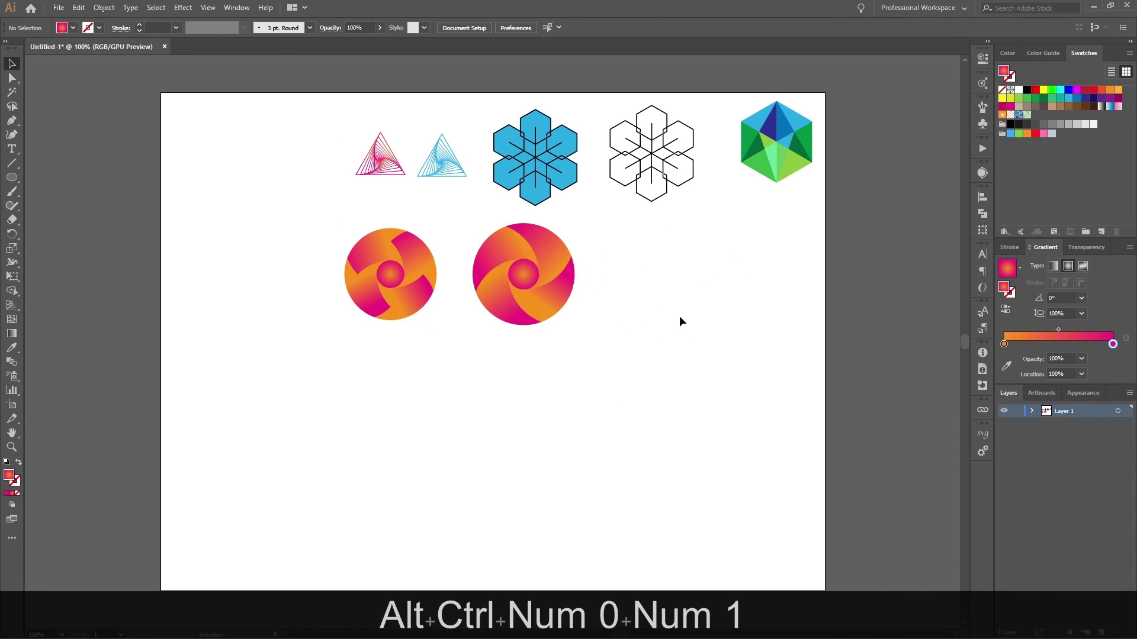
pyautogui.click(1092, 7)
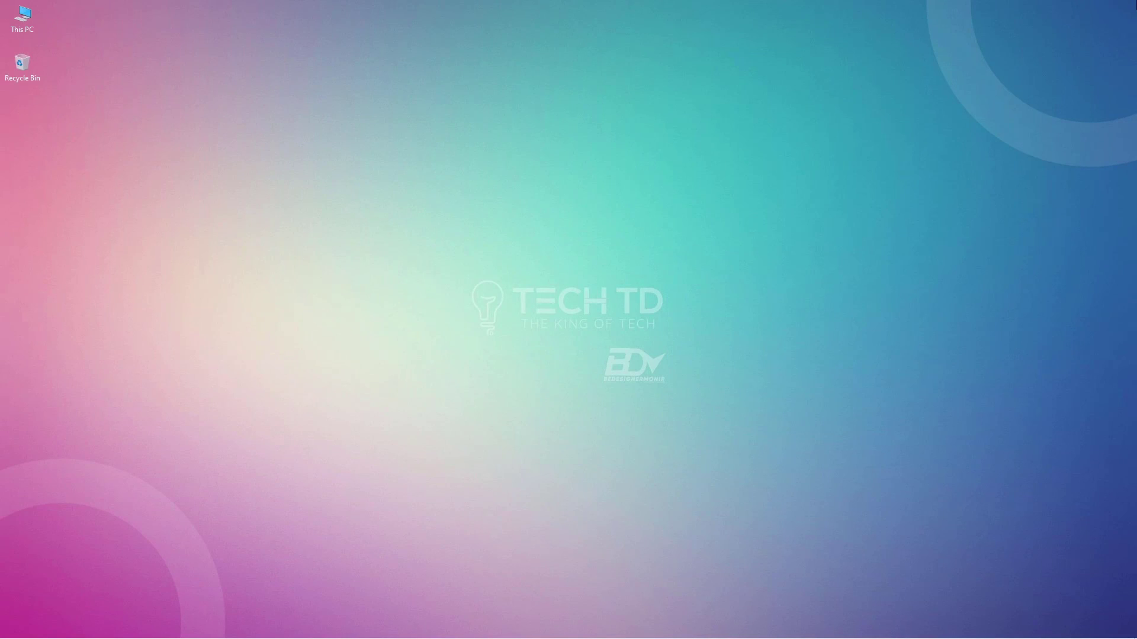